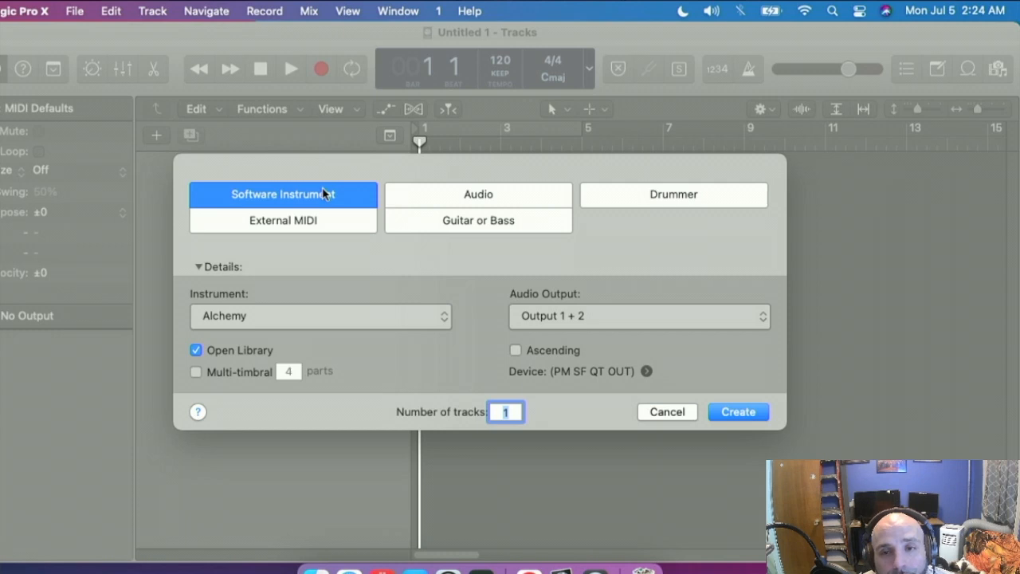
- Create one software instrument track with Alchemy as its instrument
click(297, 323)
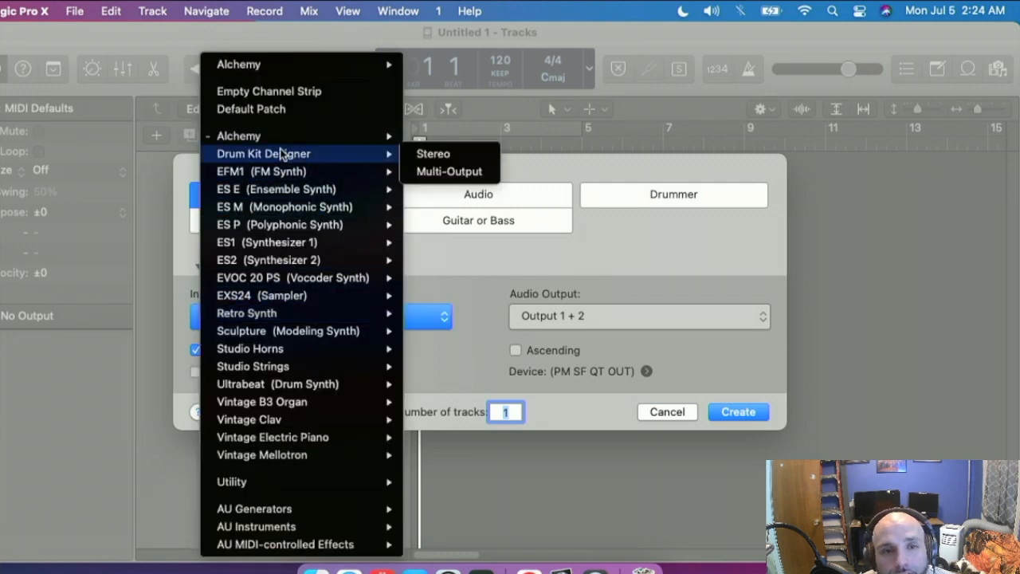
click(239, 135)
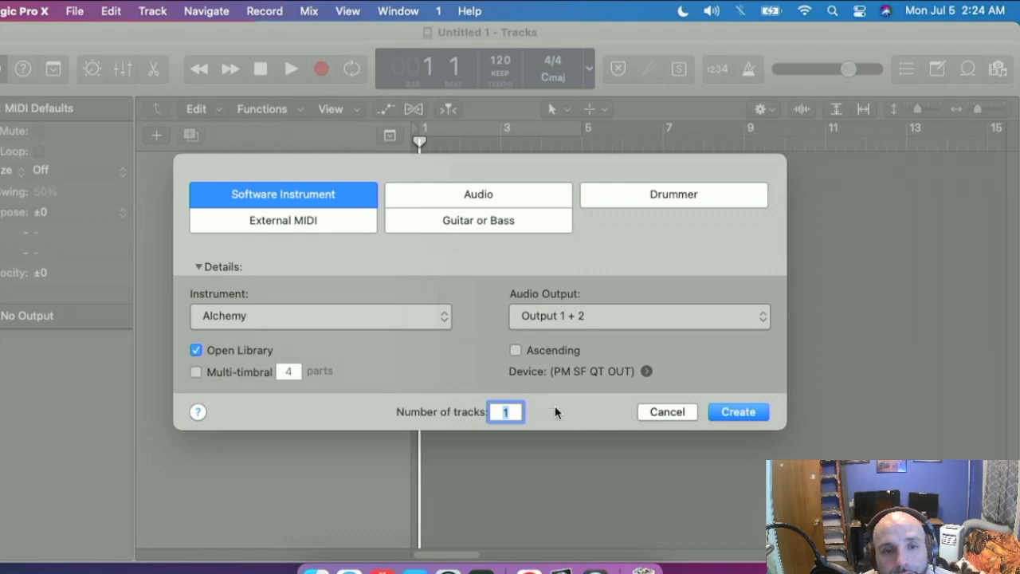
click(725, 412)
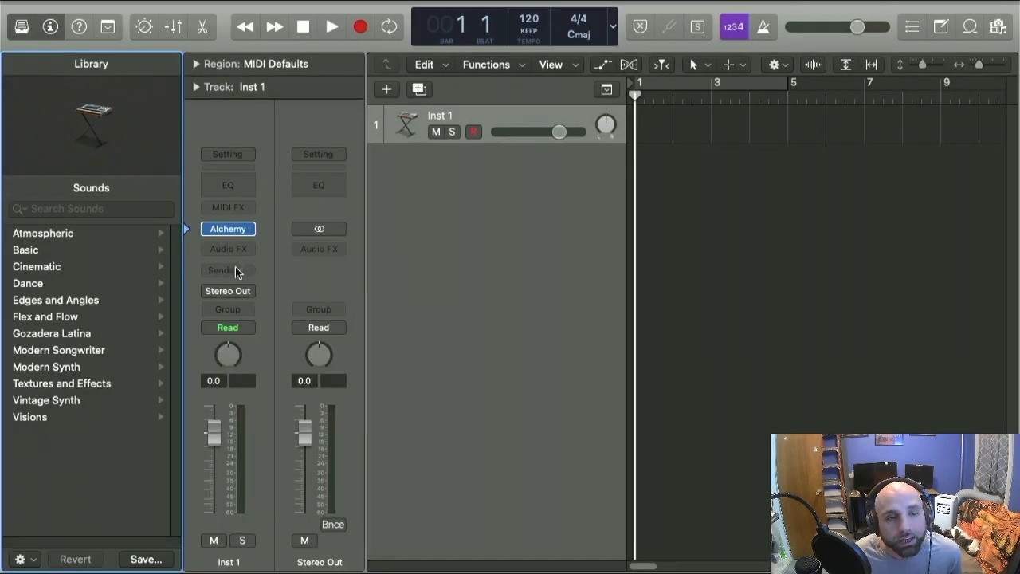
- Toggle the Library's visibility several times, ending with it shown beside the track's channel strip
key(y)
key(y)
key(y)
key(y)
key(y)
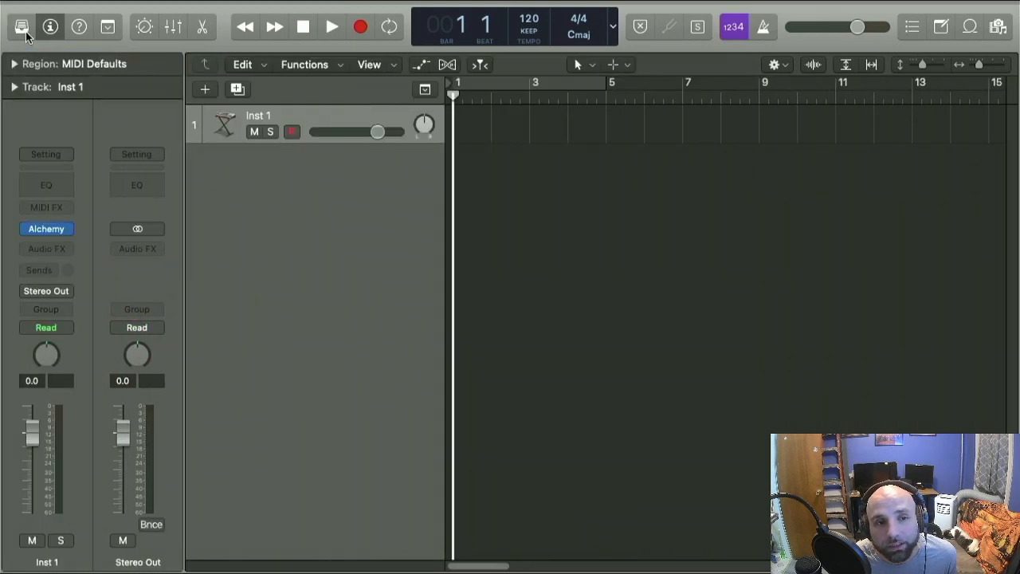
click(23, 28)
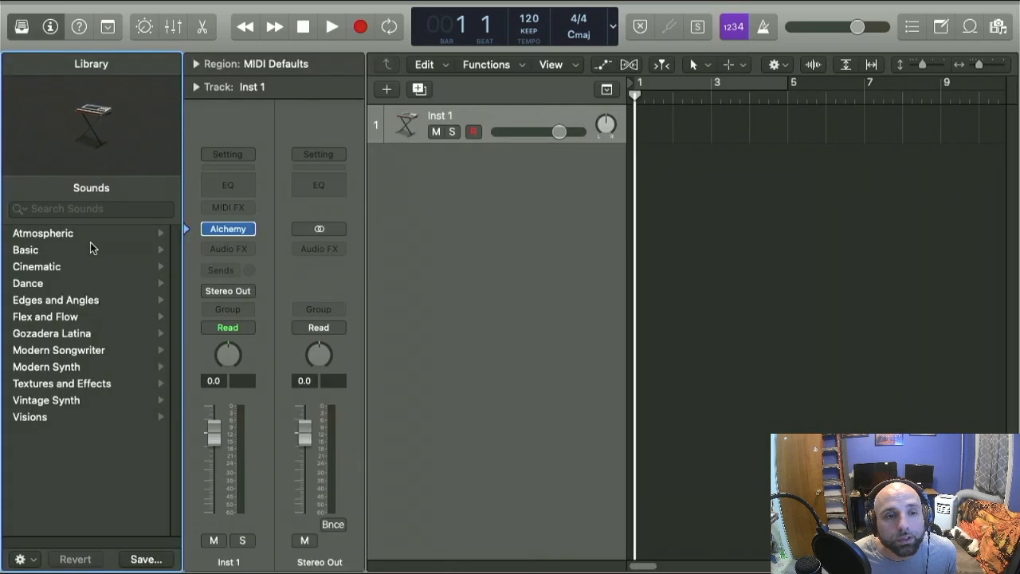
- Search the Library's sounds for guitar
click(68, 210)
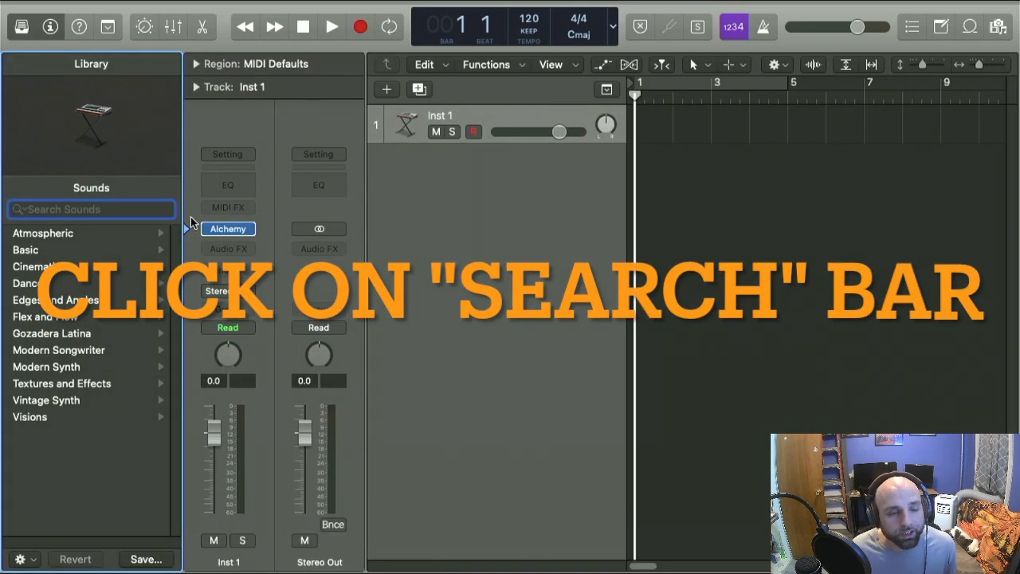
text(guitar)
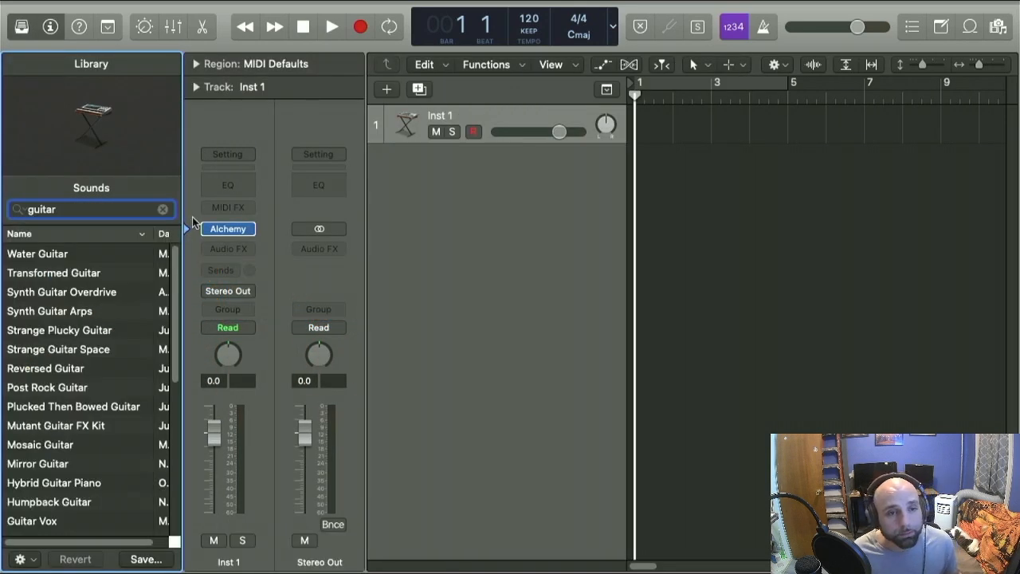
mouse_move(234, 238)
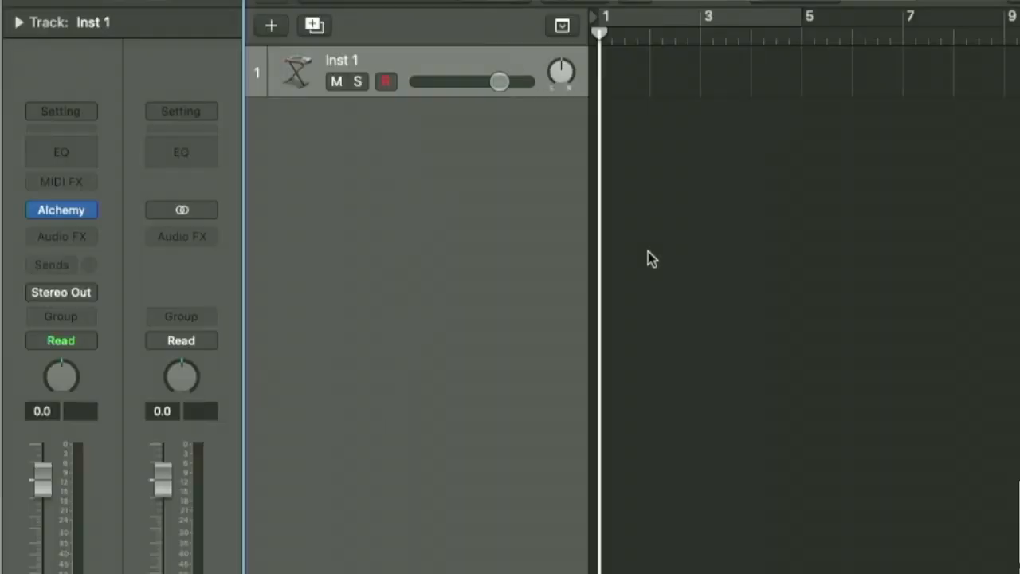
- Hide the Inspector with the Inst 1 channel strip and show it again
mouse_move(68, 214)
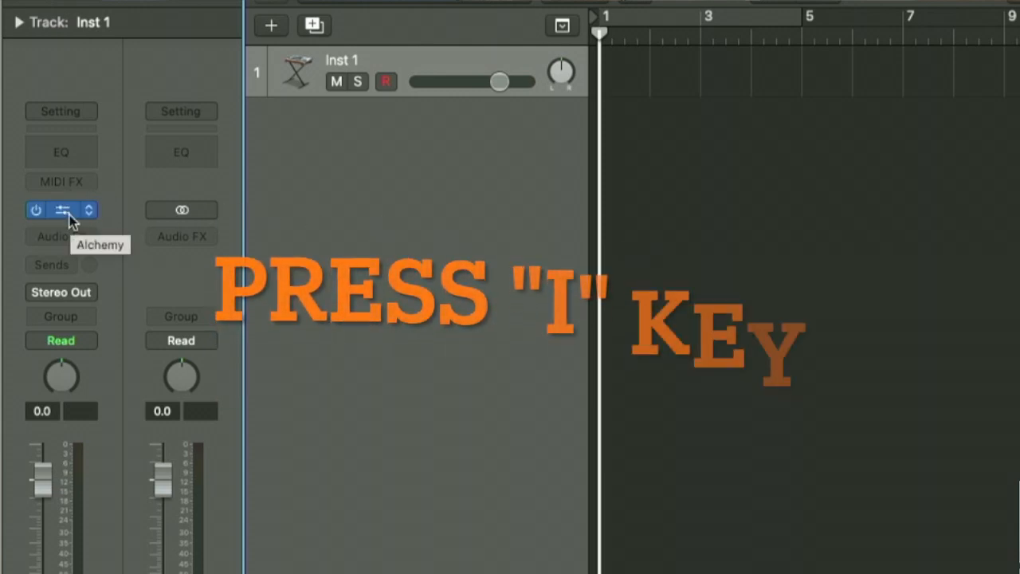
key(i)
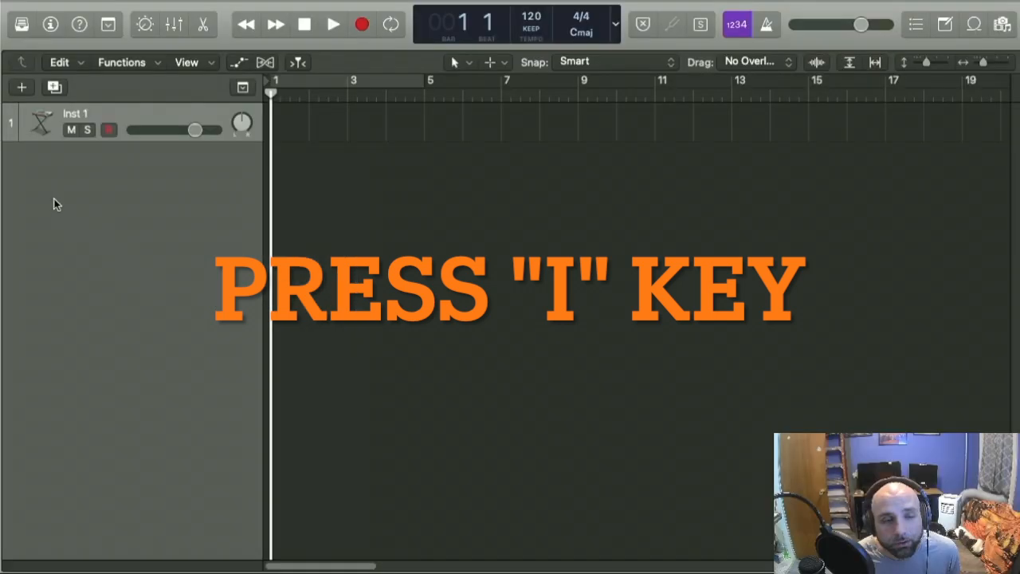
key(i)
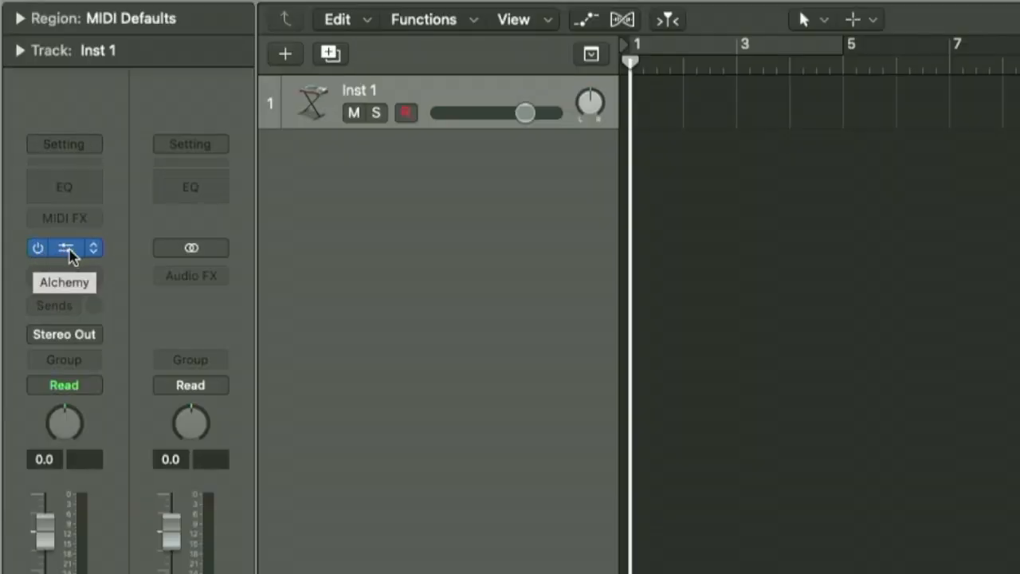
- Browse the plug-ins offered for the Inst 1 track's instrument slot, keeping Alchemy as the instrument
click(94, 249)
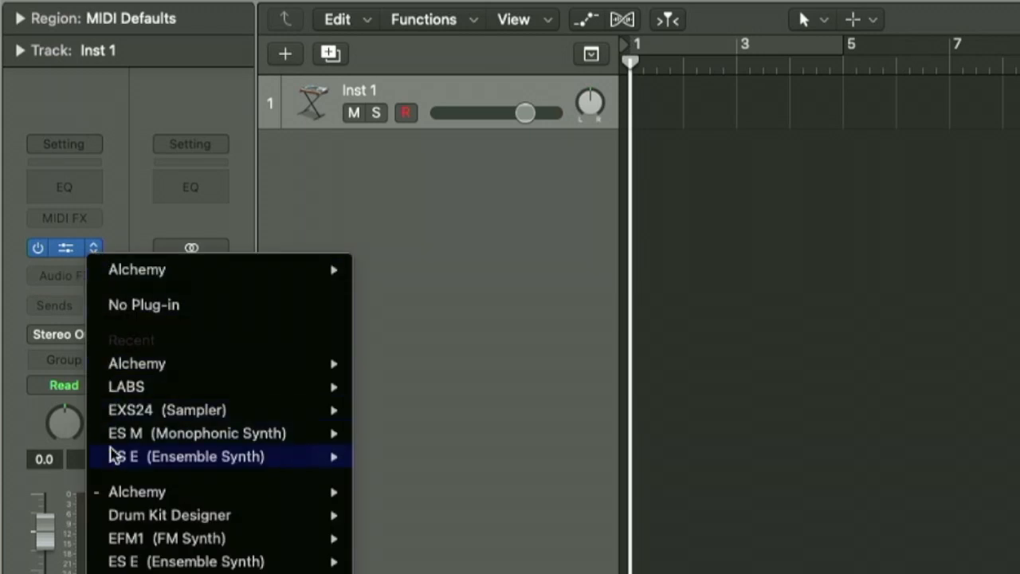
mouse_move(194, 541)
scroll(202, 554, down, 8)
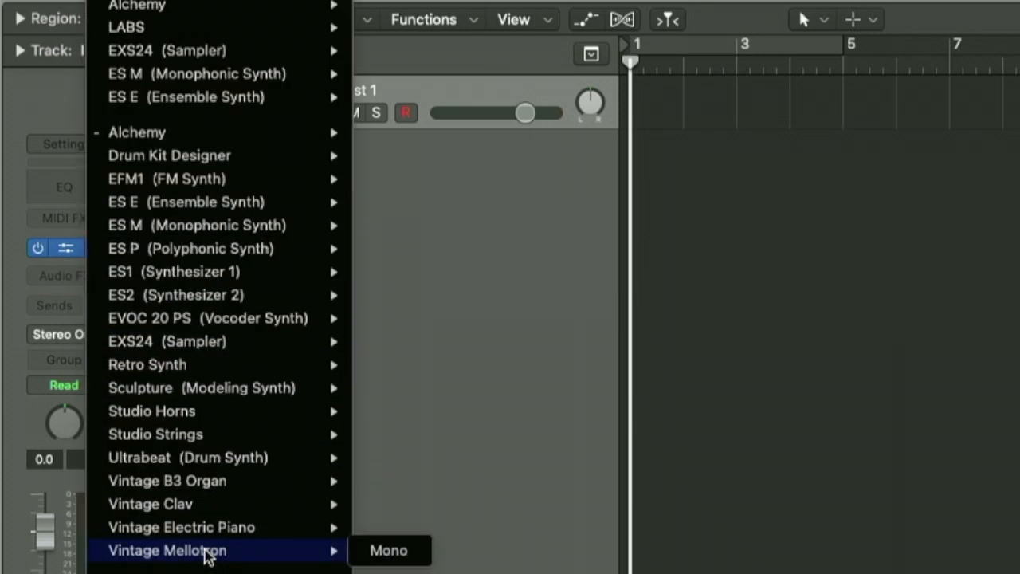
scroll(206, 550, up, 1)
mouse_move(139, 205)
click(392, 200)
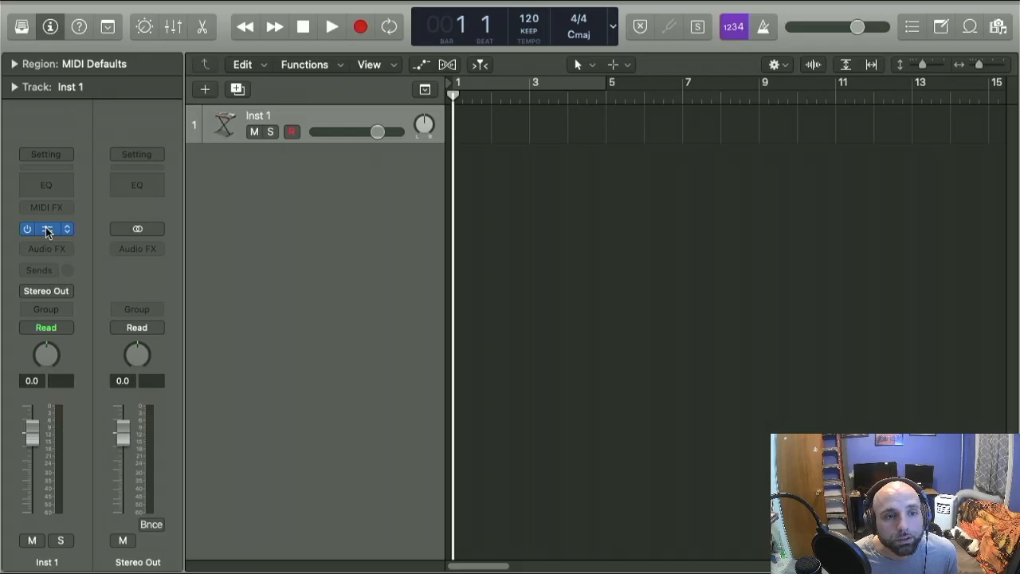
- Open the Alchemy plug-in from the Inst 1 channel strip, view its Simple and Advanced pages, and close it
click(46, 229)
drag(345, 48, 404, 54)
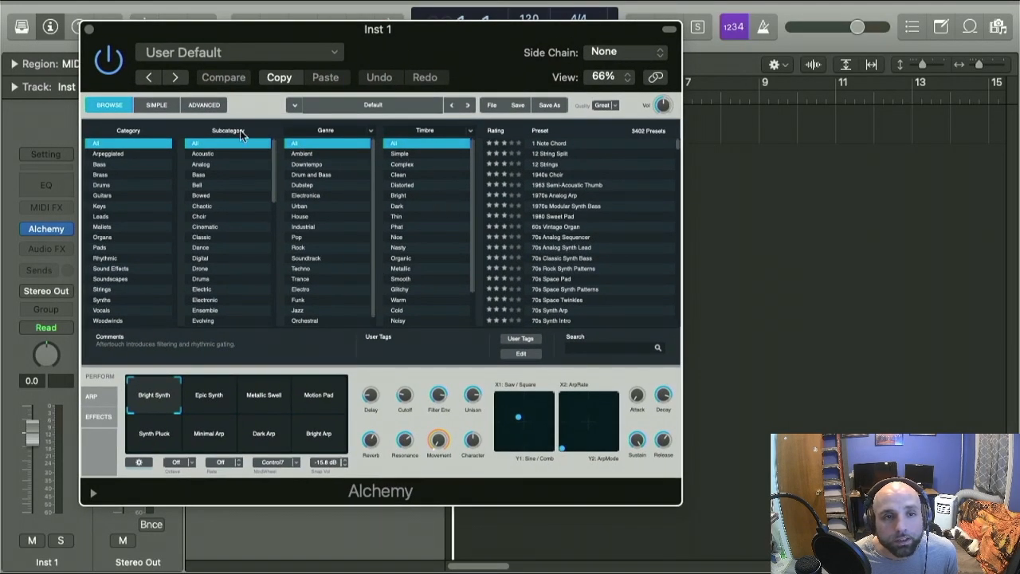
click(163, 104)
click(206, 105)
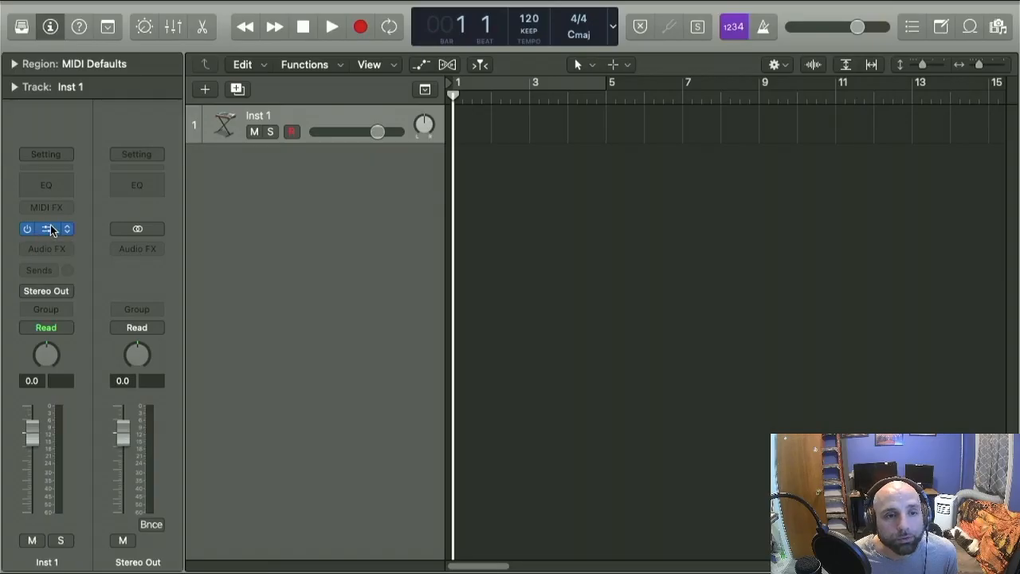
click(48, 229)
click(48, 229)
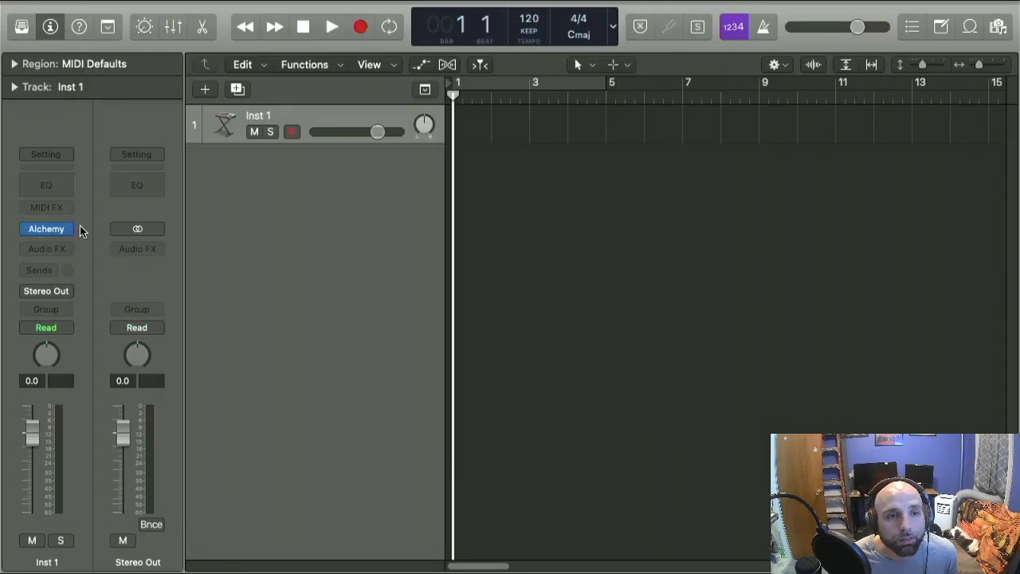
- Look through the full instrument plug-in list for the Inst 1 track, down to the AU Instruments
click(67, 229)
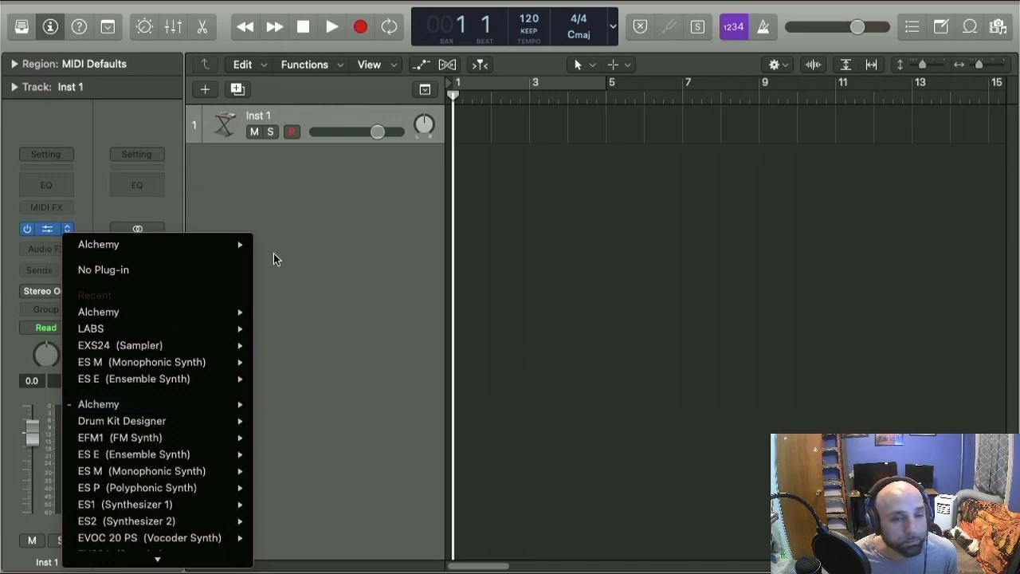
click(273, 257)
click(66, 228)
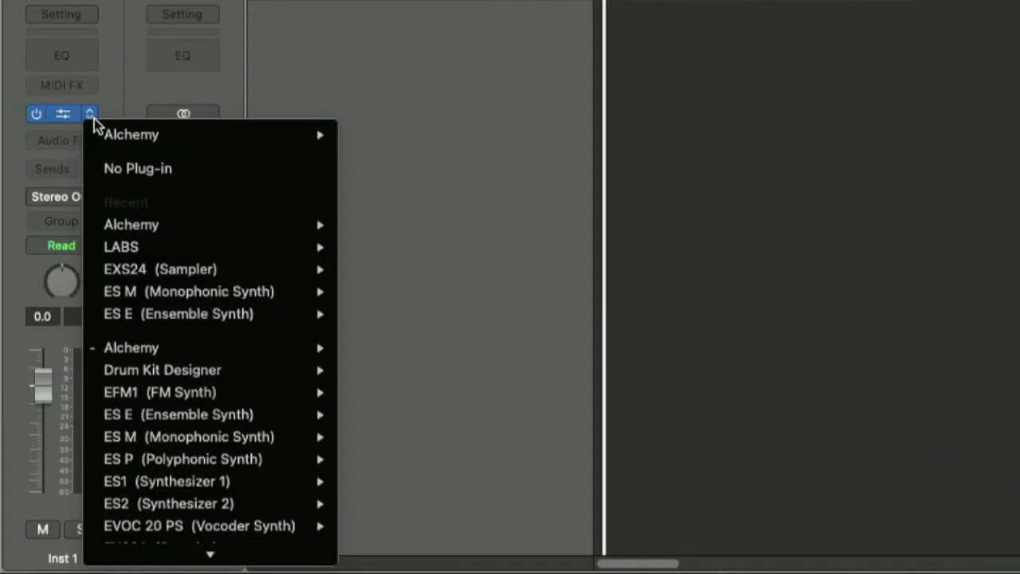
scroll(228, 279, down, 5)
mouse_move(228, 277)
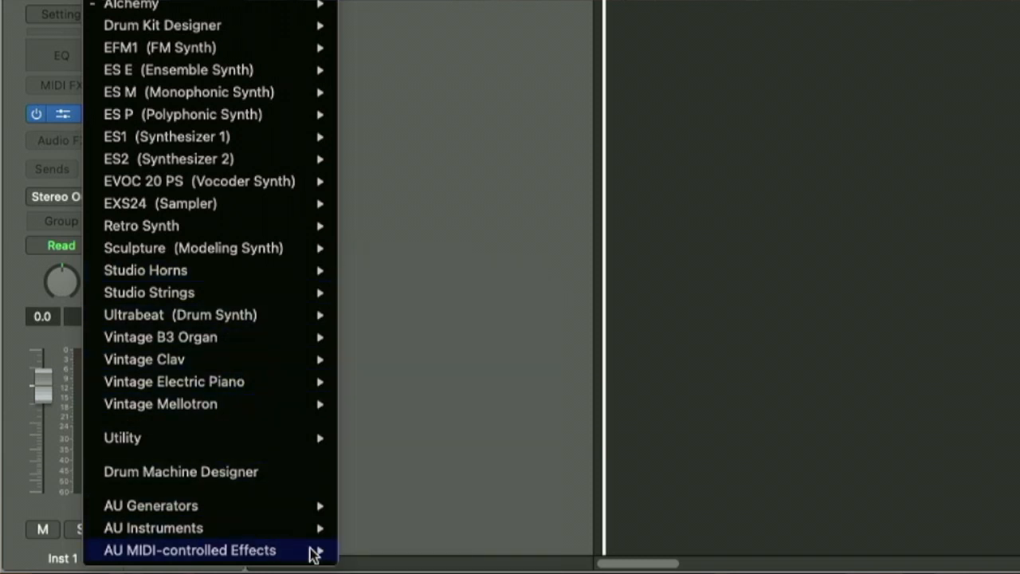
mouse_move(315, 529)
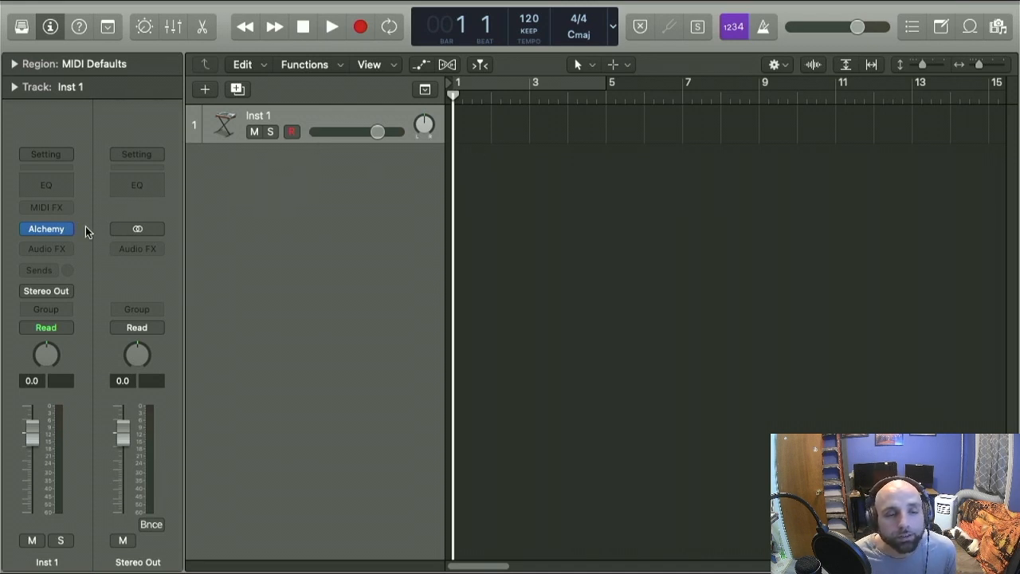
- Reopen Alchemy, browse its presets under the Guitars category, and filter the preset list to the Keys category
mouse_move(52, 237)
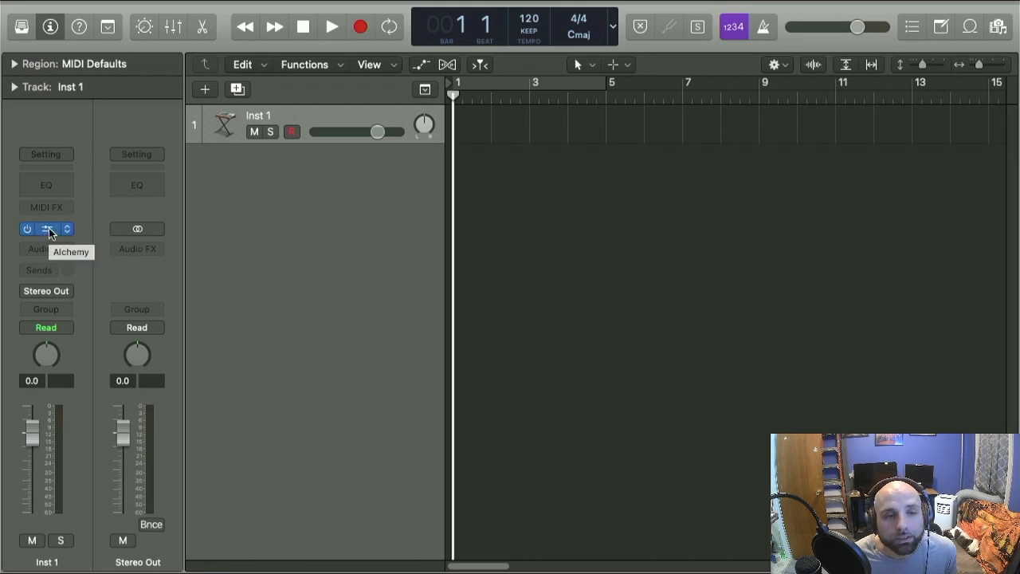
click(49, 230)
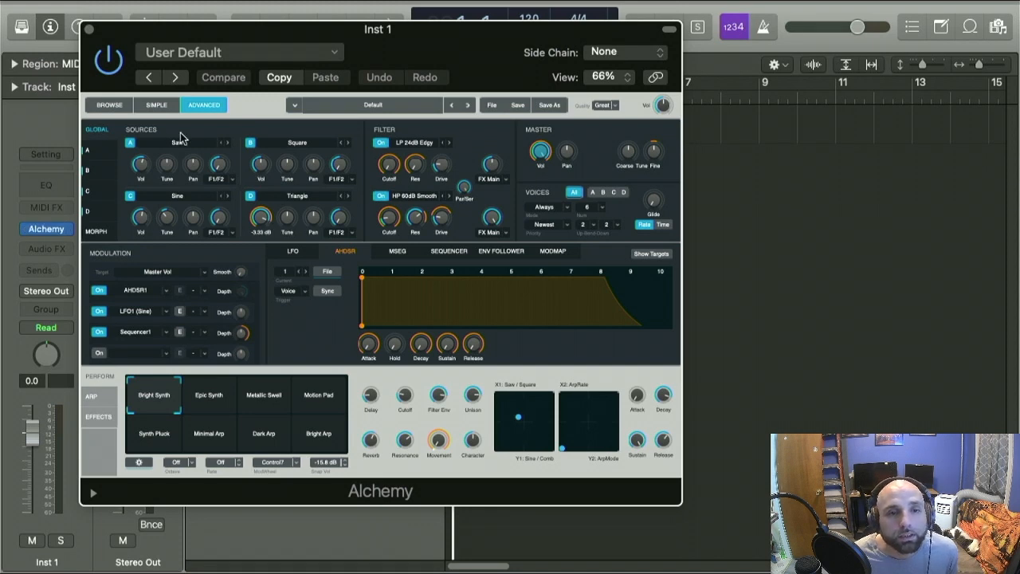
click(110, 106)
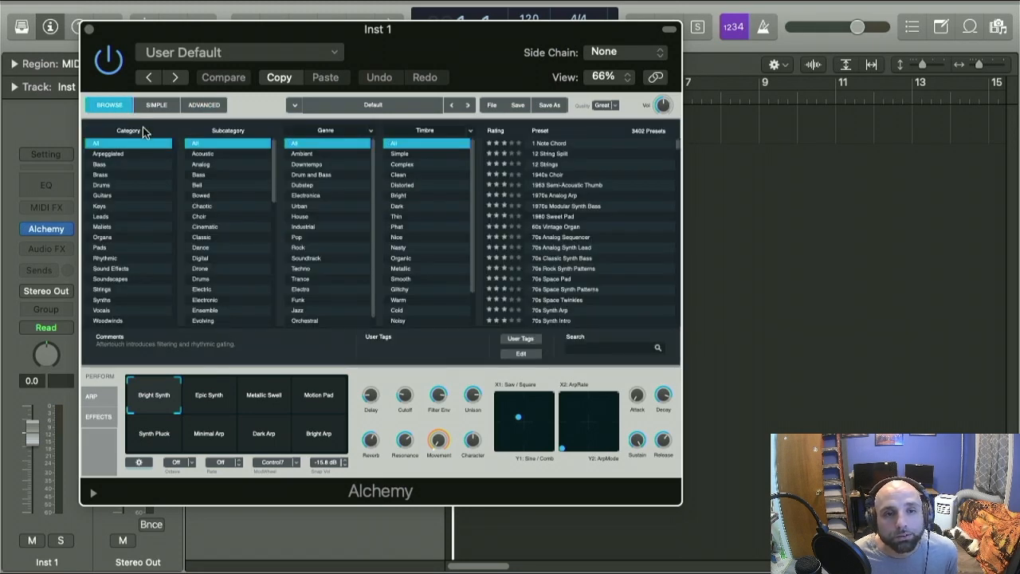
click(105, 195)
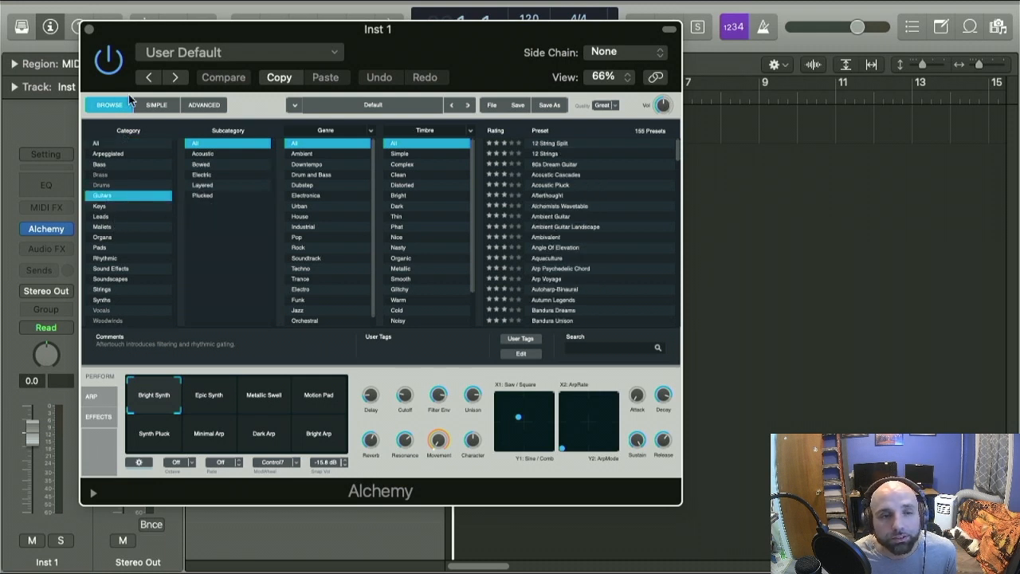
click(117, 142)
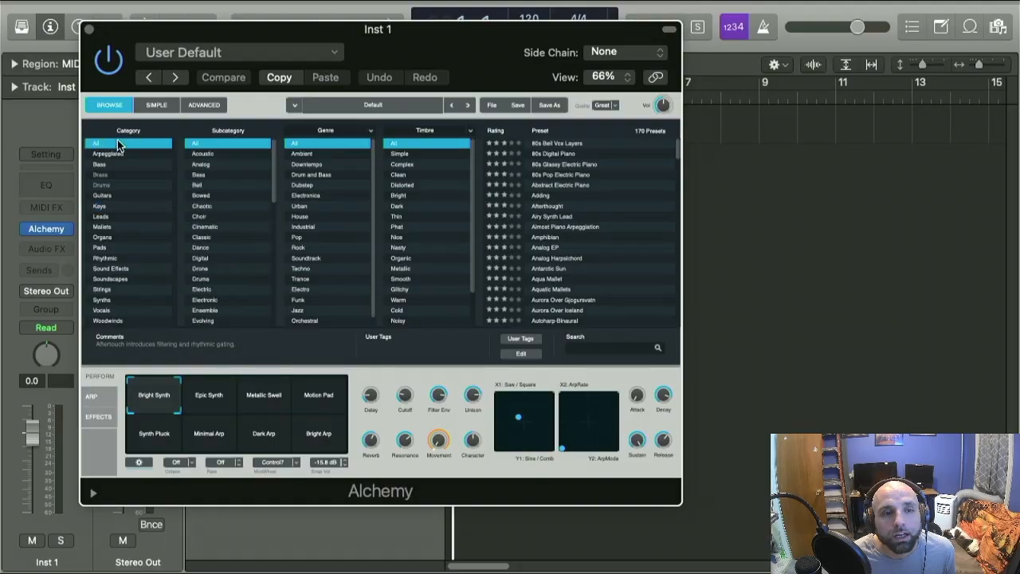
click(109, 205)
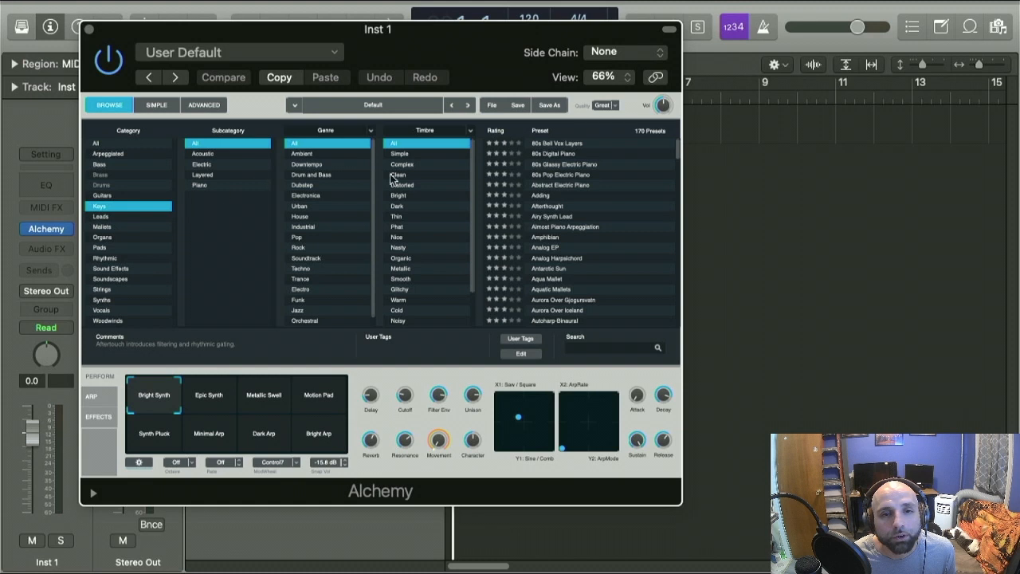
- Audition the 80s Digital Piano and Adding presets, trying the Clean timbre filter and resetting it to All
click(558, 153)
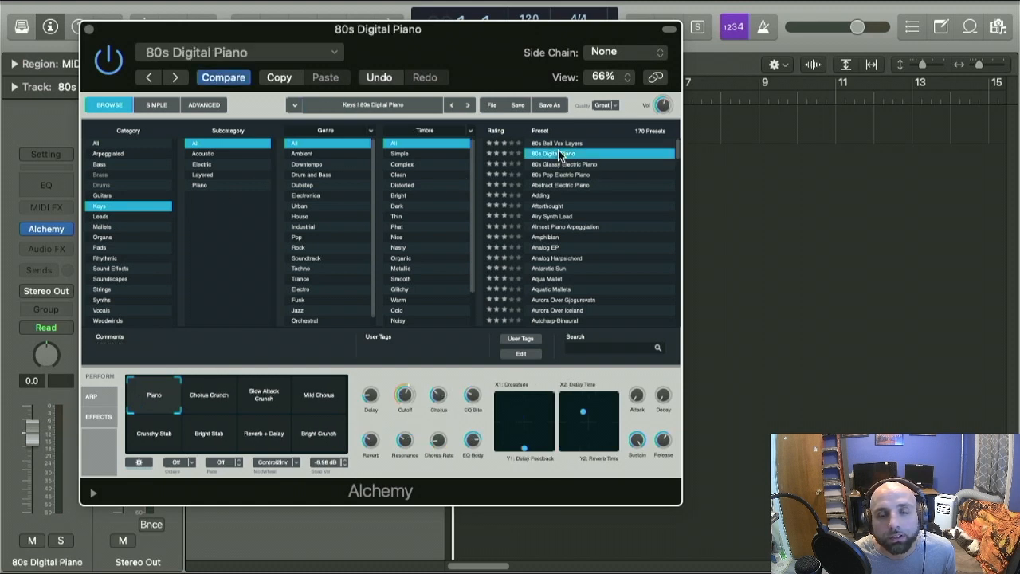
scroll(558, 180, down, 5)
click(399, 174)
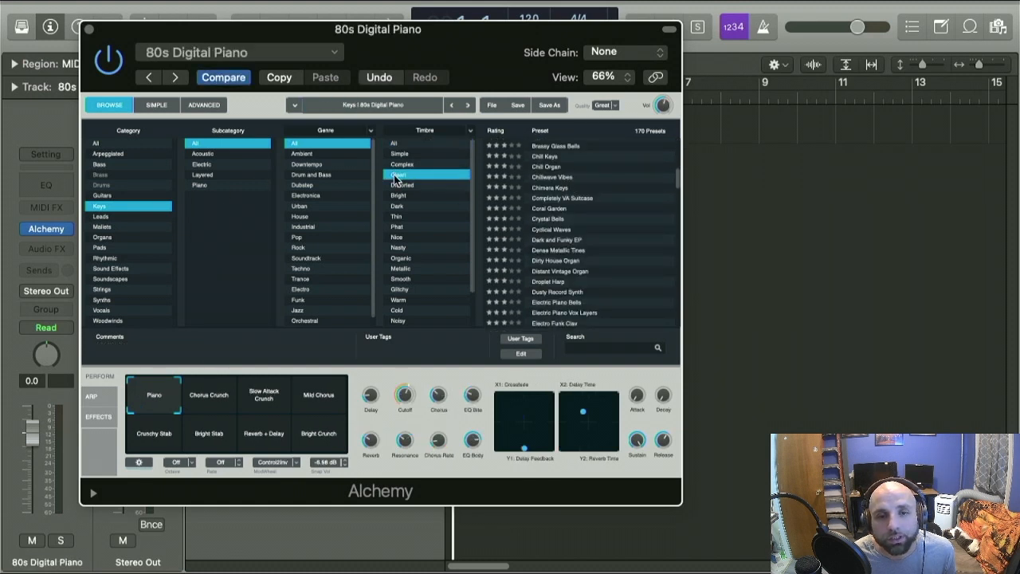
click(399, 144)
click(541, 185)
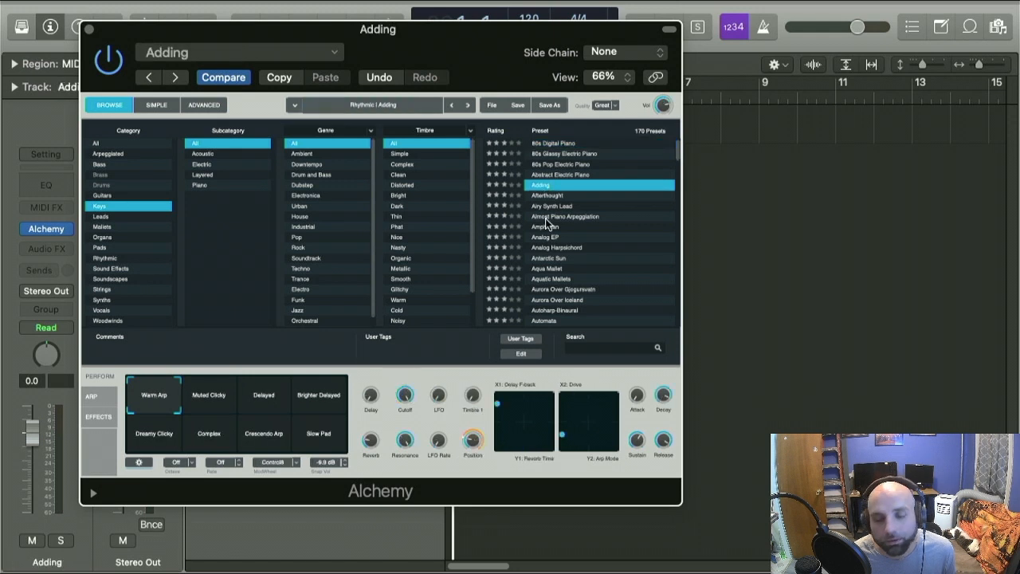
click(549, 145)
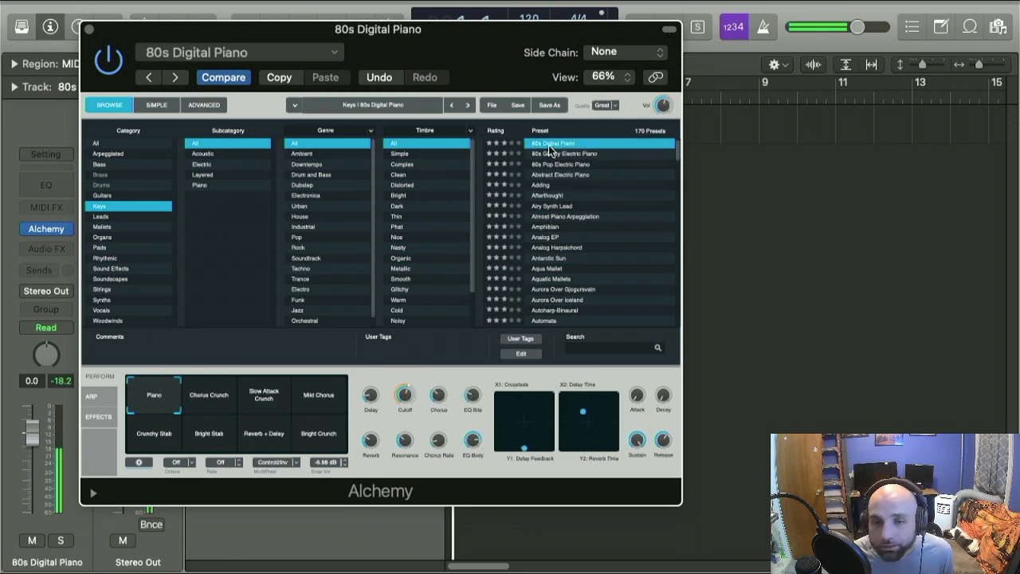
- Step down through the Keys presets to load Airy Synth Lead, and close the Alchemy window
key(Down)
key(Down)
key(Down)
key(Down)
key(Down)
key(Down)
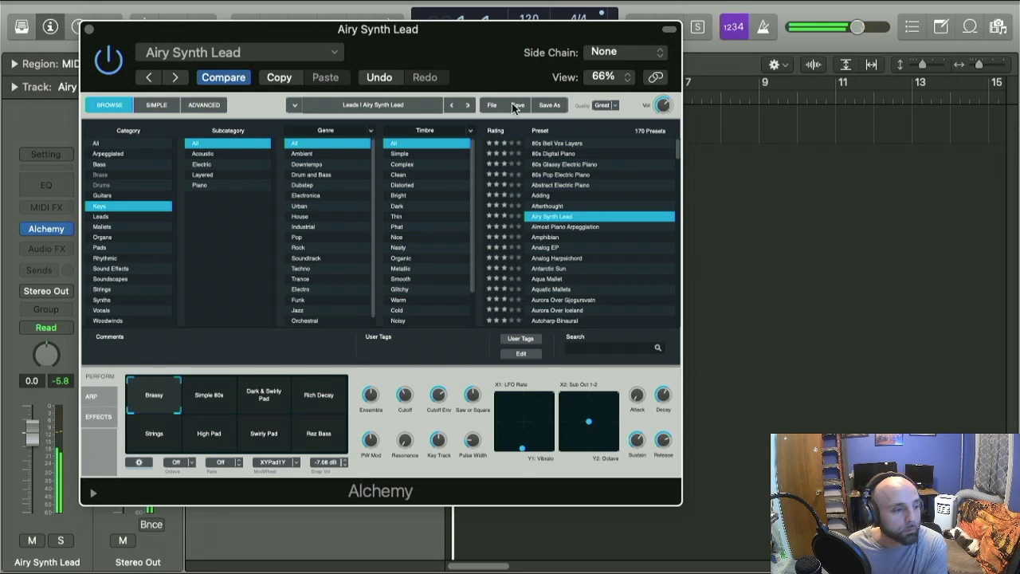
drag(415, 32, 560, 90)
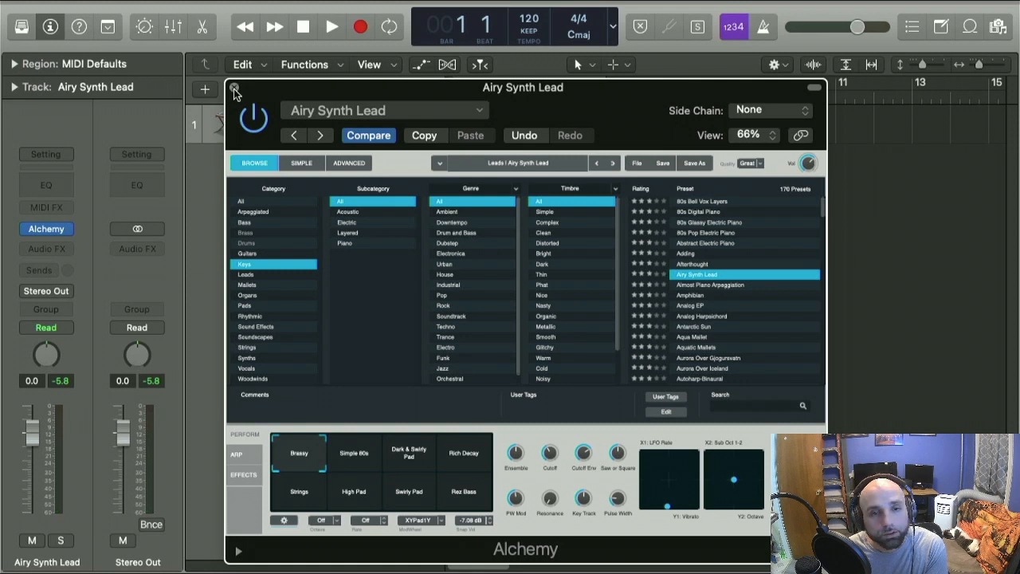
click(233, 87)
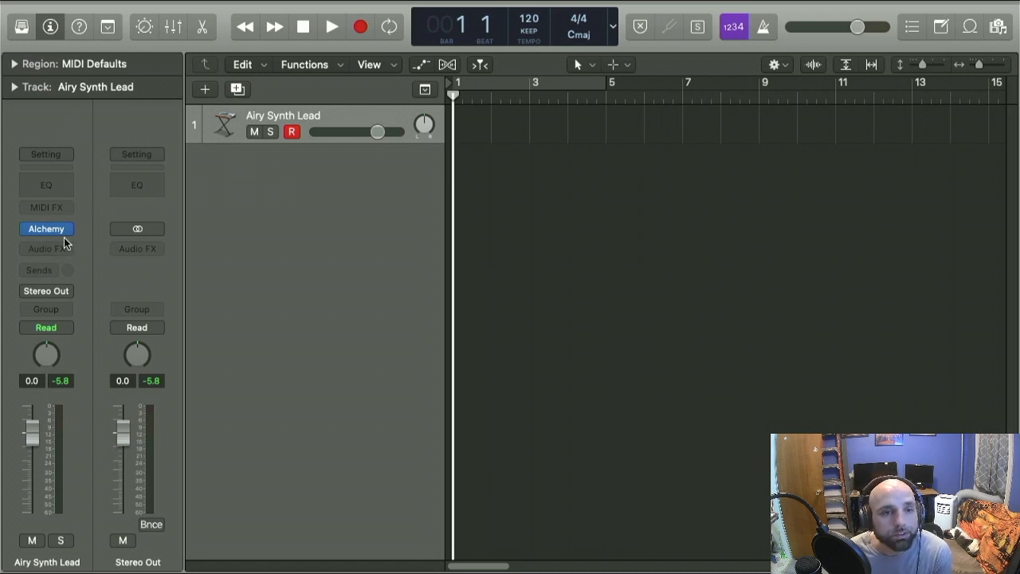
- Set the Airy Synth Lead track's volume to 0.1 dB
mouse_move(377, 131)
mouse_down()
mouse_move(367, 132)
mouse_move(377, 131)
mouse_up()
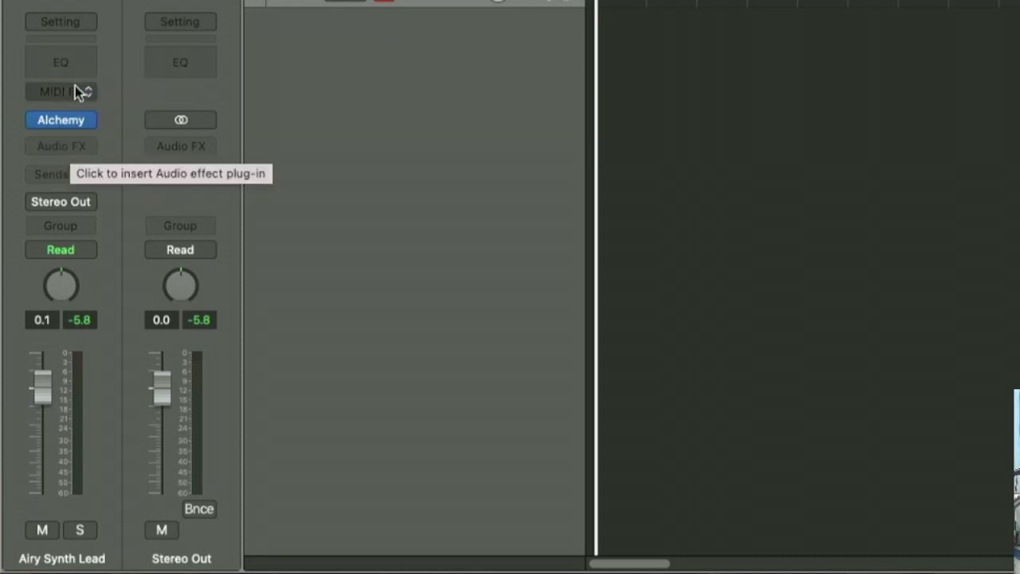
- Insert a Channel EQ on the Airy Synth Lead track and enable its low-cut band at 116 Hz with a Q of 0.67
click(66, 58)
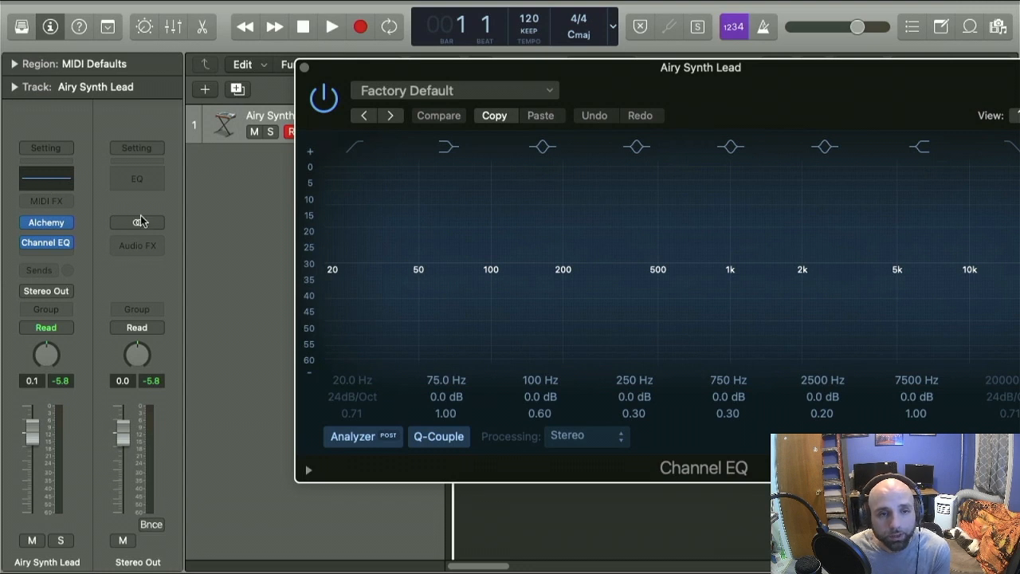
drag(352, 74, 283, 69)
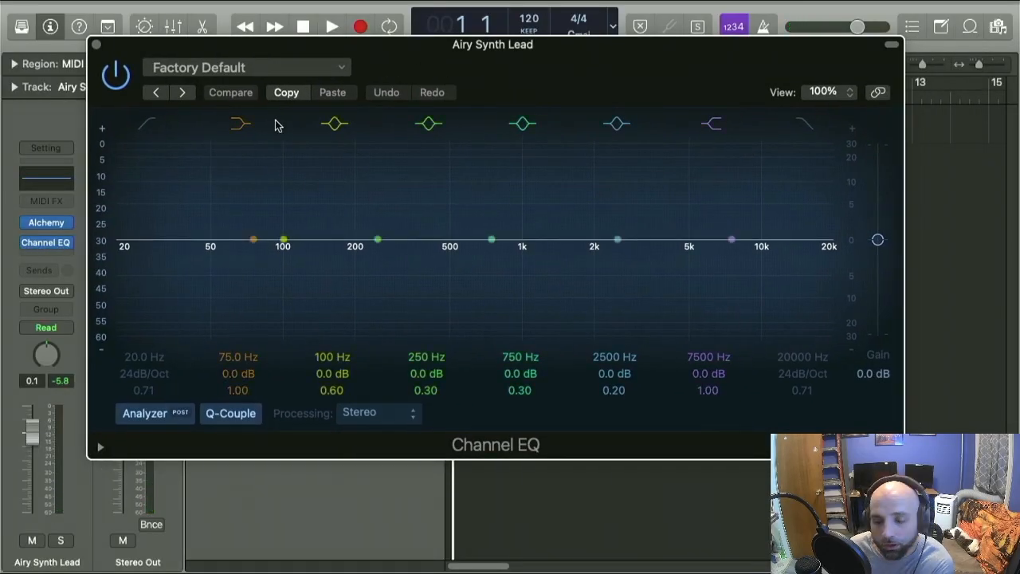
click(152, 122)
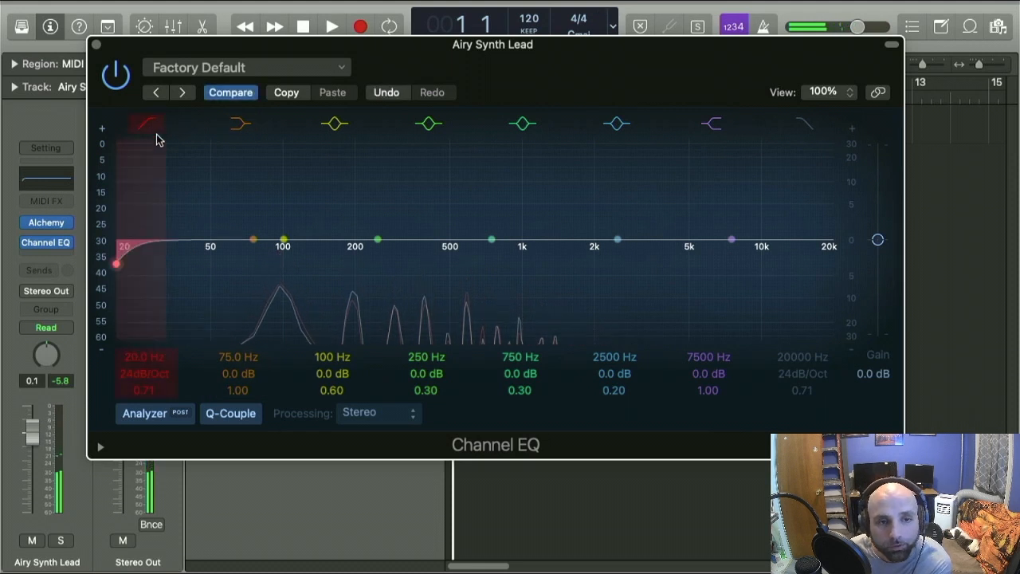
drag(135, 272, 314, 273)
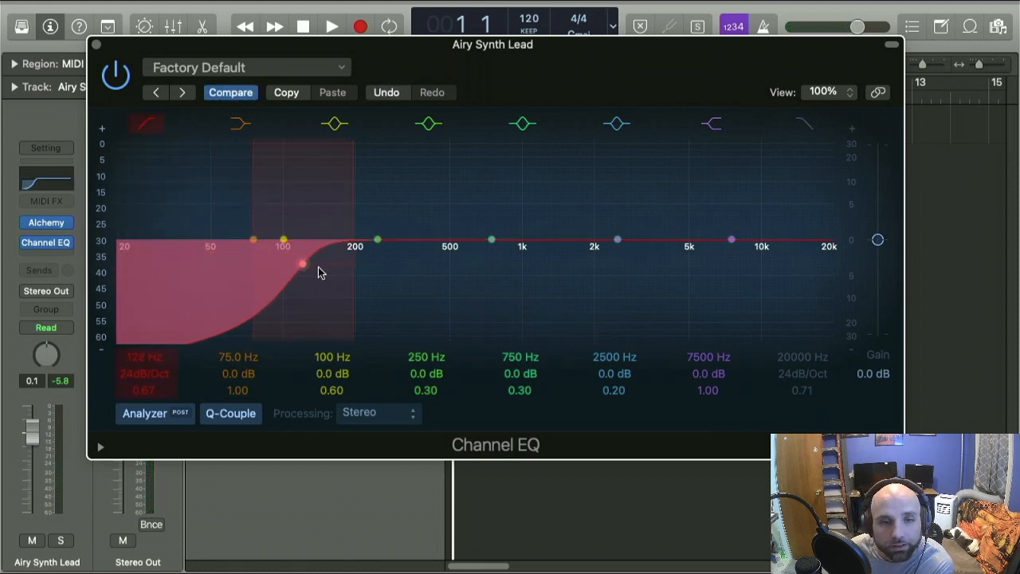
drag(314, 268, 315, 266)
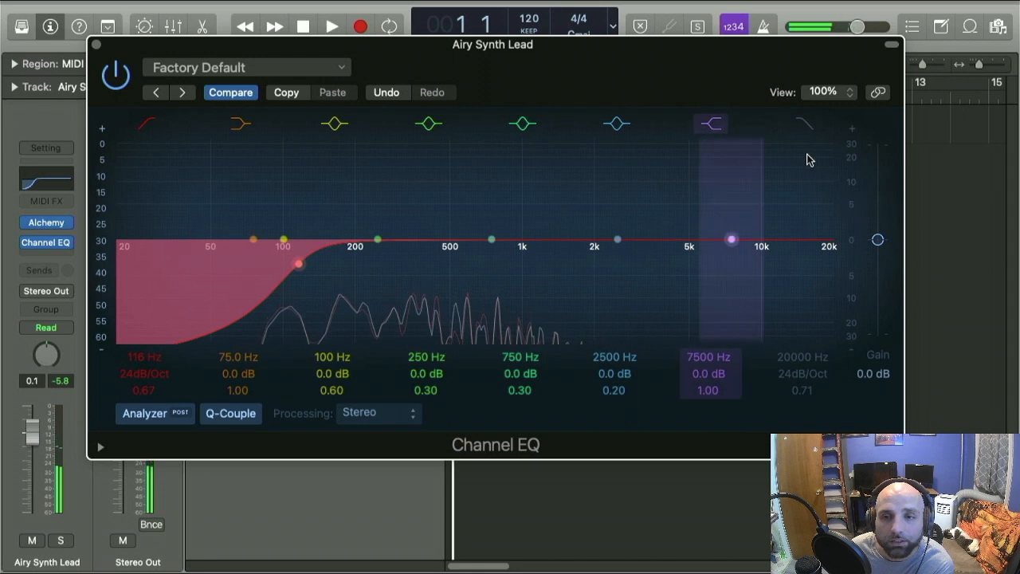
- Enable the Channel EQ's high-cut band, lower its cutoff into the upper mids to roll off the highs, and close the EQ window
click(805, 125)
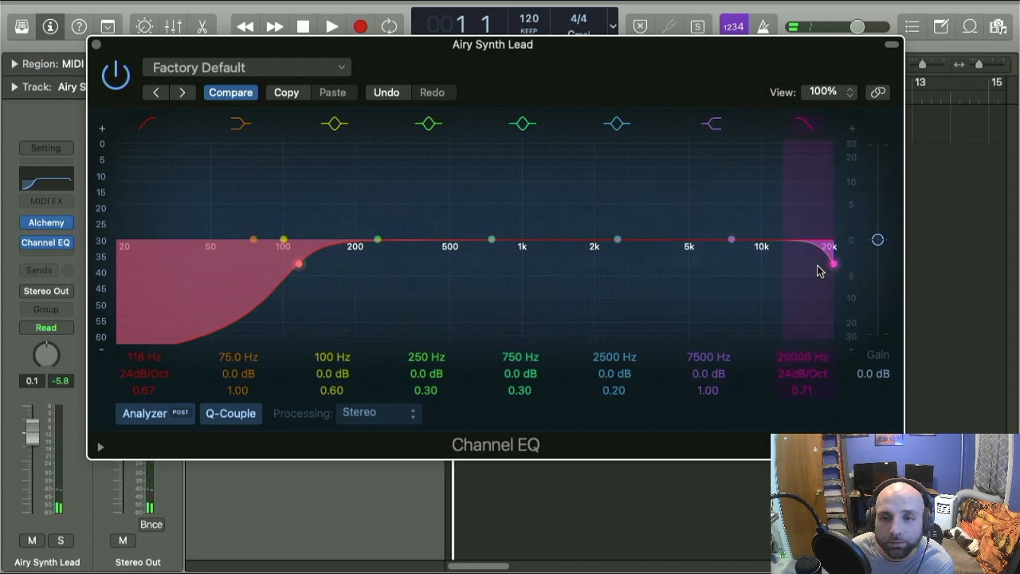
drag(829, 269, 593, 270)
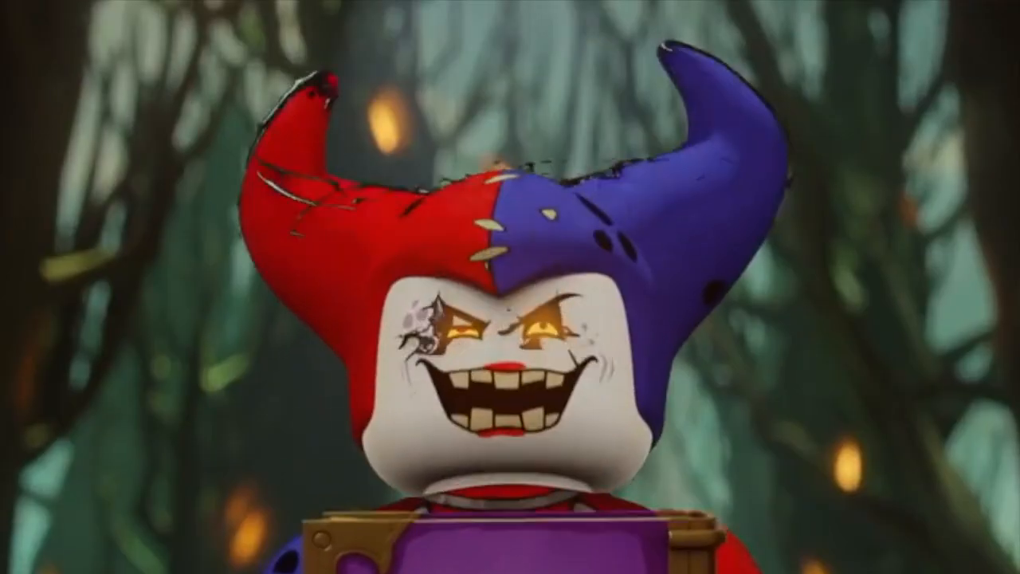
click(94, 46)
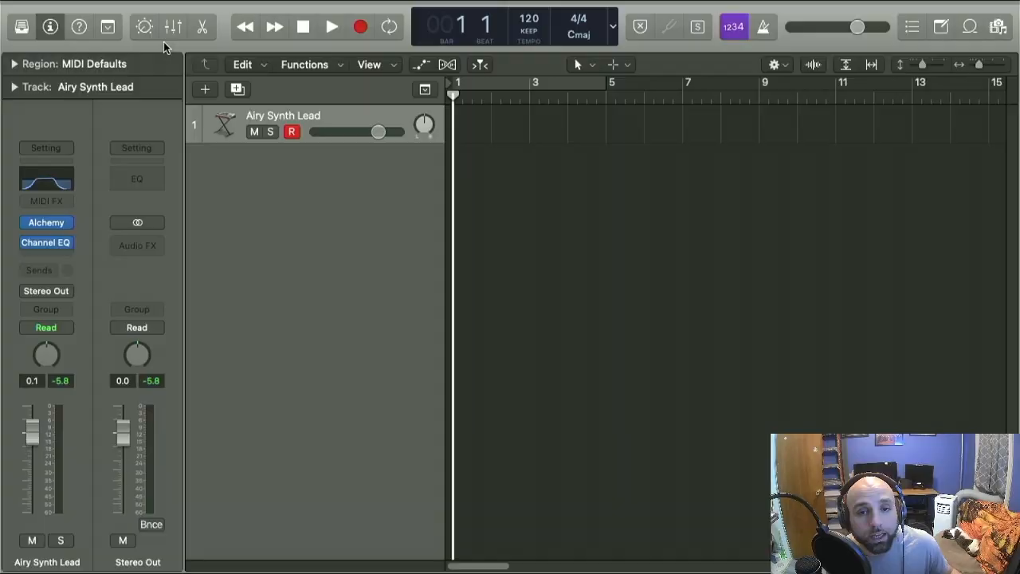
- Show the Musical Typing keyboard for the Airy Synth Lead track, raise its octave to C2, and play a test note
key(super+k)
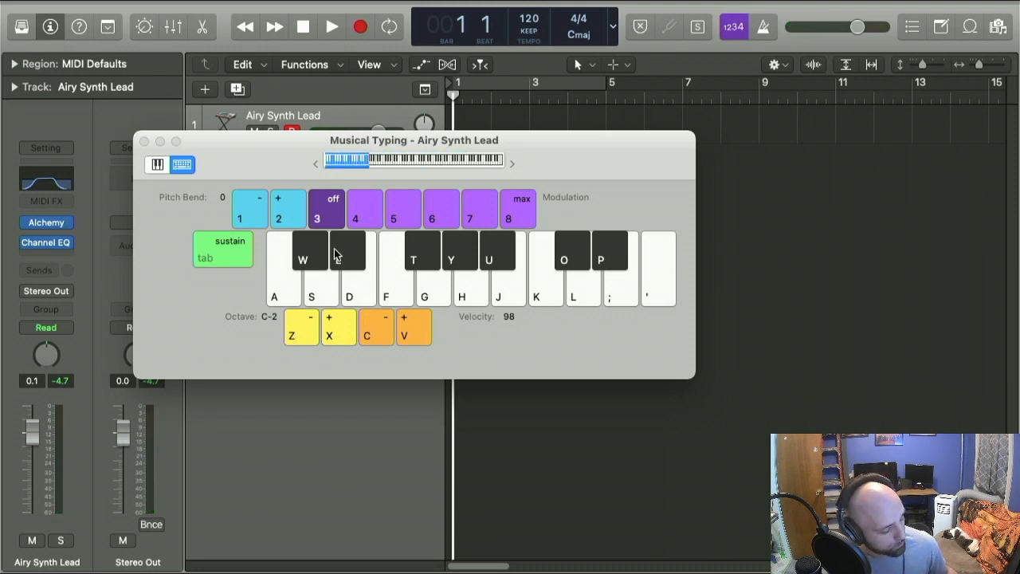
key(x)
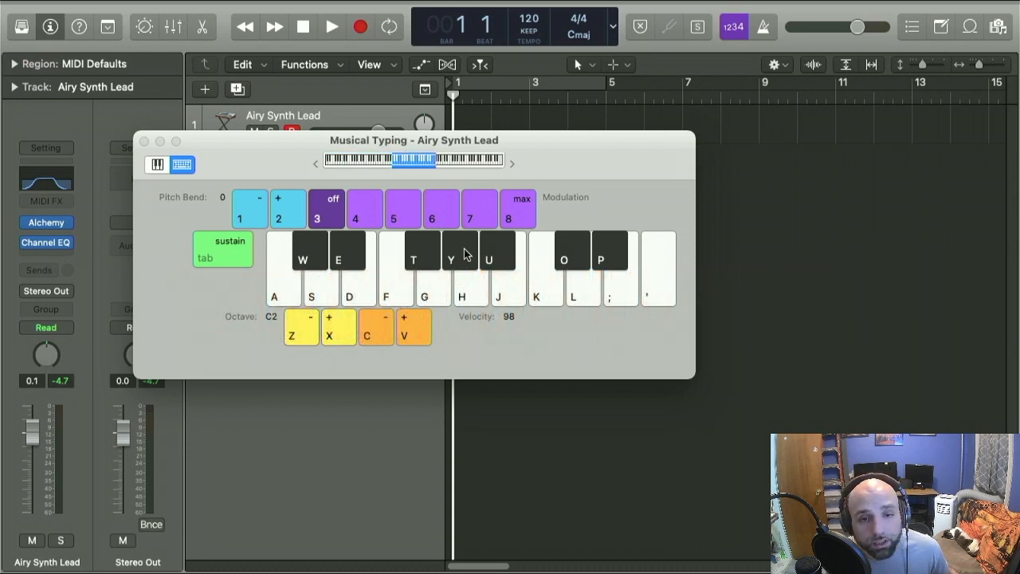
key(g)
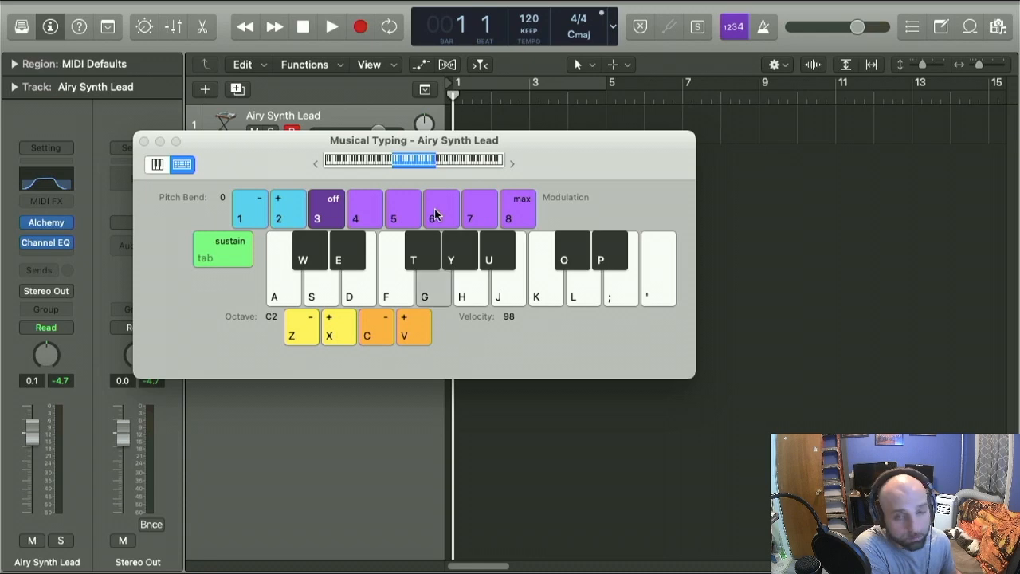
- Play test notes in lower octaves with Musical Typing, and raise the keyboard octave to C4
key(z)
key(z)
key(g)
key(x)
key(g)
key(x)
key(x)
key(x)
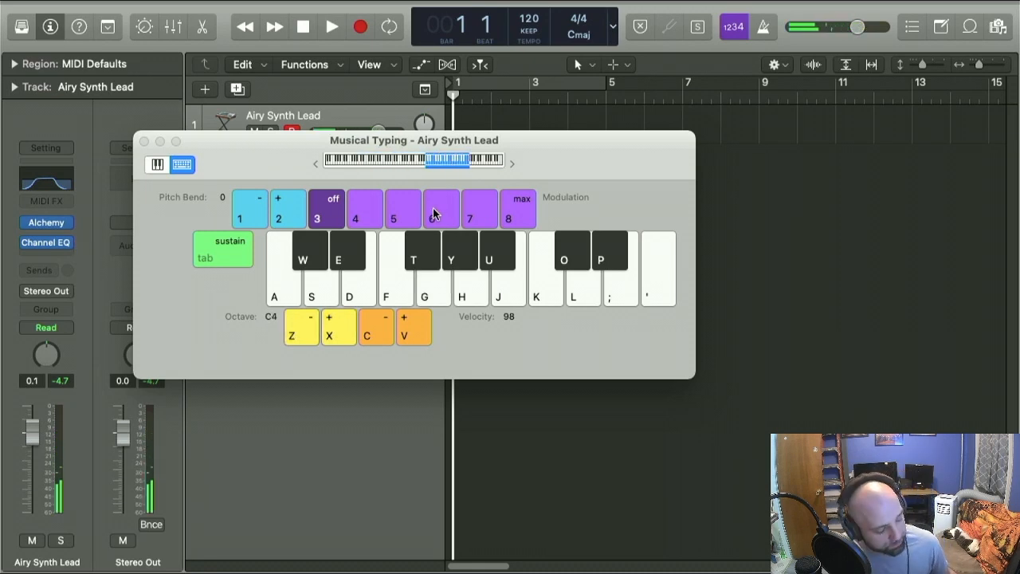
- Play the same note repeatedly in the C4 octave while lowering the Musical Typing velocity between hits
key(g)
key(c)
key(g)
key(c)
key(g)
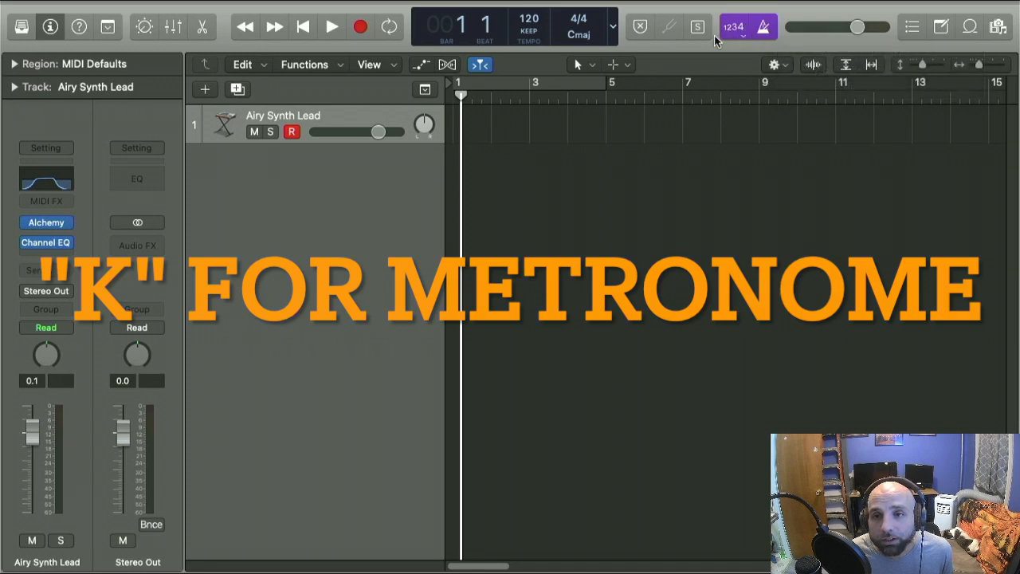
- Toggle the metronome off and on again, and set the project tempo to 126 while listening to the click
click(764, 27)
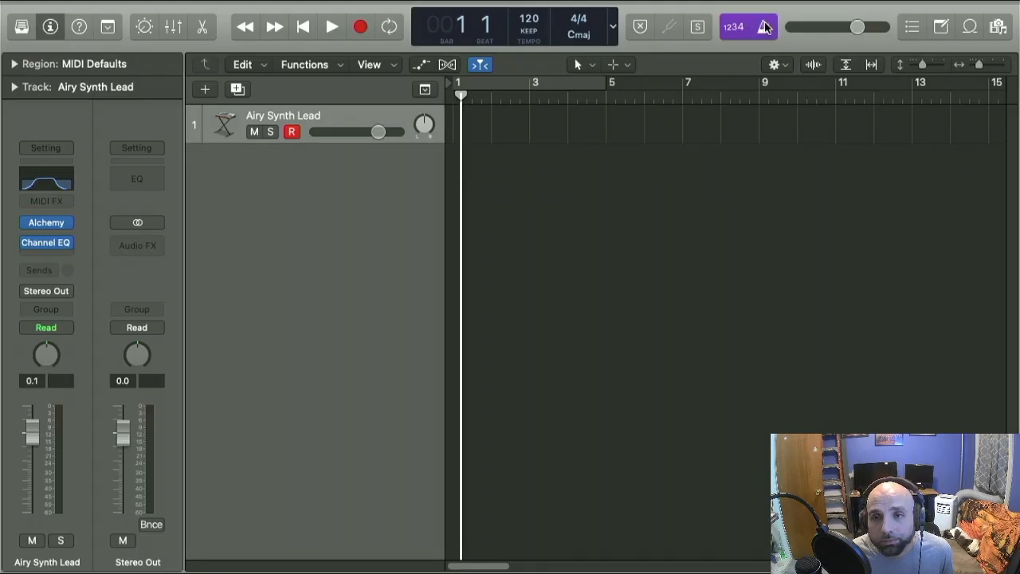
key(k)
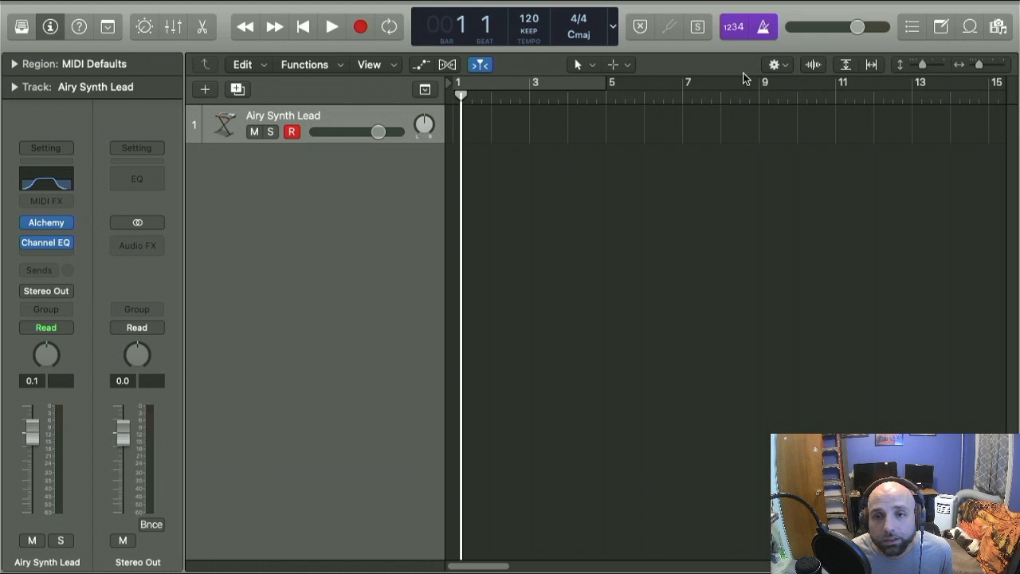
key(space)
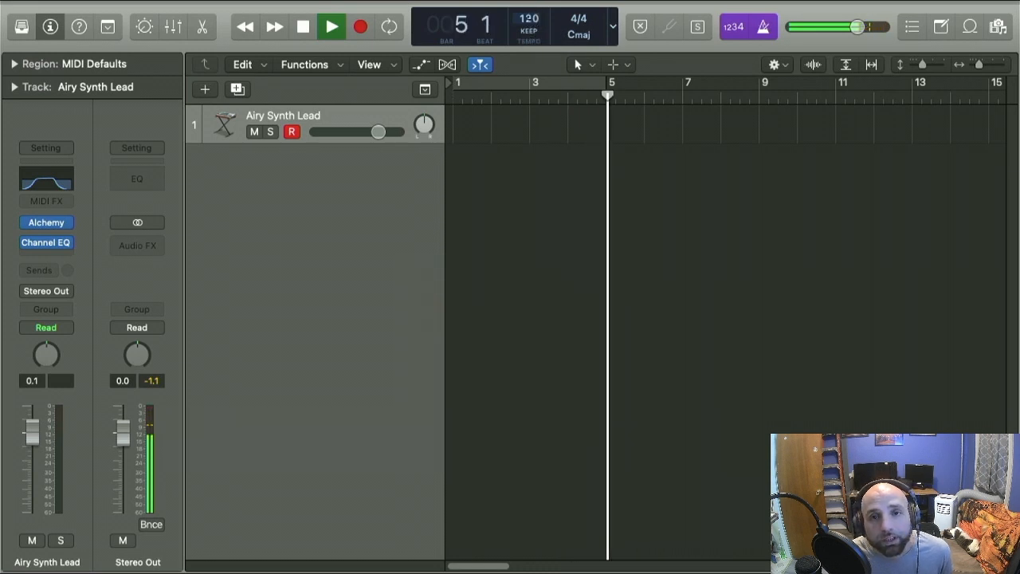
drag(529, 19, 538, 110)
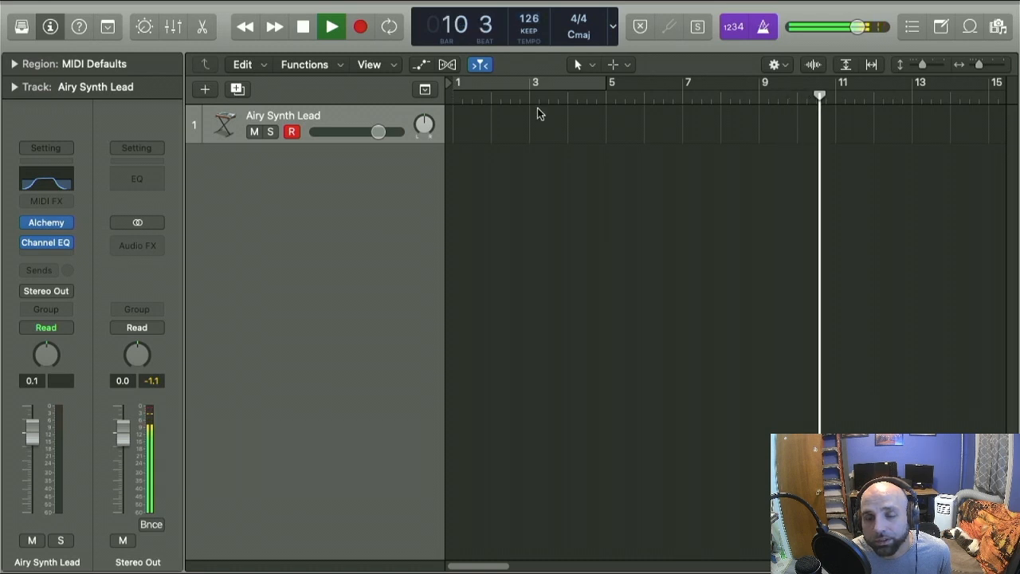
key(space)
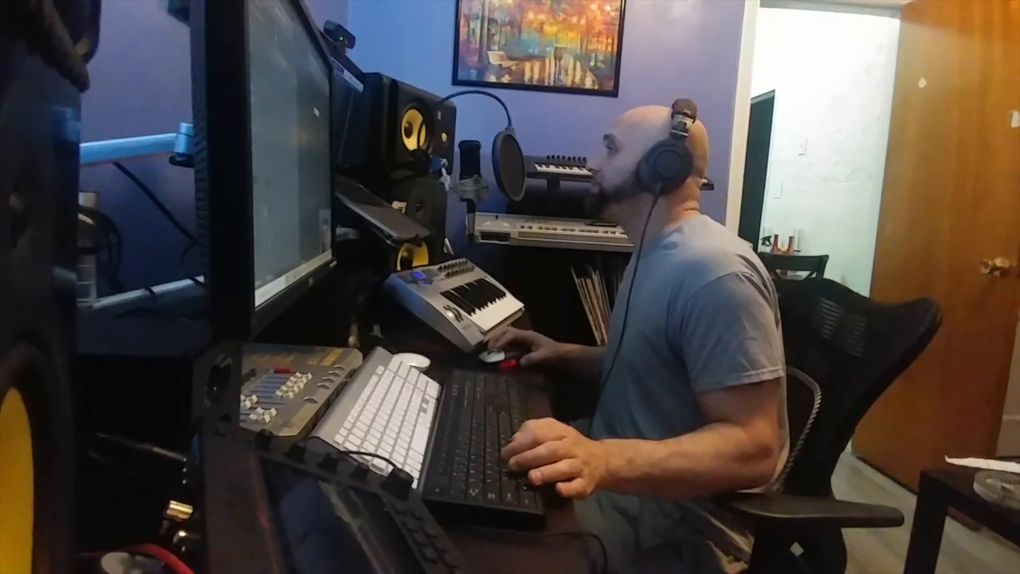
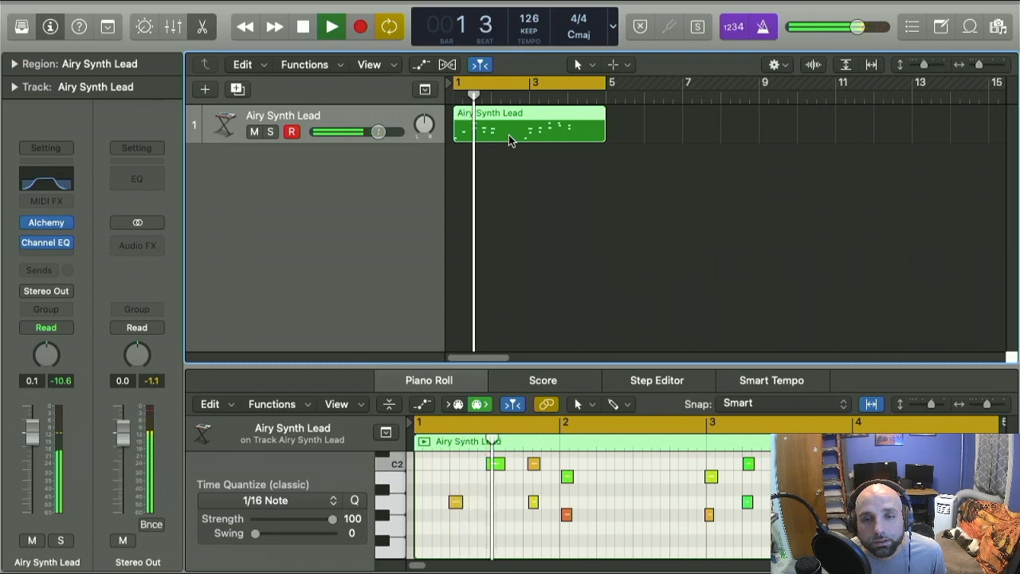
- Stop playback and toggle the Piano Roll to view the notes of the recorded Airy Synth Lead region
key(space)
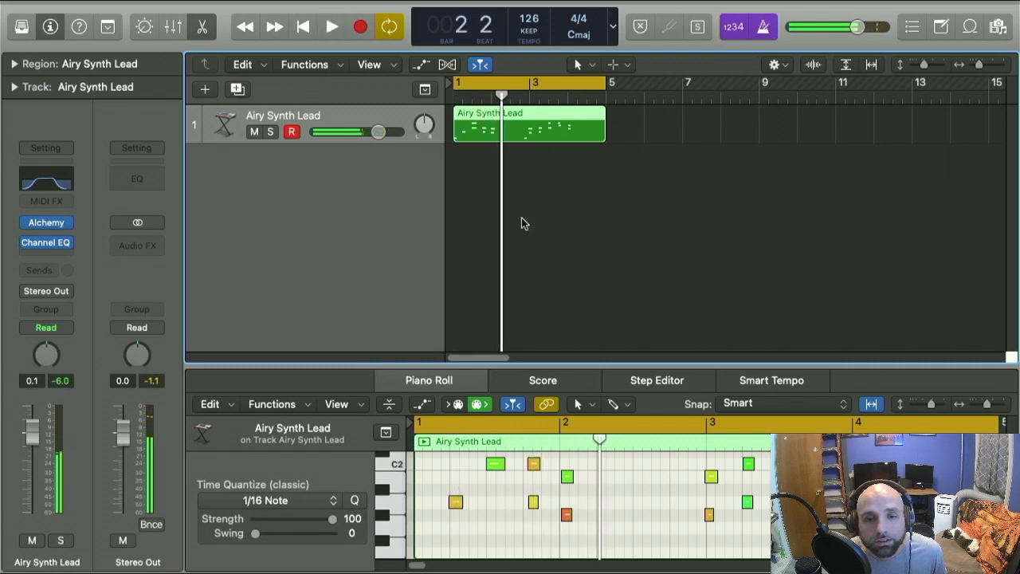
click(514, 404)
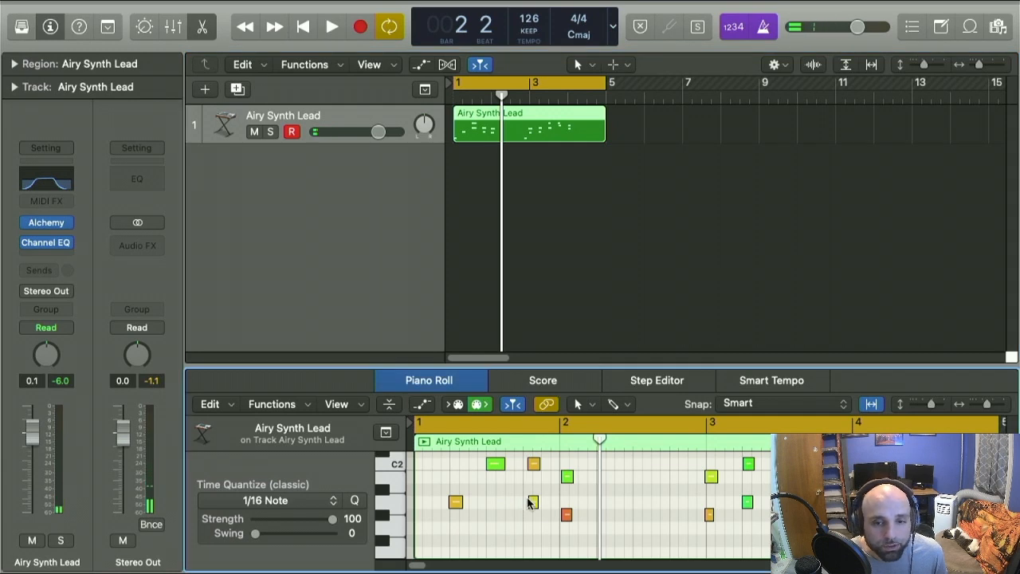
key(p)
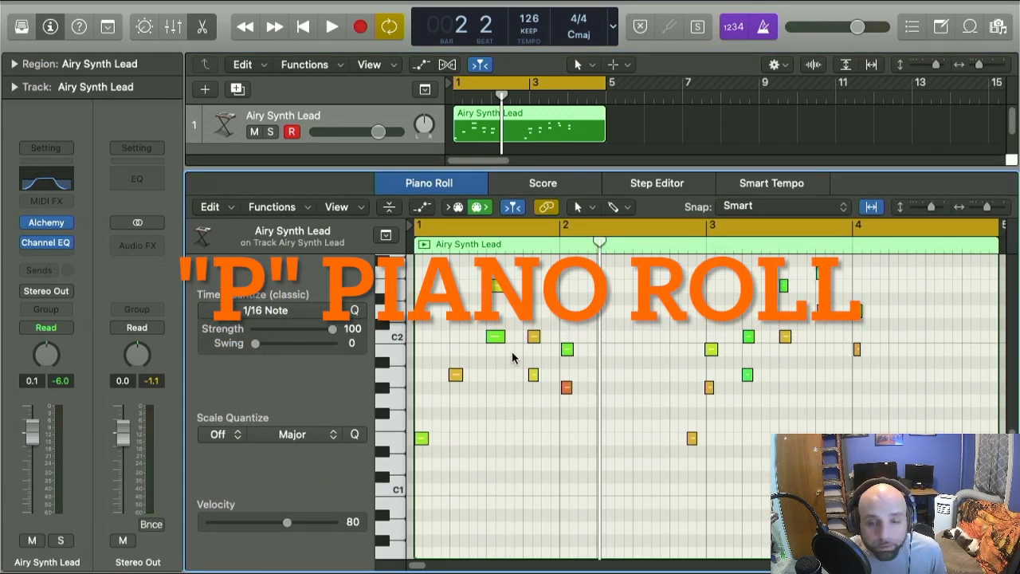
key(p)
key(p)
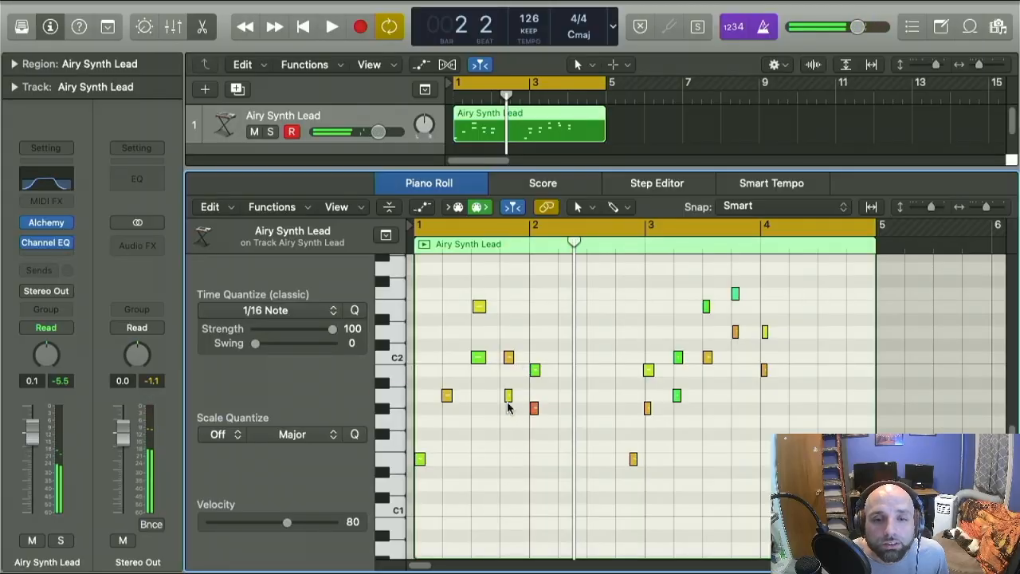
- Select the C2 note and the note below it just before bar 2, move both earlier to start C2 at 1 4 1 1, and deselect them
click(508, 399)
shift+click(507, 358)
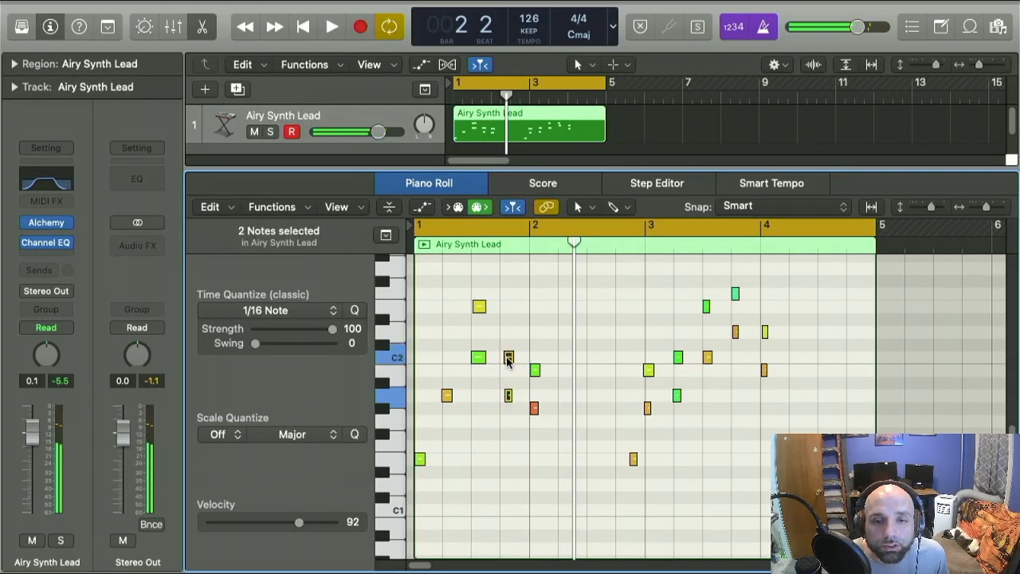
scroll(508, 359, up, 10)
scroll(509, 360, left, 10)
scroll(502, 363, up, 3)
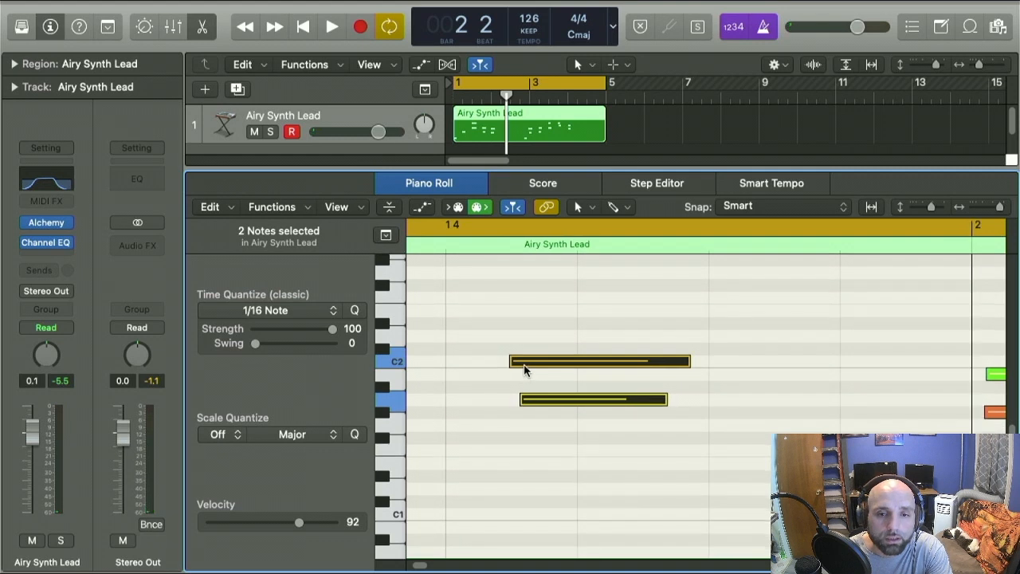
drag(503, 365, 463, 365)
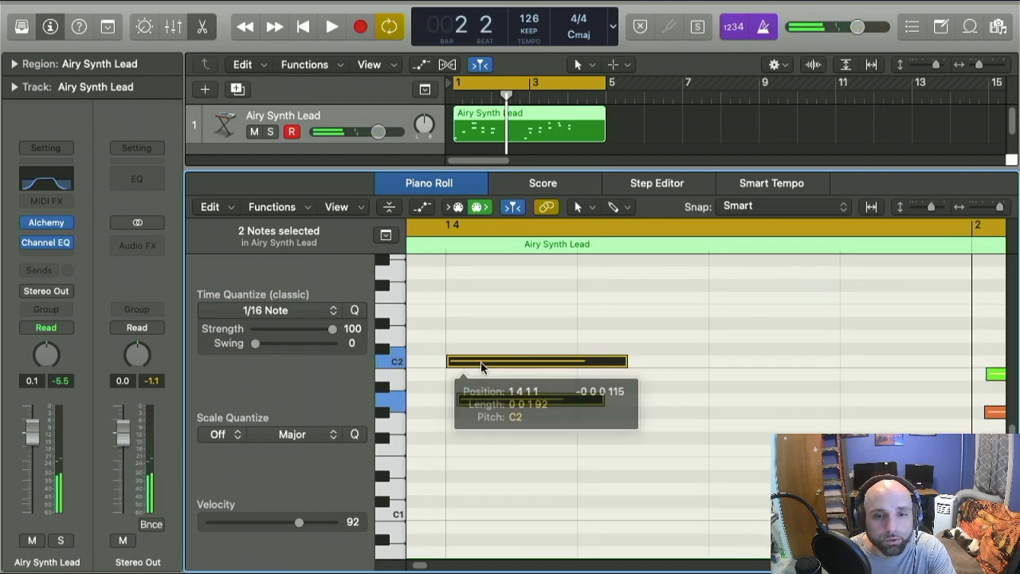
scroll(492, 399, down, 5)
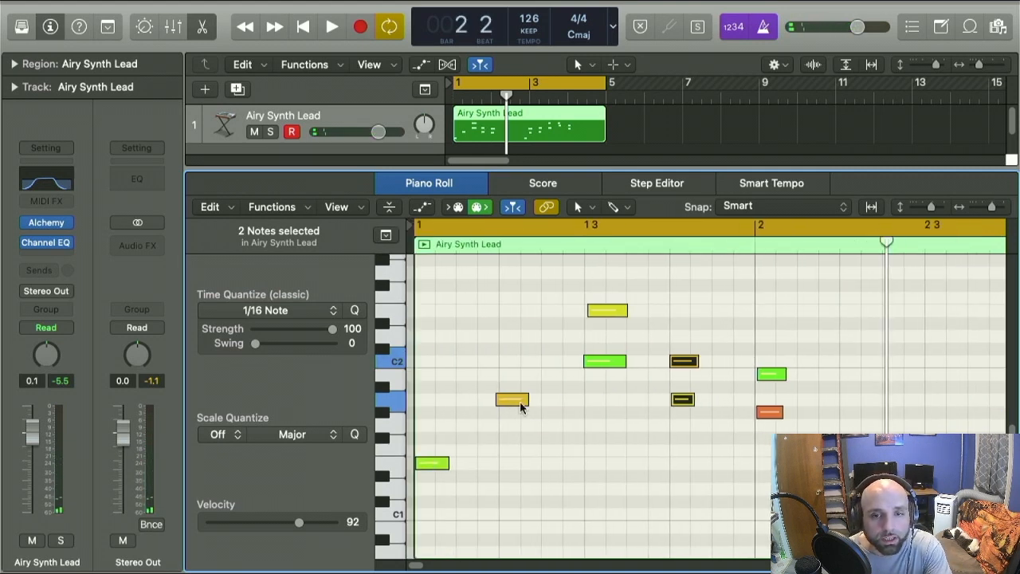
click(587, 449)
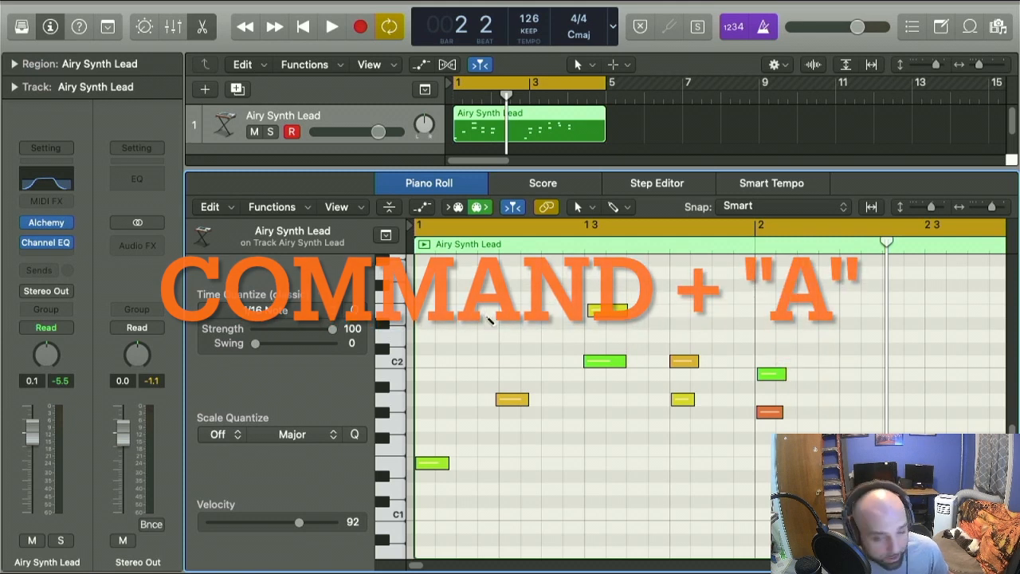
- Quantize all notes in the Airy Synth Lead region to 1/16 notes and play back the region
key(super+a)
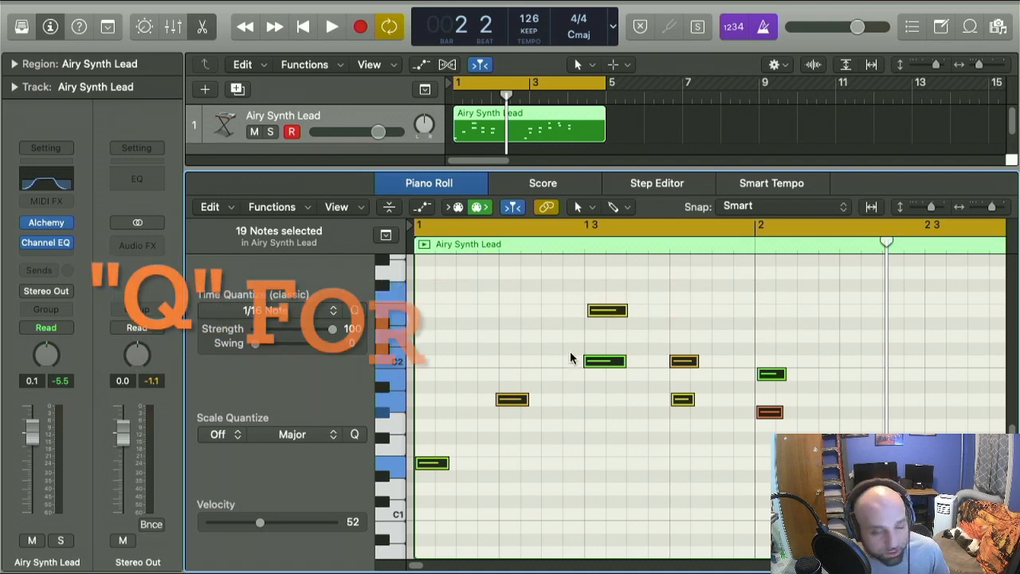
key(q)
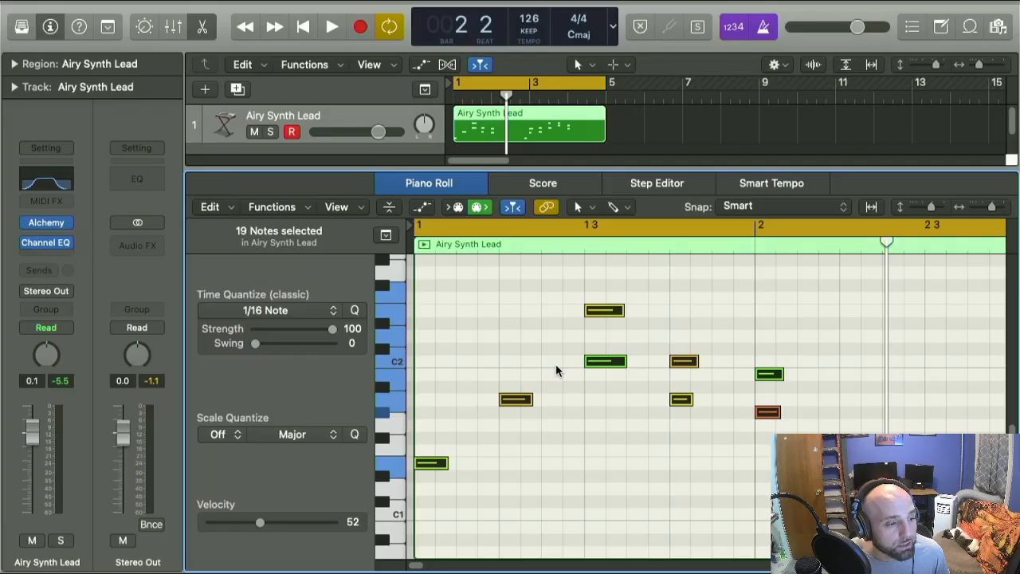
key(space)
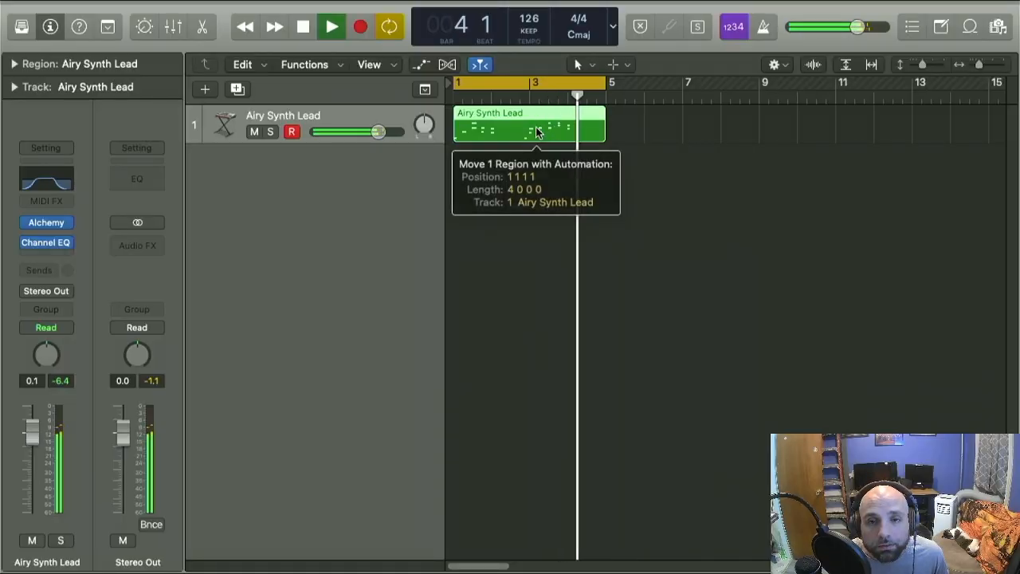
- Review the quantized notes in the Piano Roll, close the editor, open the track's Alchemy window, and stop playback
double_click(536, 133)
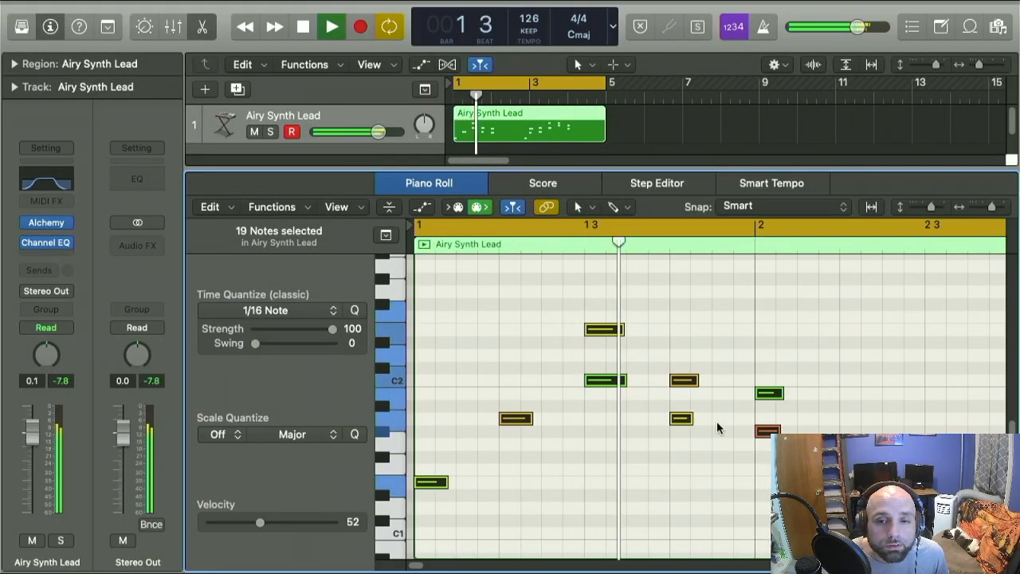
key(p)
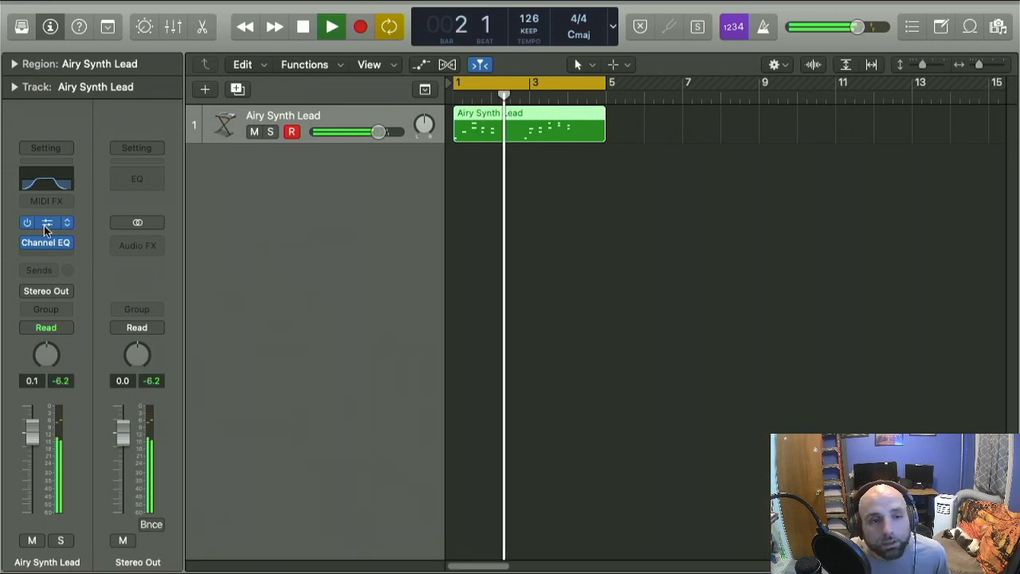
click(46, 226)
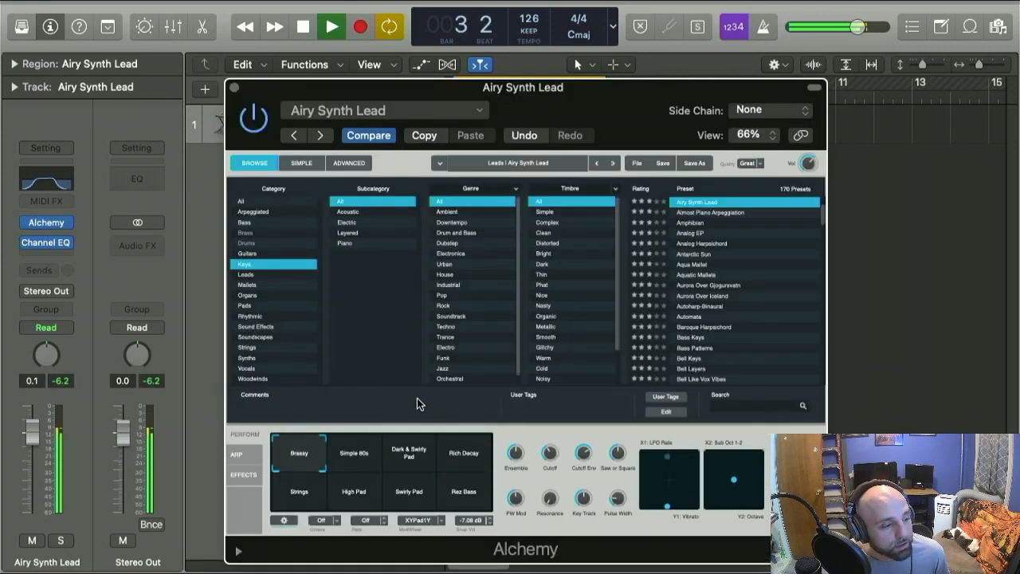
key(space)
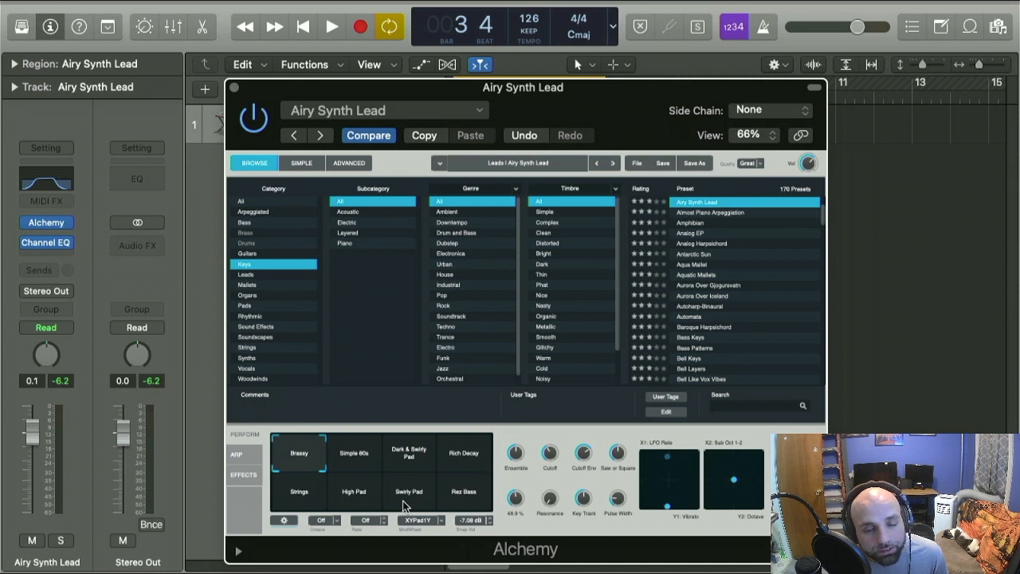
- Play back the region while auditioning the Alchemy transform pad variations, including Simple 80s, Rich Decay, Swirly Pad and Rez Bass, and settle on High Pad
key(space)
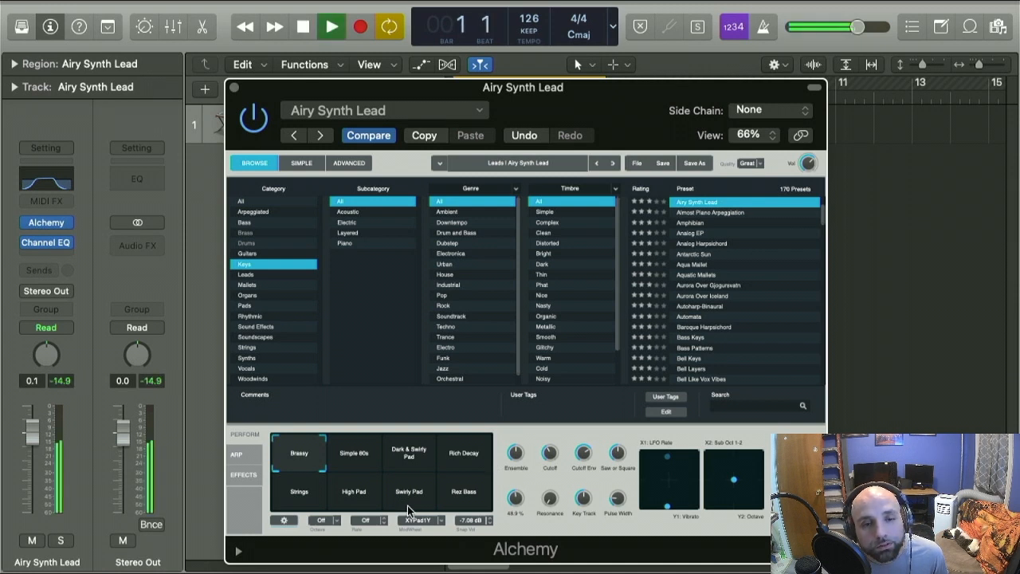
click(353, 452)
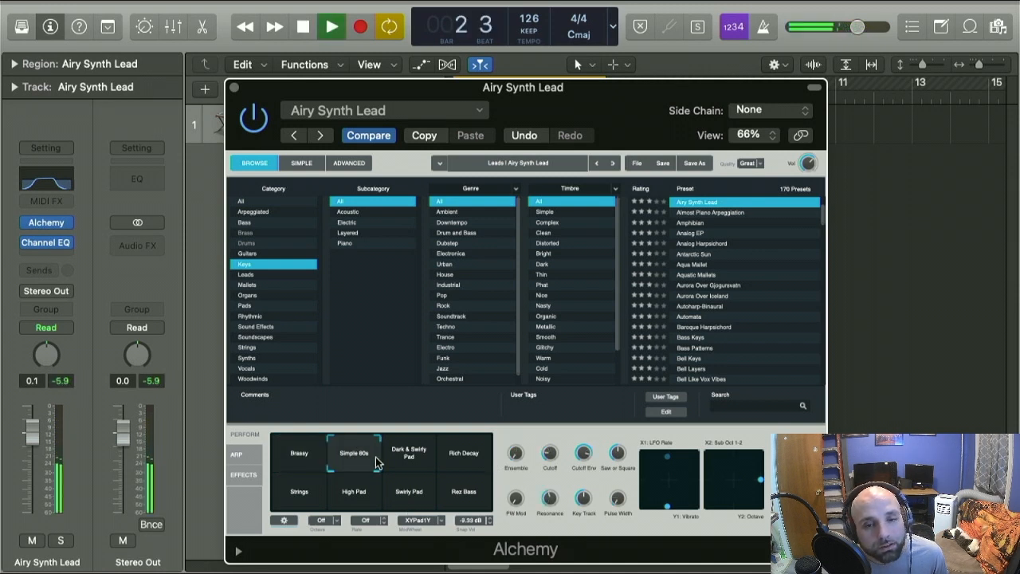
click(411, 459)
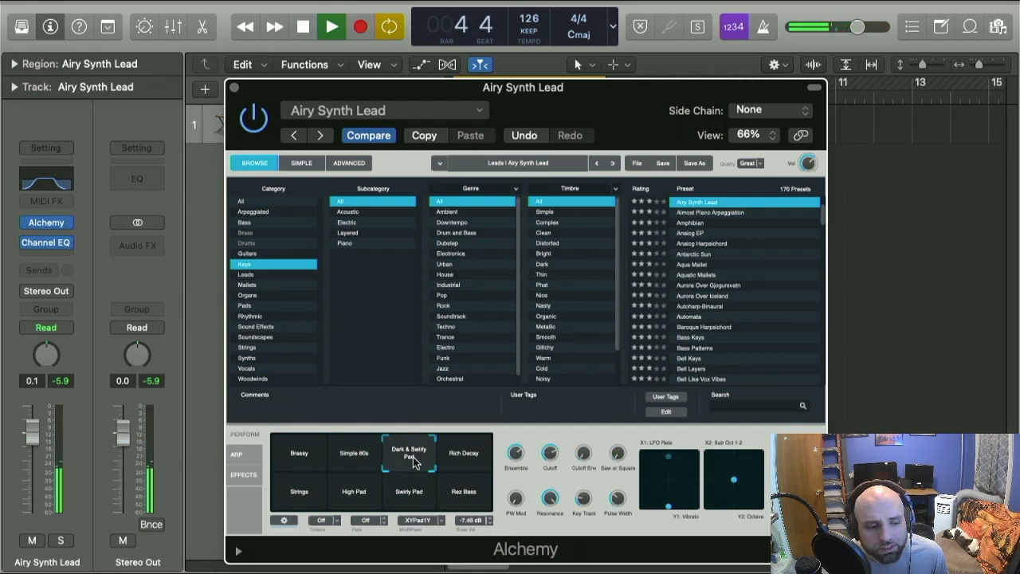
click(477, 460)
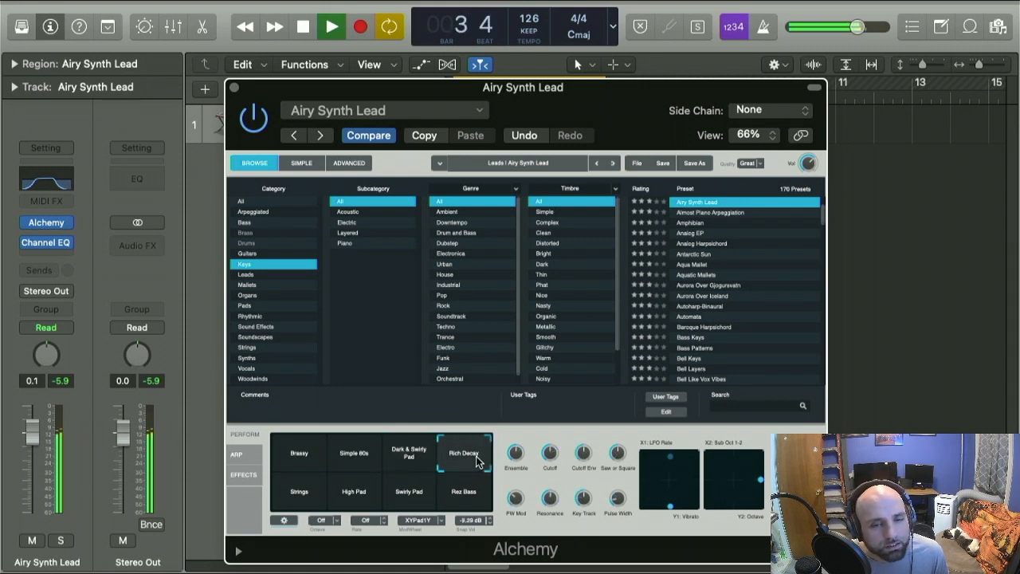
click(298, 496)
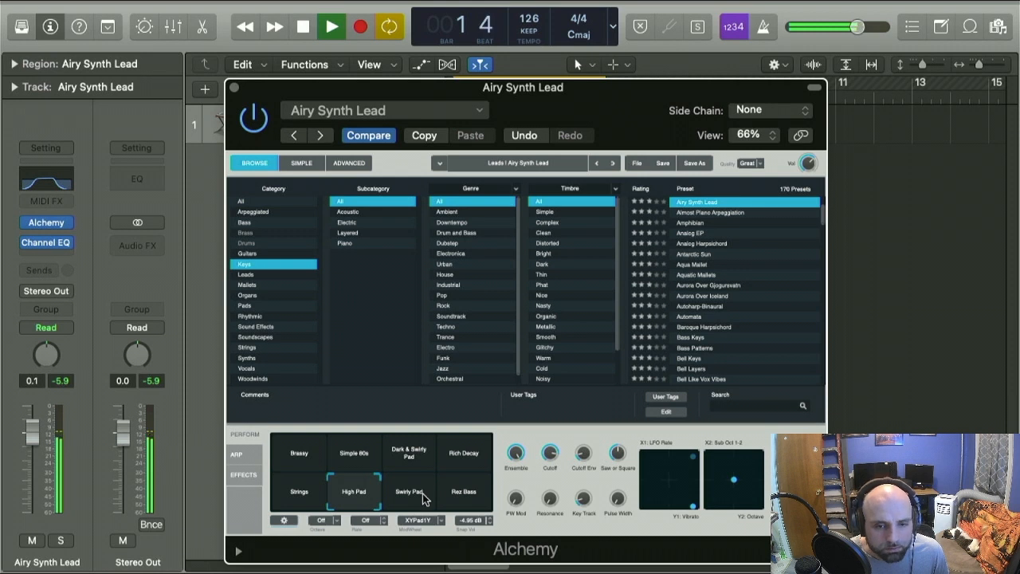
click(419, 492)
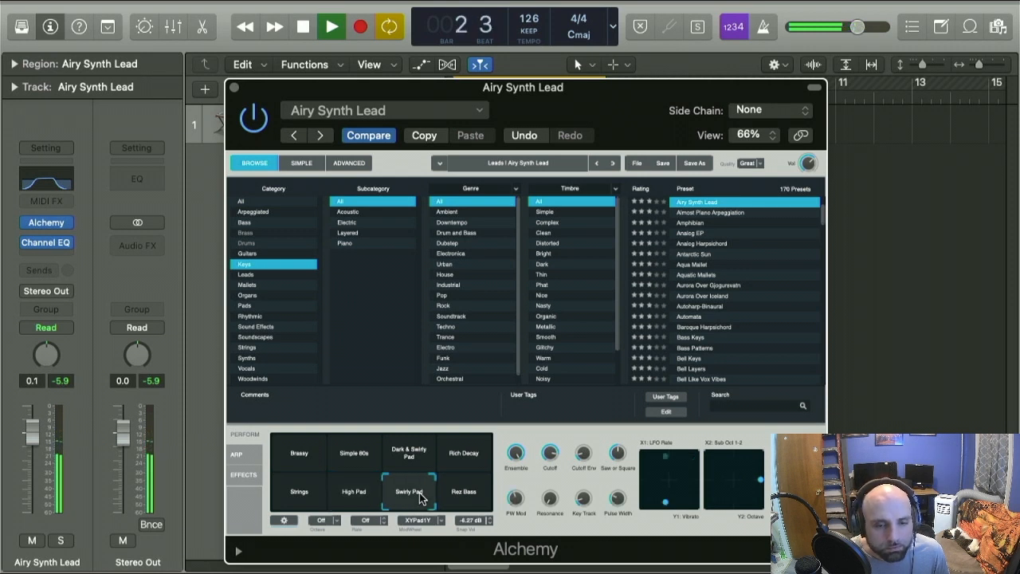
click(472, 494)
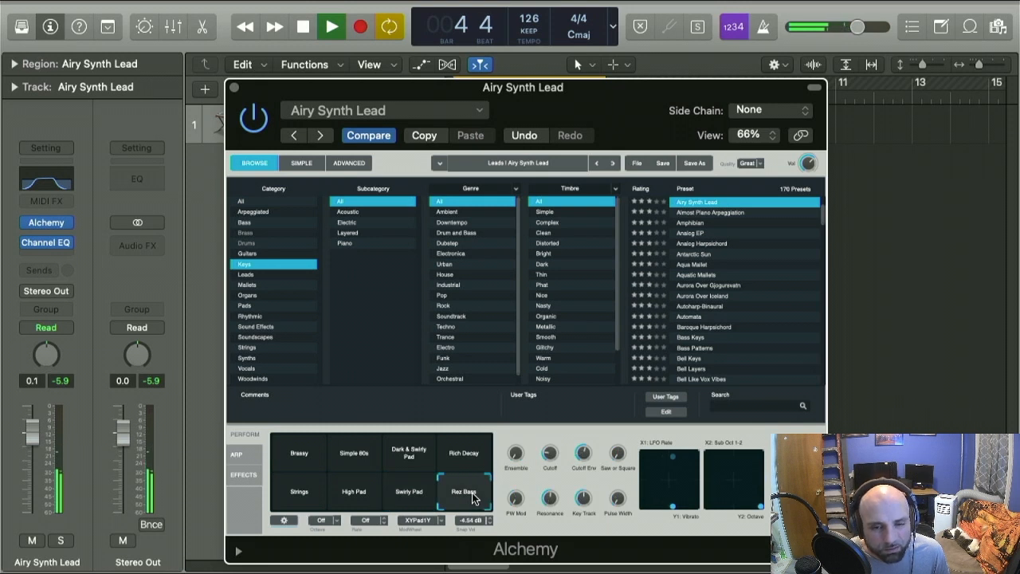
click(345, 492)
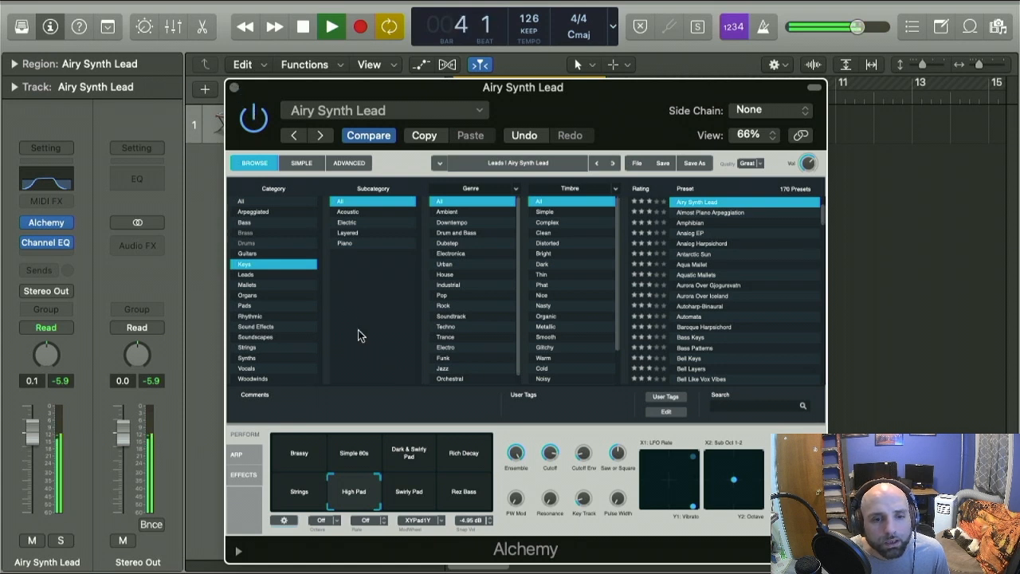
click(403, 449)
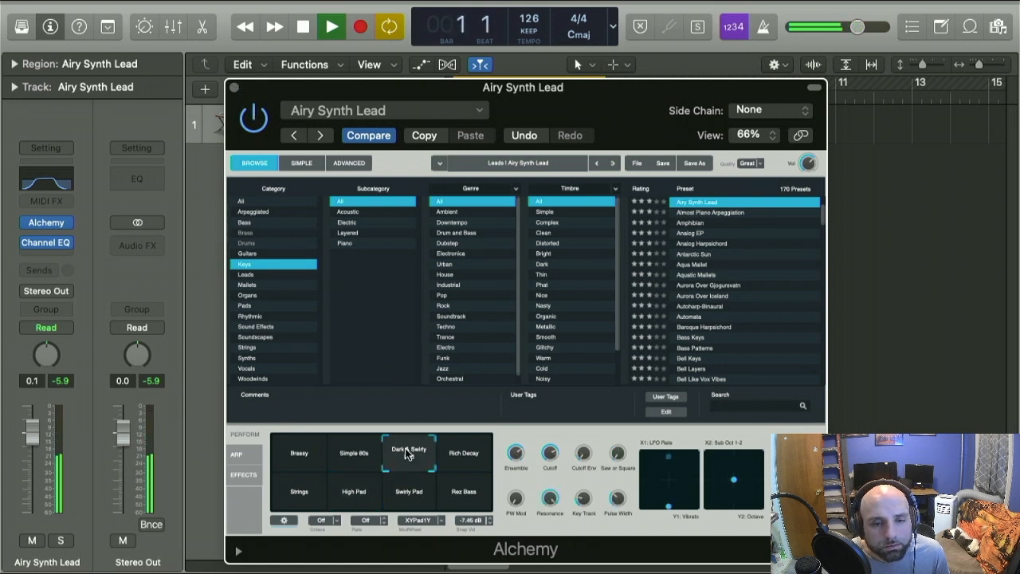
click(348, 486)
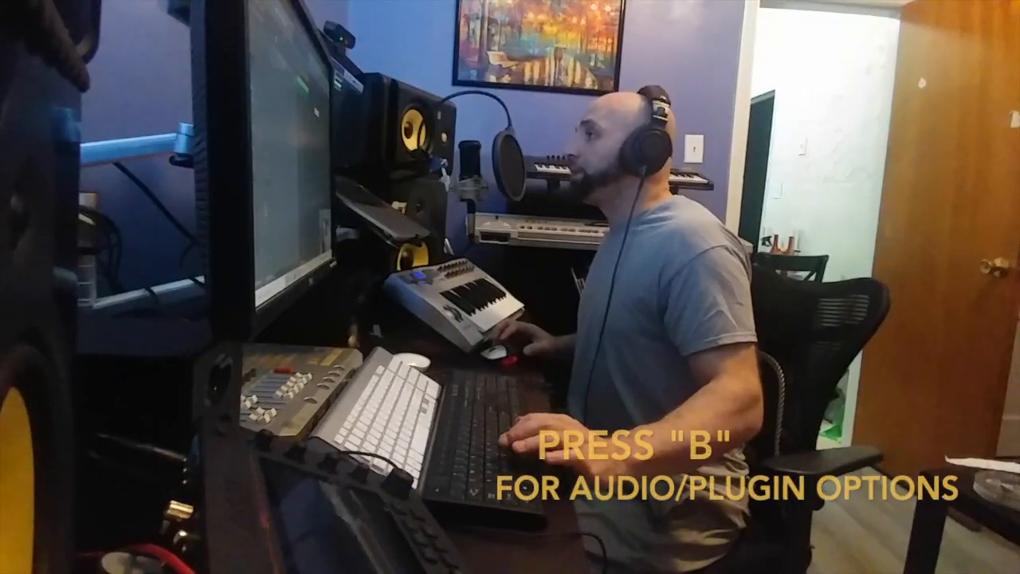
- Show the track's Smart Controls, compare their Transform Pad with the Alchemy plug-in window, and close both views
key(b)
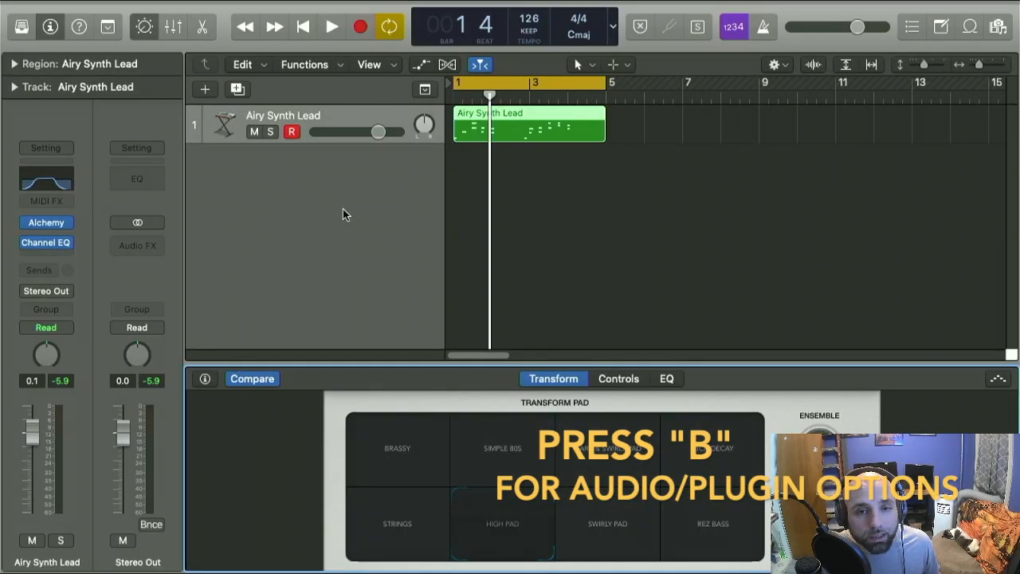
key(b)
key(b)
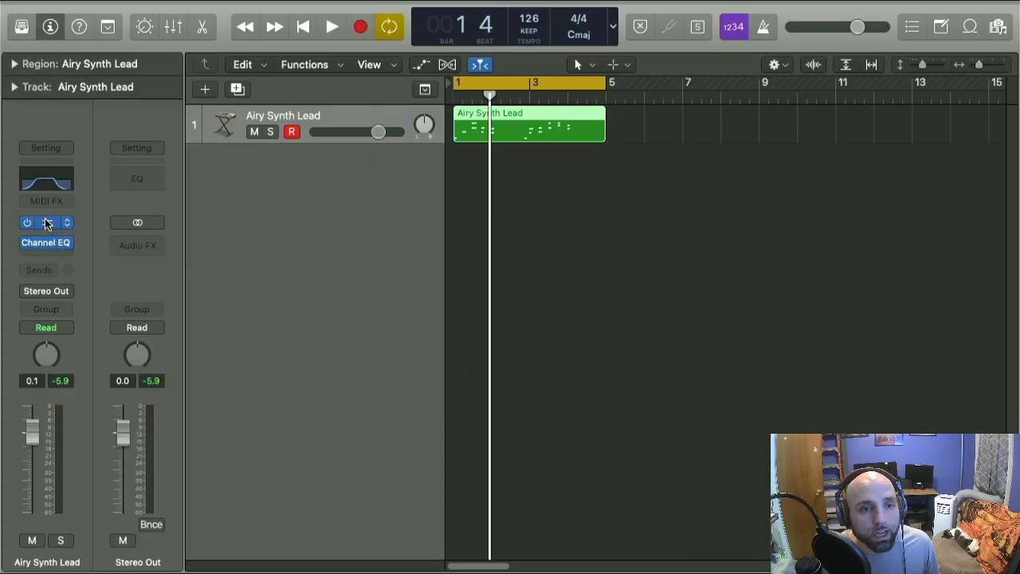
click(46, 224)
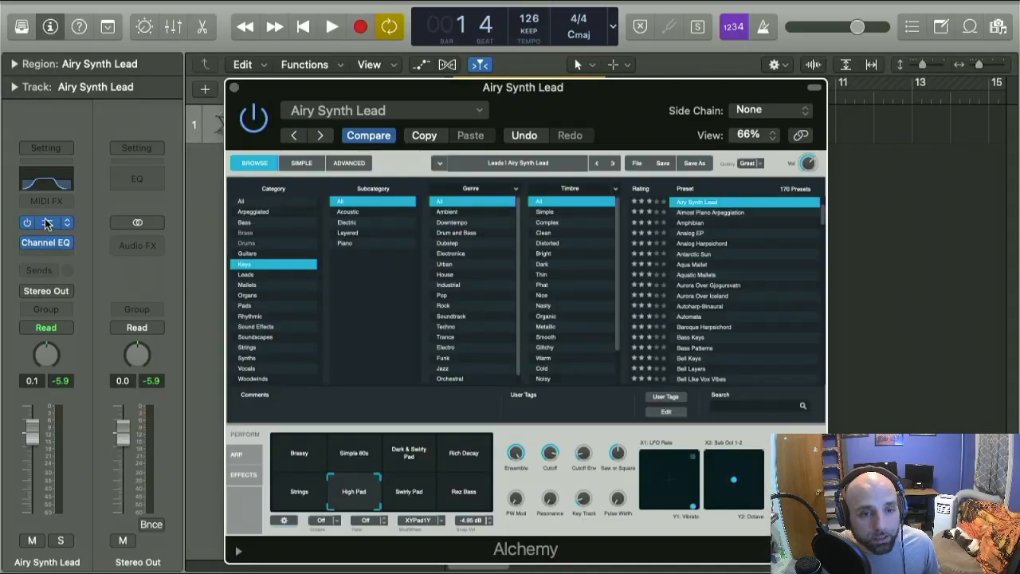
key(b)
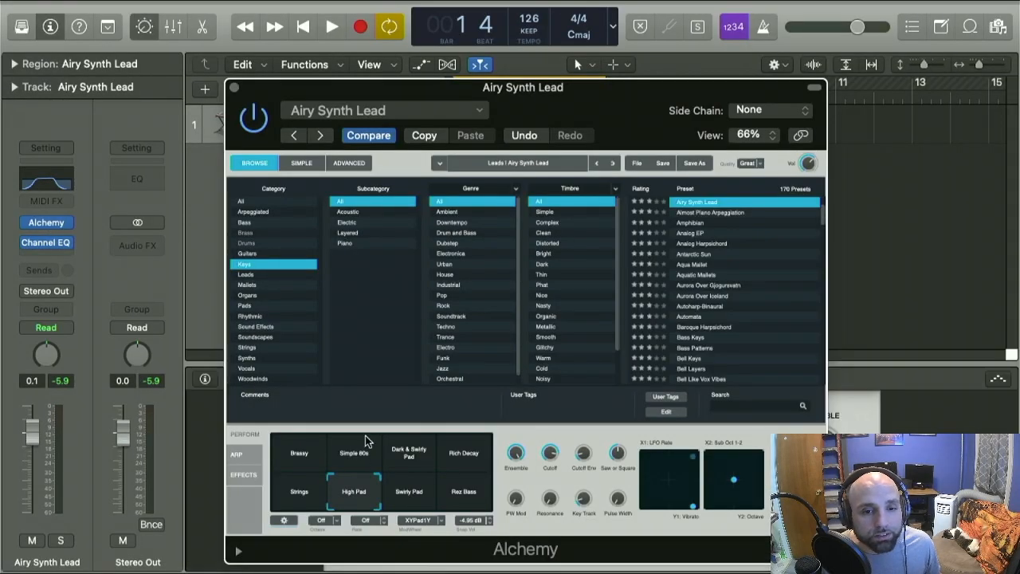
click(233, 87)
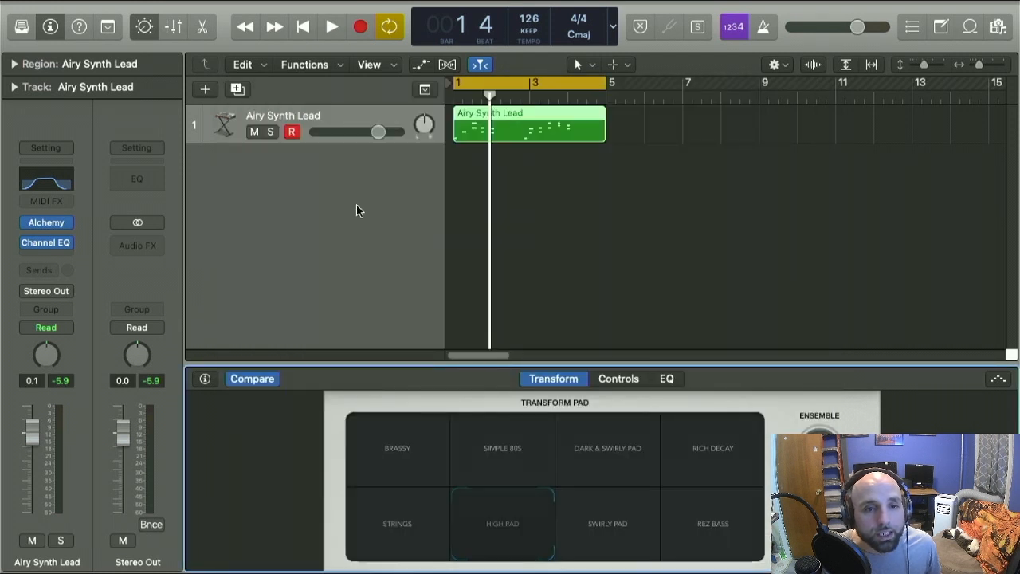
key(b)
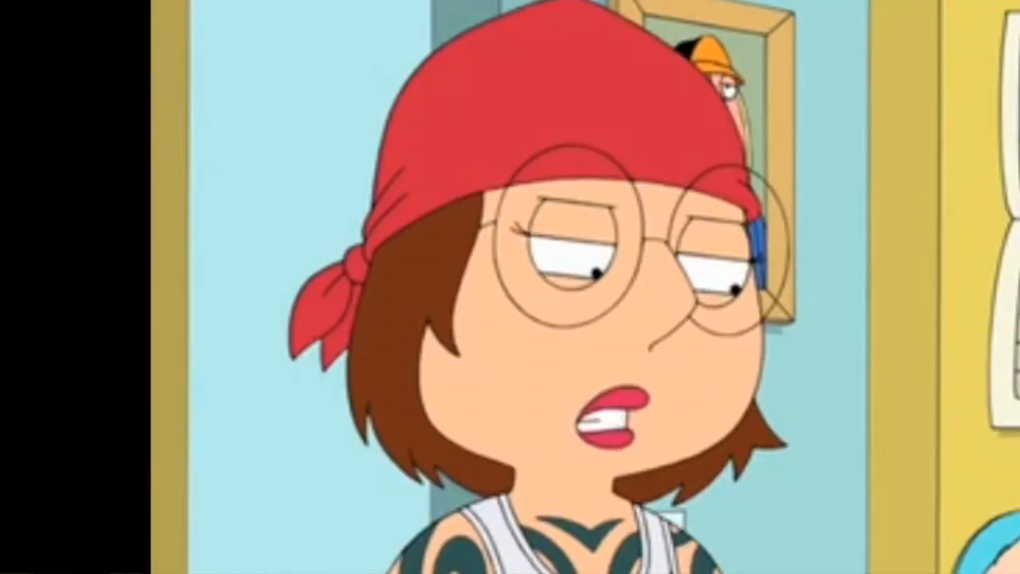
- Play back the Airy Synth Lead region and inspect the volume control in its Alchemy window, closing the window and stopping playback
key(space)
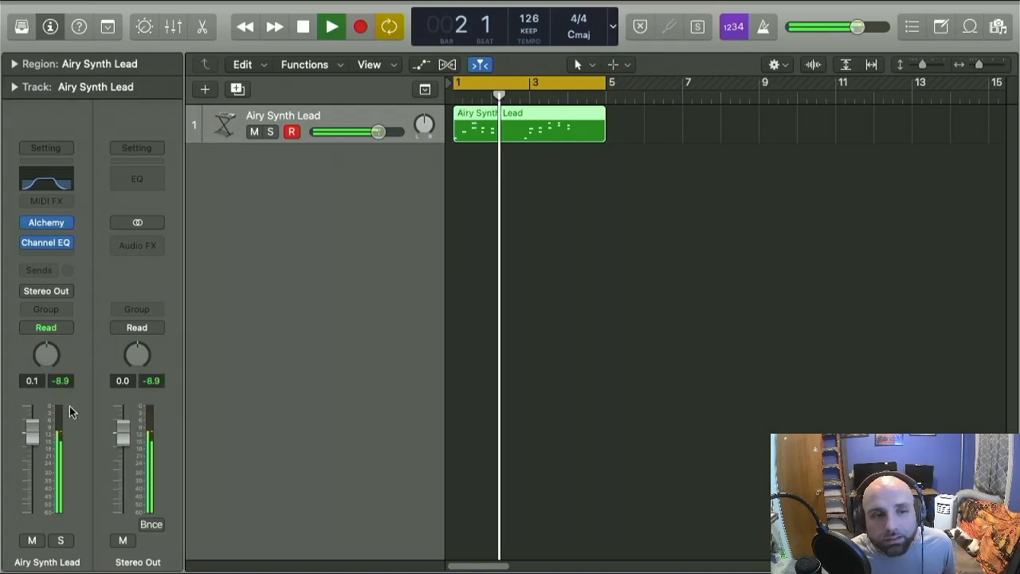
click(48, 224)
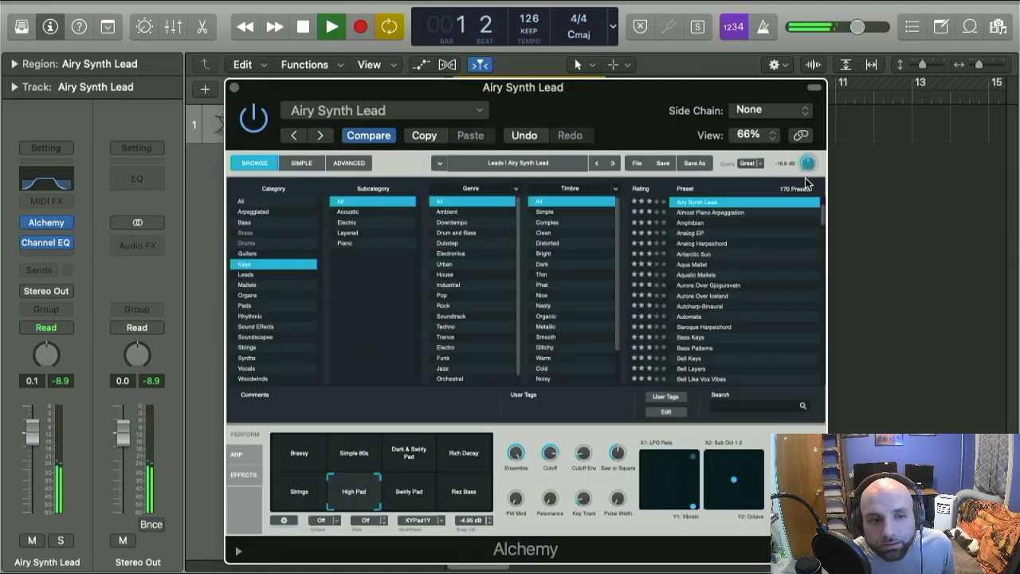
key(super+w)
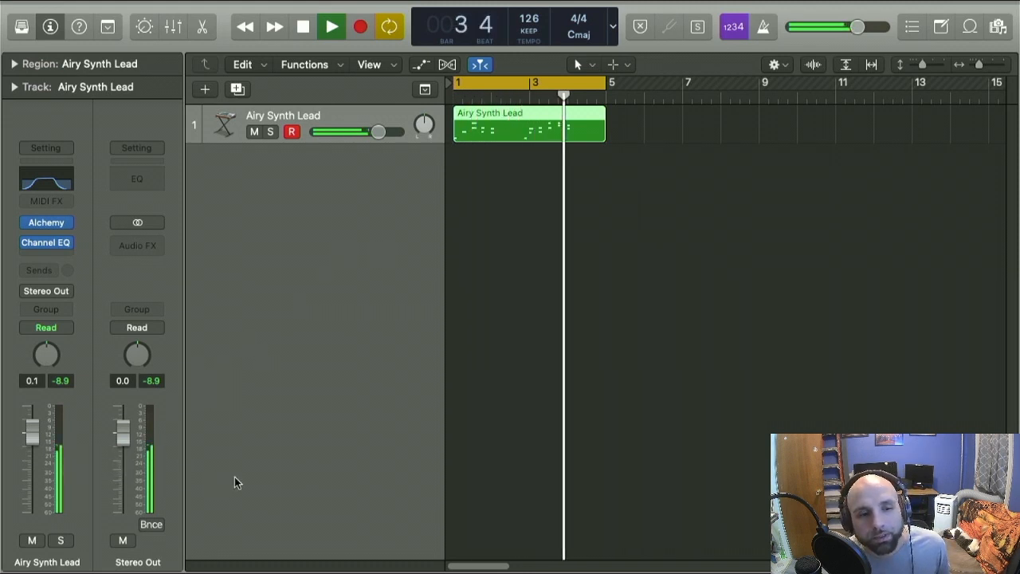
key(space)
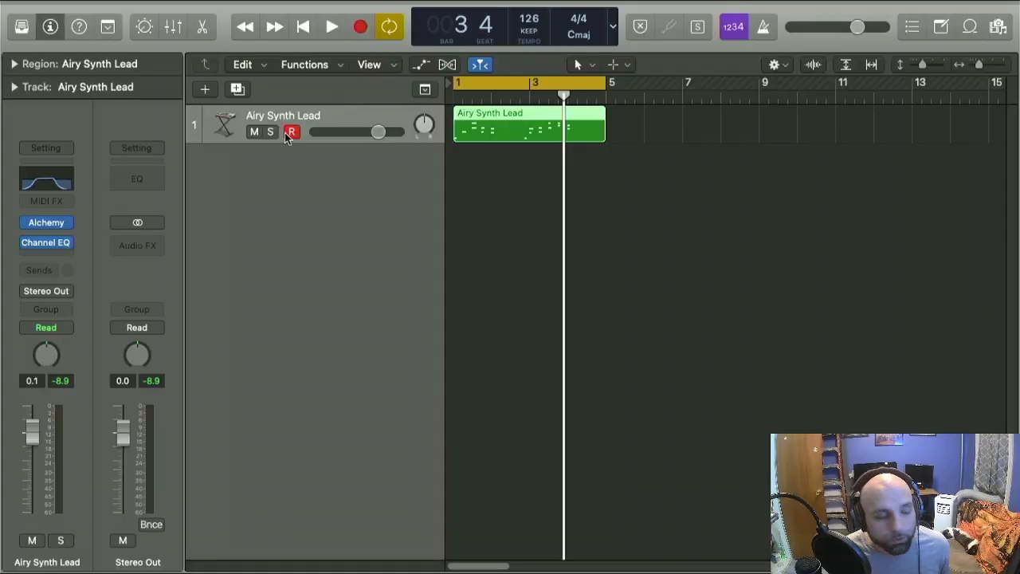
key(space)
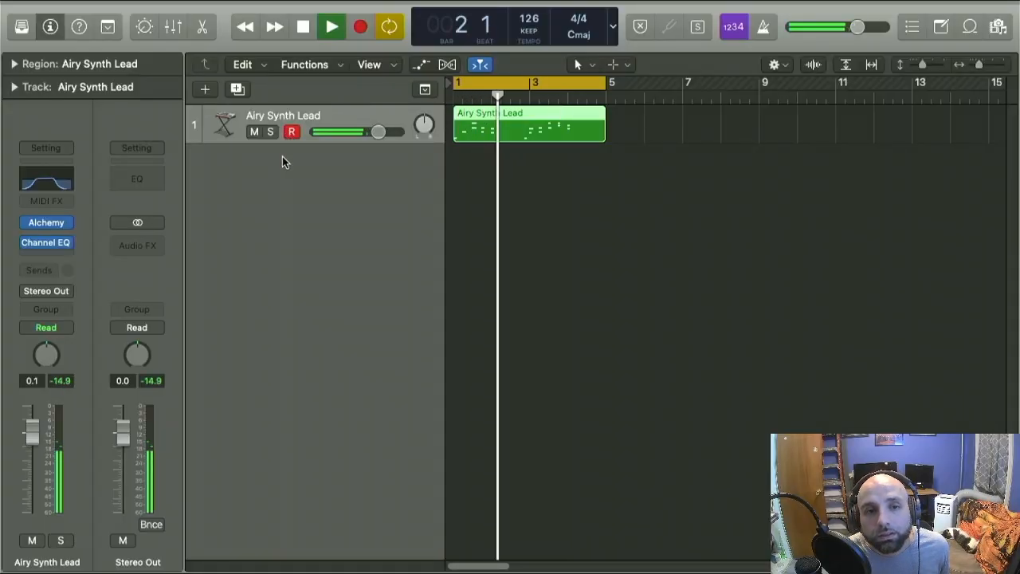
key(space)
- Add a new software instrument track below the lead and load the Steinway Grand Piano patch from the Library's Piano category
right_click(265, 159)
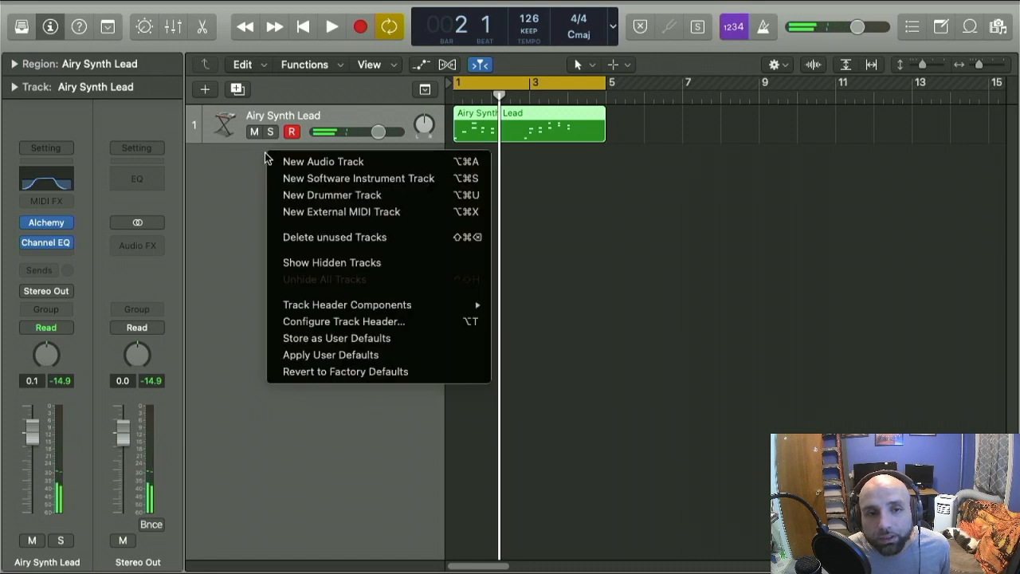
click(295, 180)
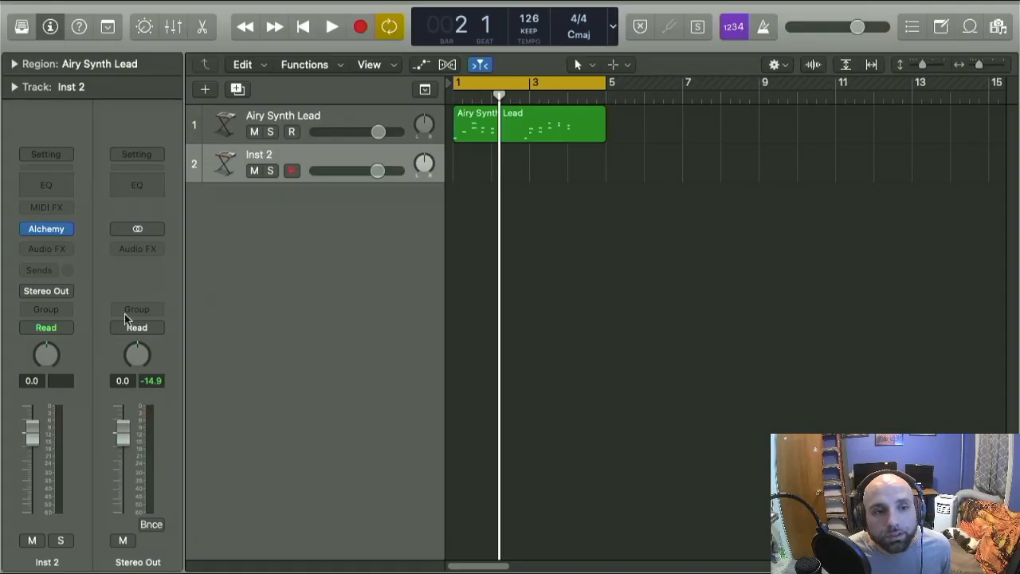
click(22, 30)
click(40, 351)
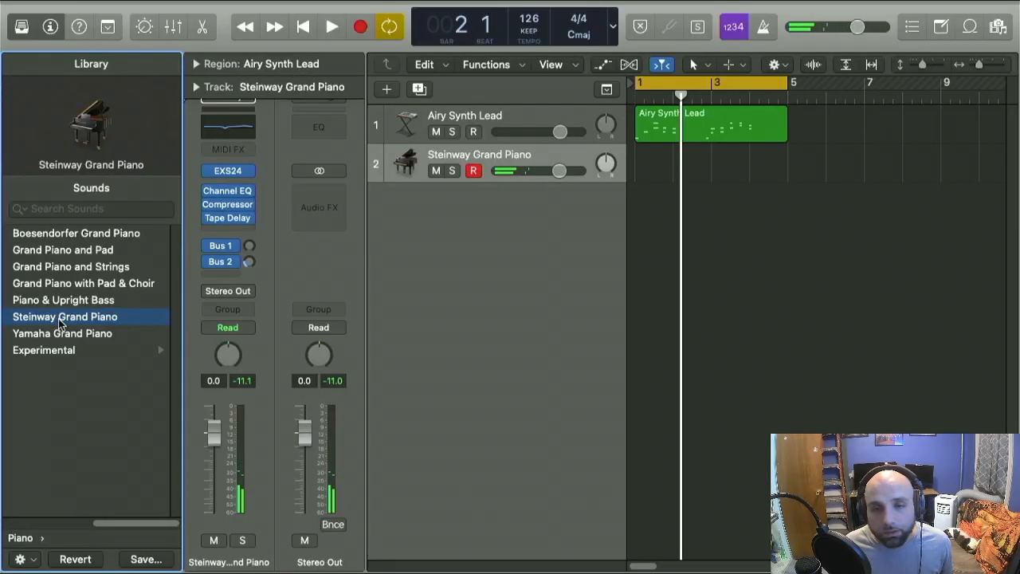
- Toggle Musical Typing on and off and record a piano part from bar 1 to bar 5 on the Steinway Grand Piano track
key(Return)
key(space)
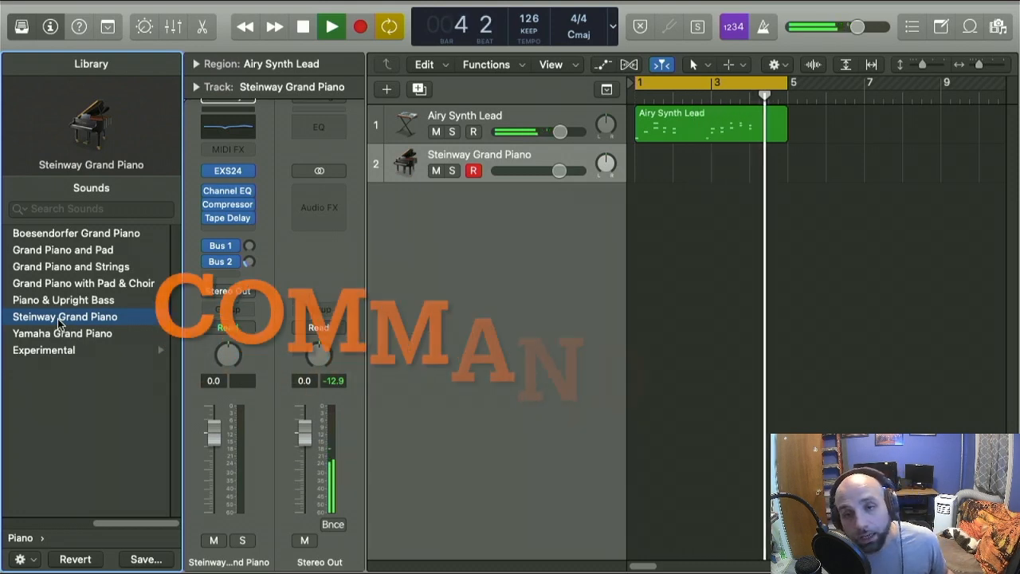
key(super+k)
key(super+k)
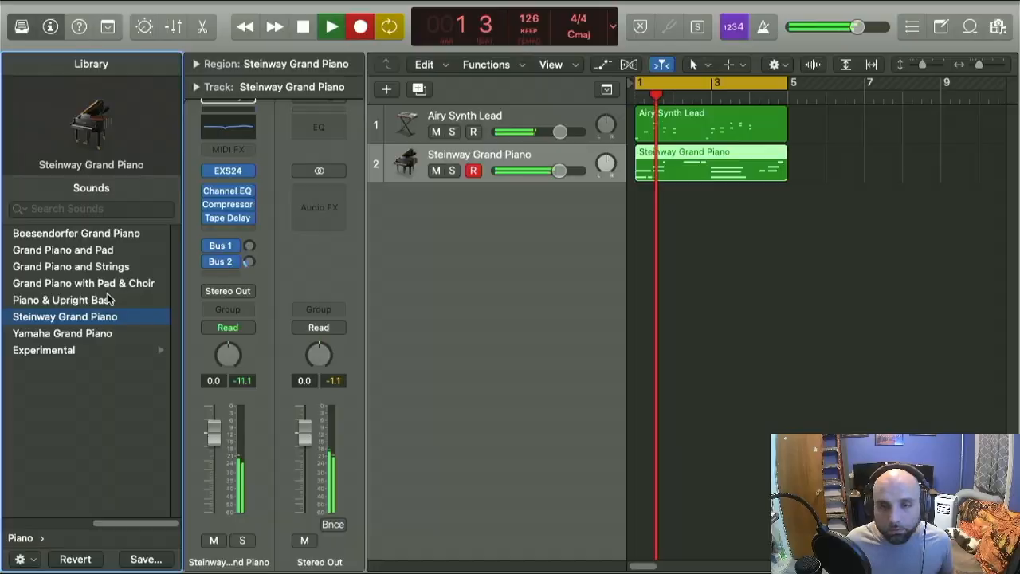
- Stop recording with the Steinway Grand Piano region open in the Piano Roll, and hide the Library
double_click(716, 174)
key(space)
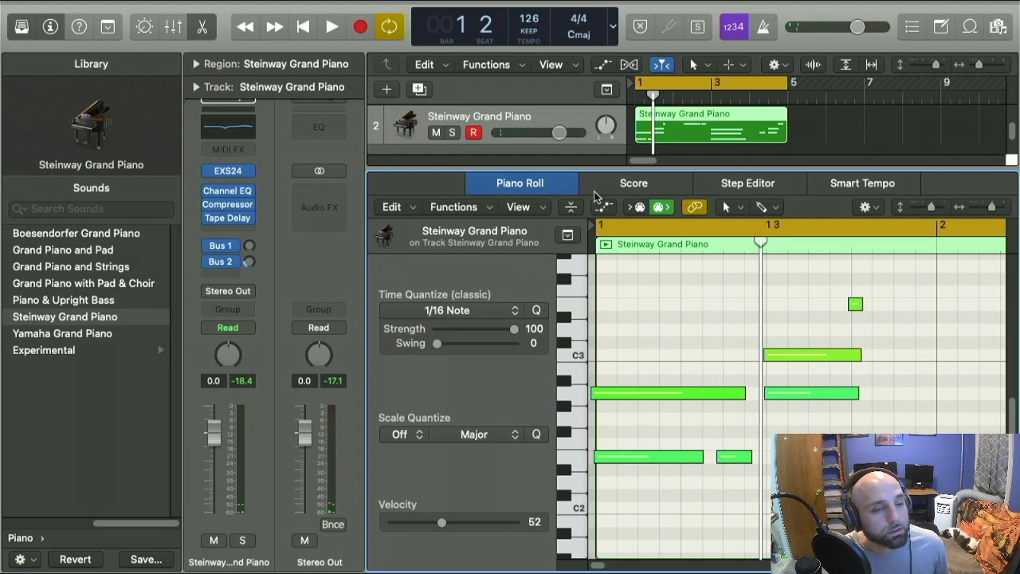
key(y)
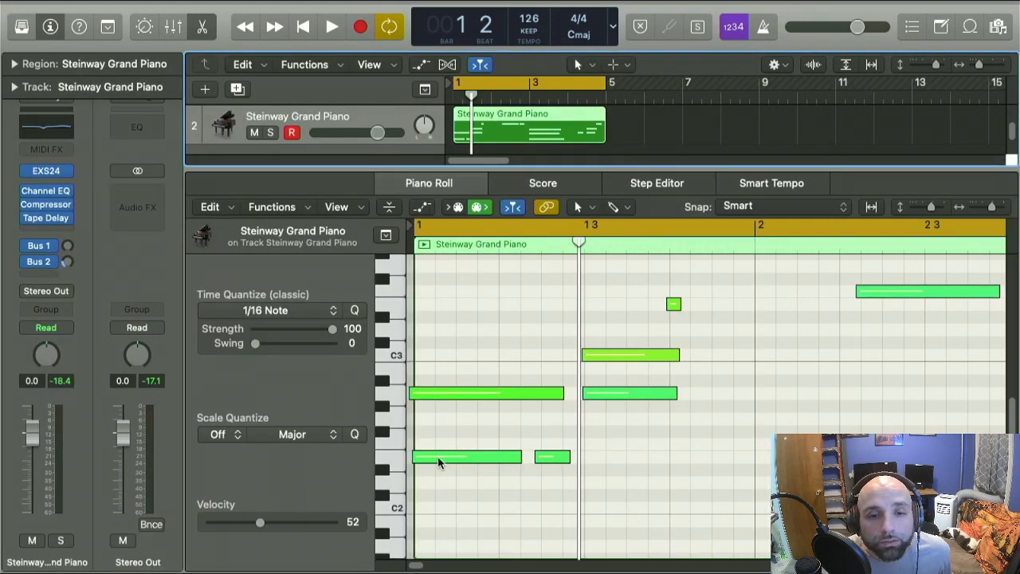
- Play back the start of the piano region several times to check the timing of the first two notes
key(space)
key(space)
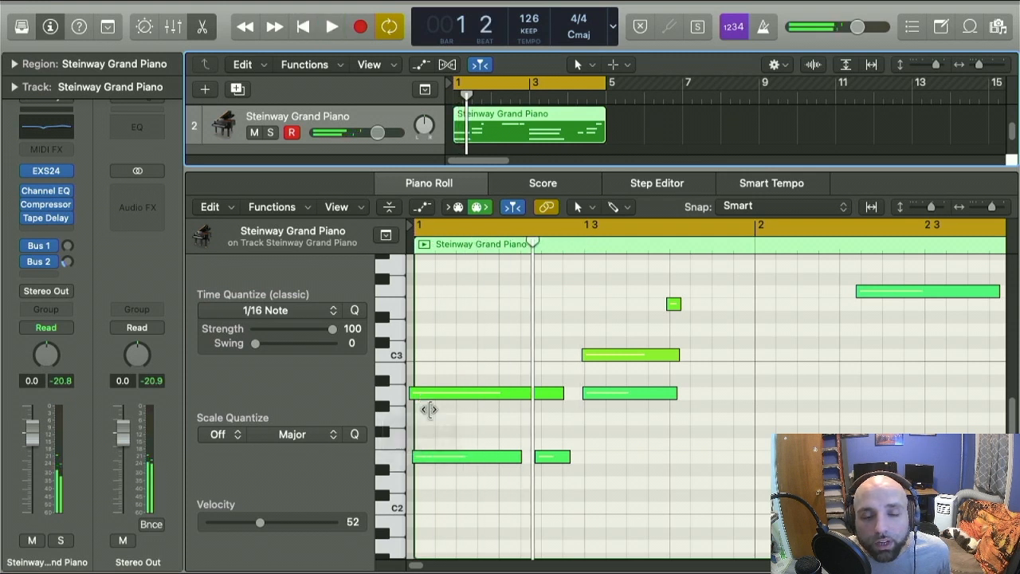
key(space)
key(space)
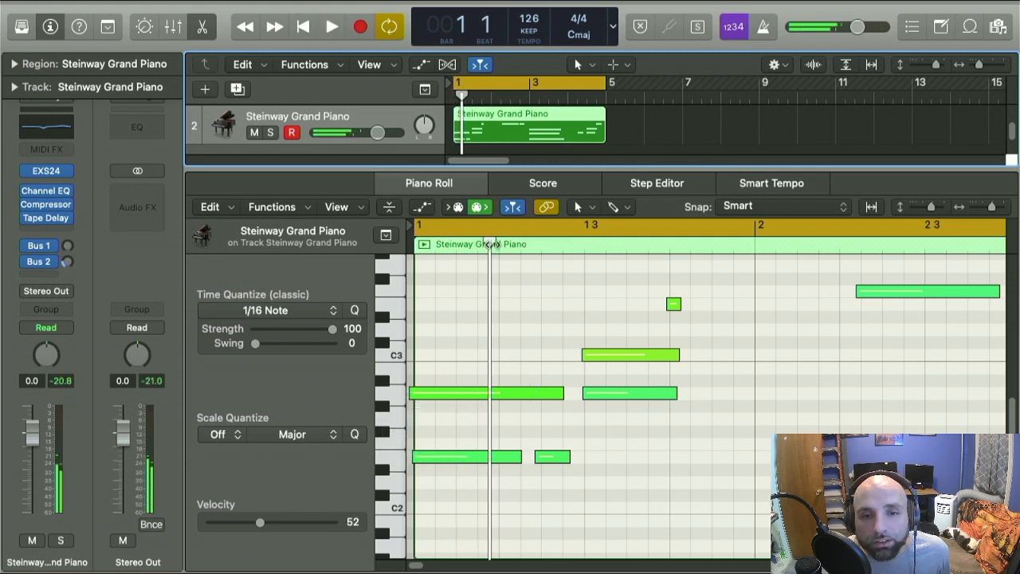
click(494, 240)
key(space)
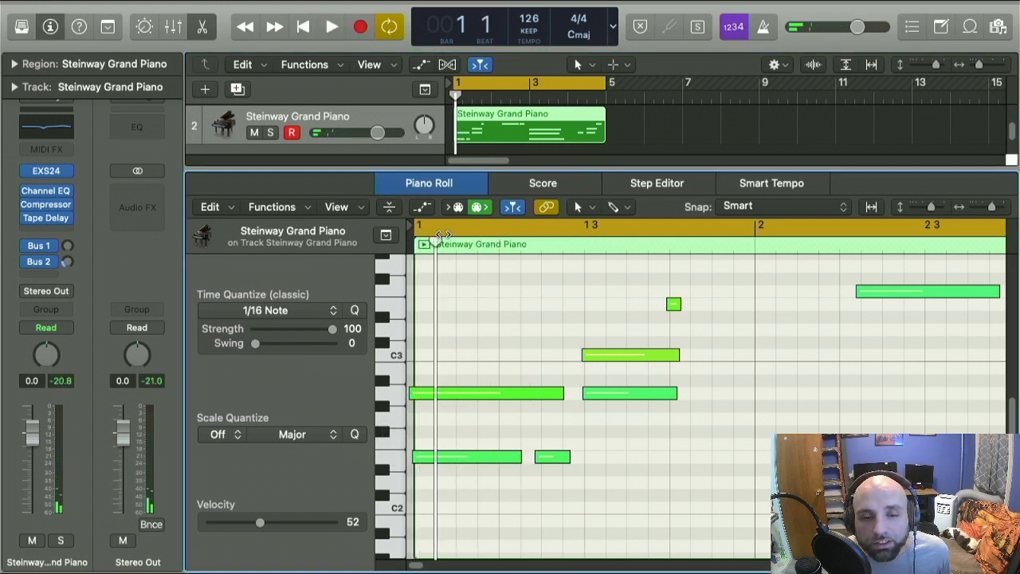
key(space)
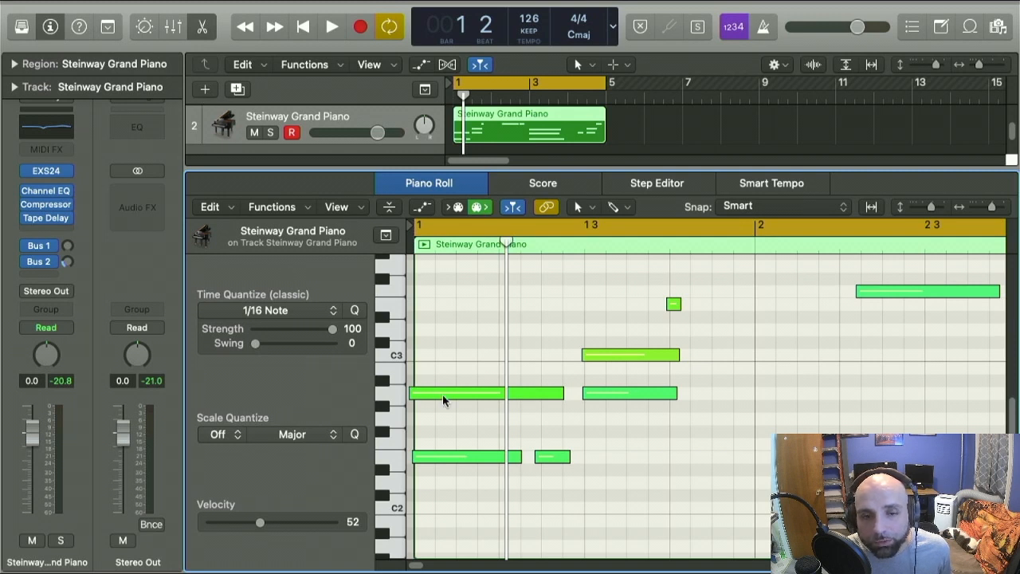
- Shift the first two piano notes slightly later so they start within bar 1, play back the result, and close the Piano Roll
drag(433, 505, 479, 355)
drag(449, 391, 458, 397)
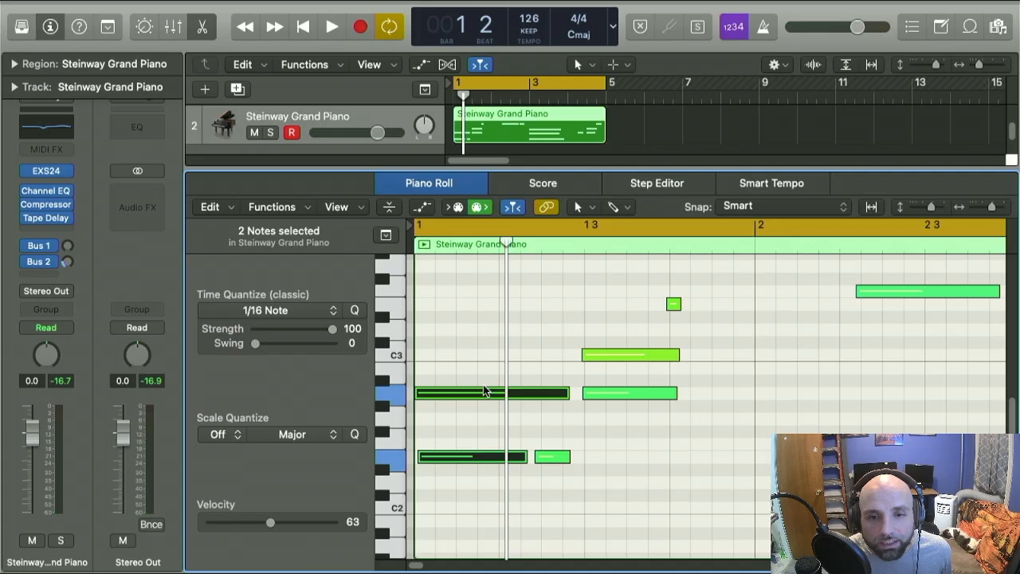
key(space)
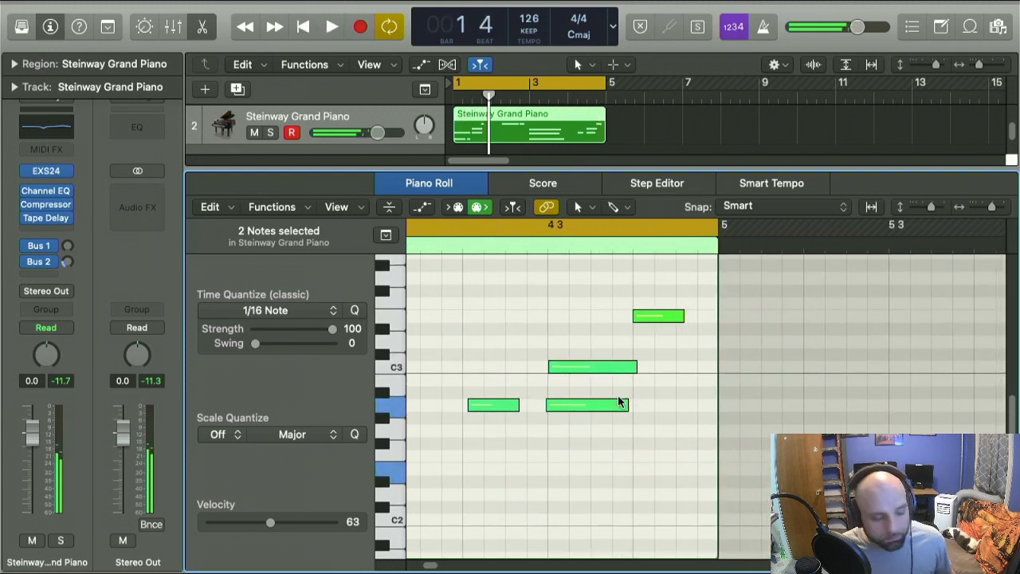
key(e)
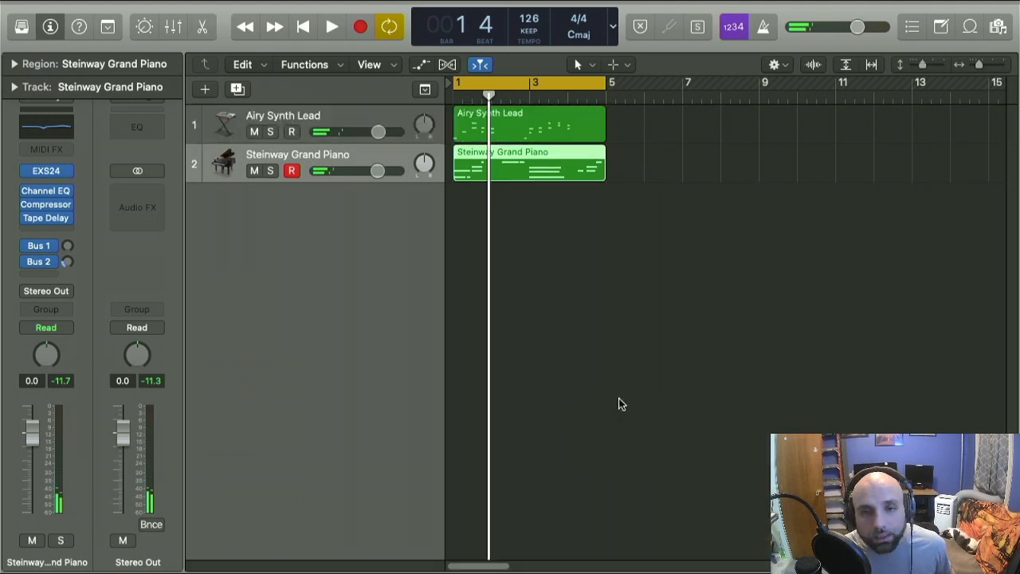
- Play the loop, open the Steinway Grand Piano's Channel EQ and enable its low cut at 140 Hz
key(space)
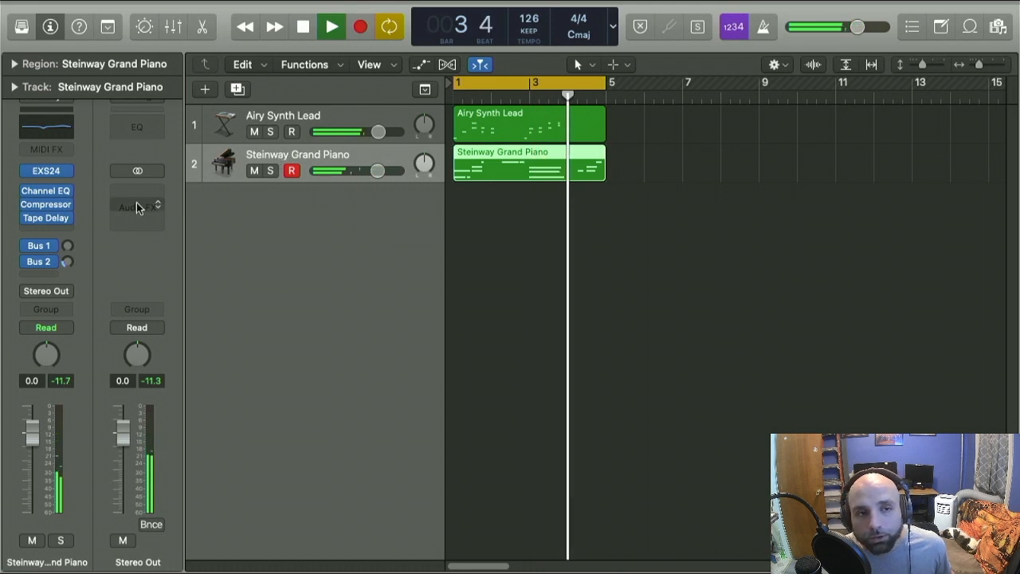
click(59, 132)
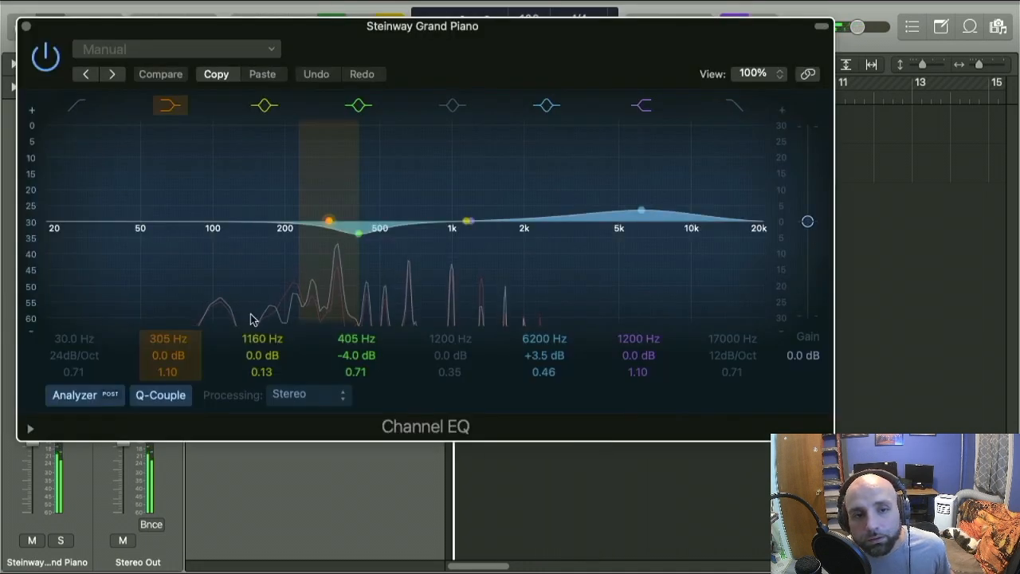
click(90, 232)
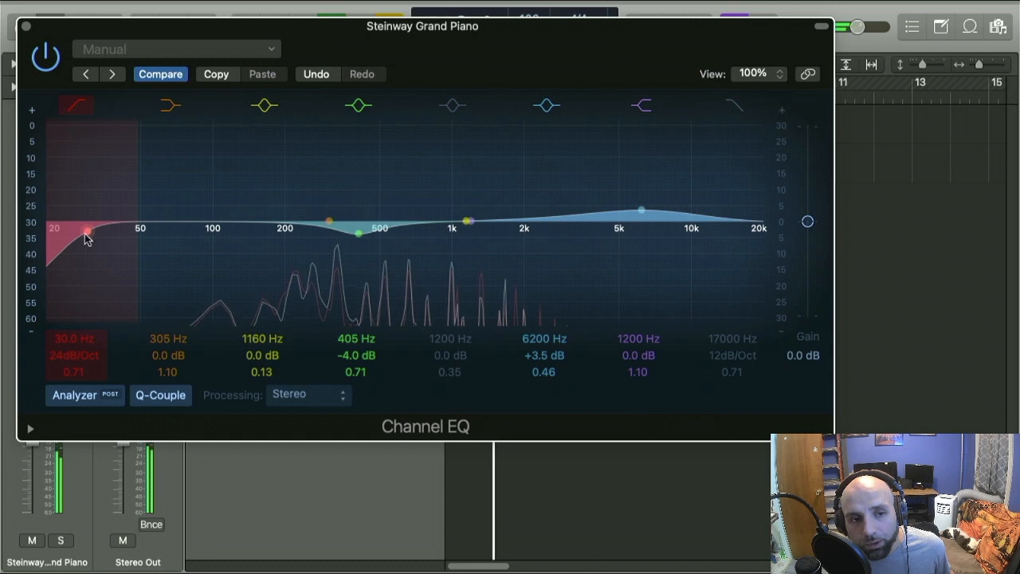
drag(91, 233, 262, 233)
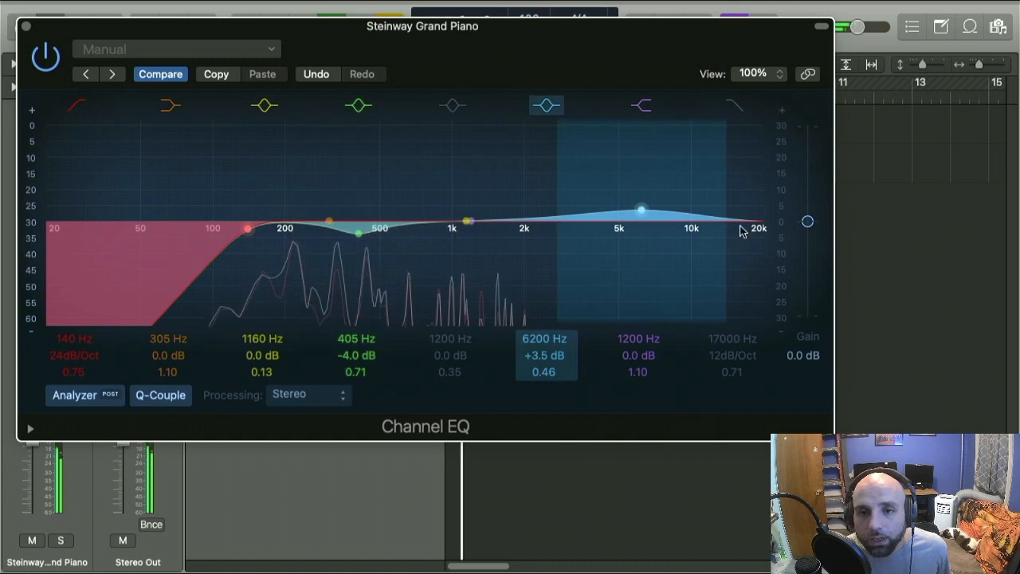
- Enable the piano EQ's high cut, lower its frequency to 1420 Hz, and close the Channel EQ
click(735, 105)
drag(759, 223, 477, 229)
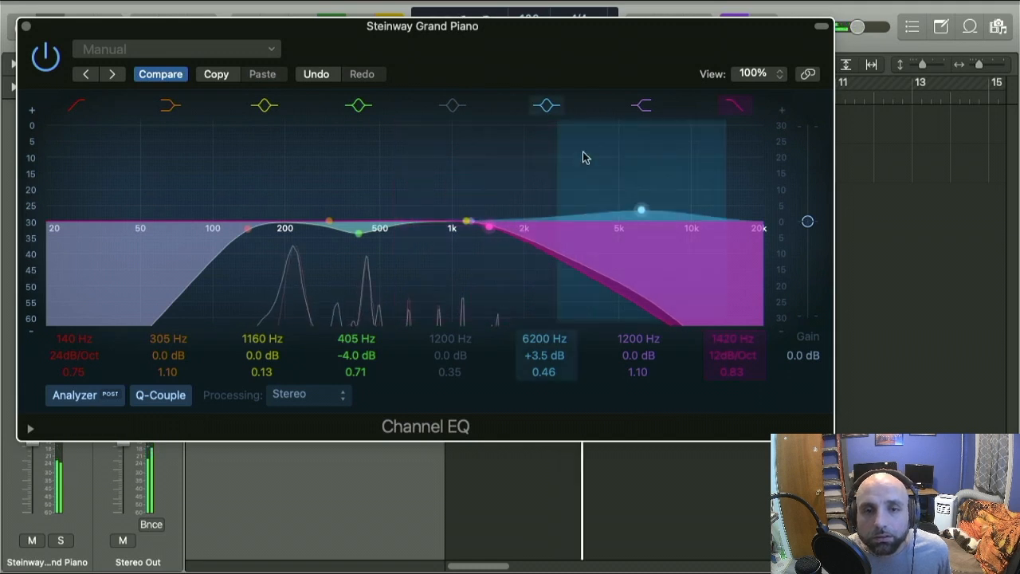
click(25, 26)
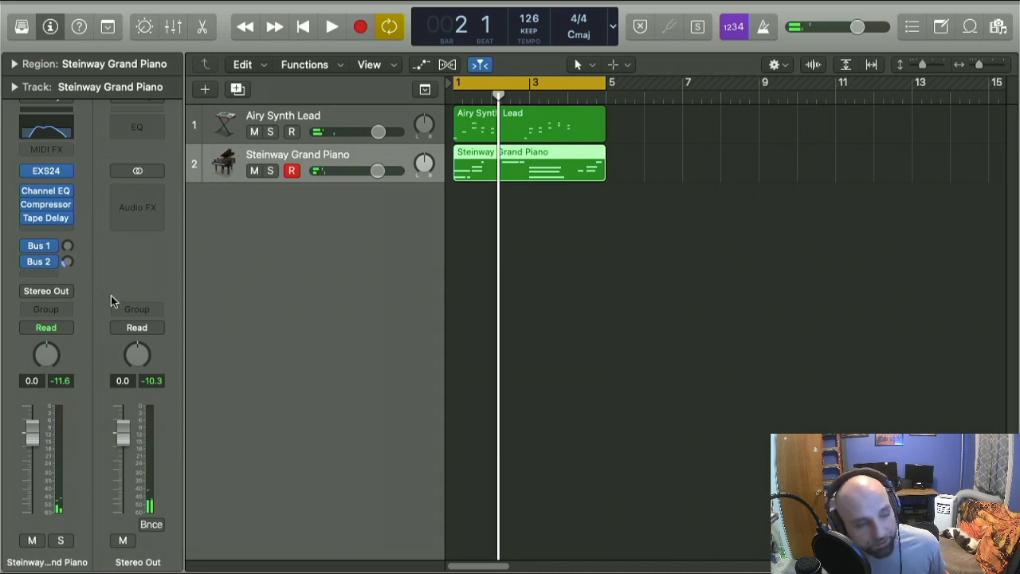
- Show the Mixer beneath an enlarged track area and lower the Steinway Grand Piano's volume to -3.8 dB
key(x)
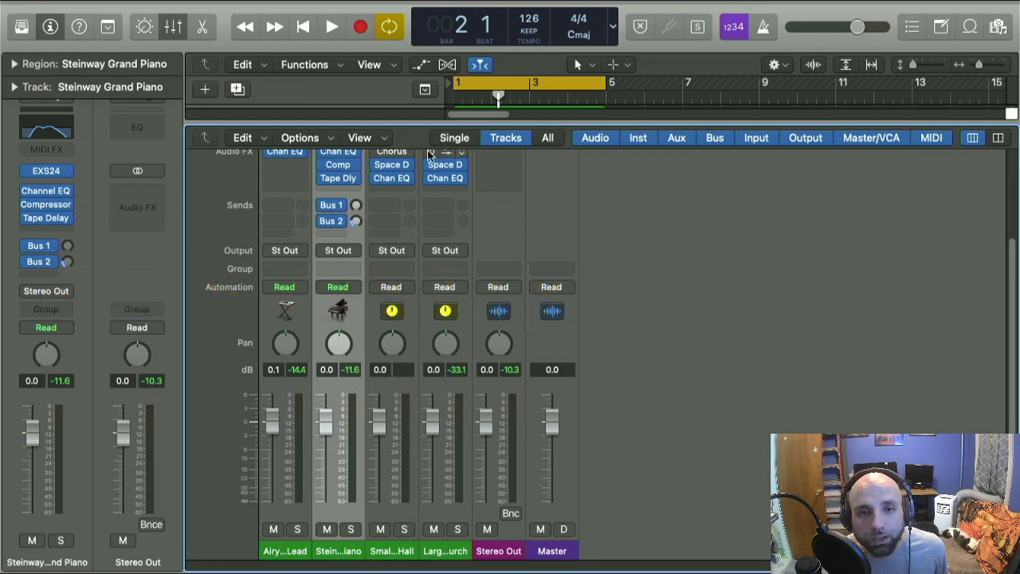
drag(427, 122, 439, 269)
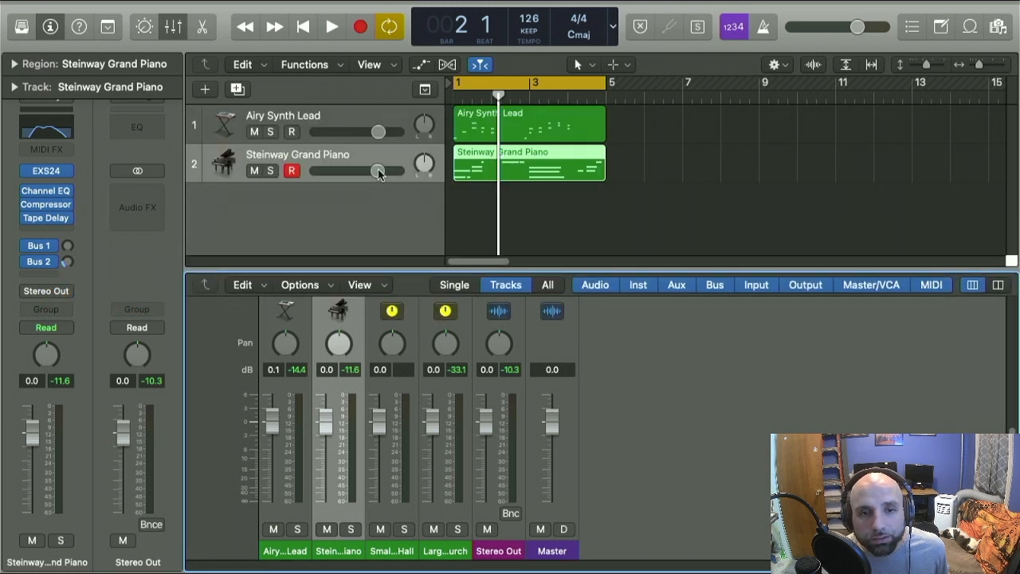
drag(377, 171, 359, 171)
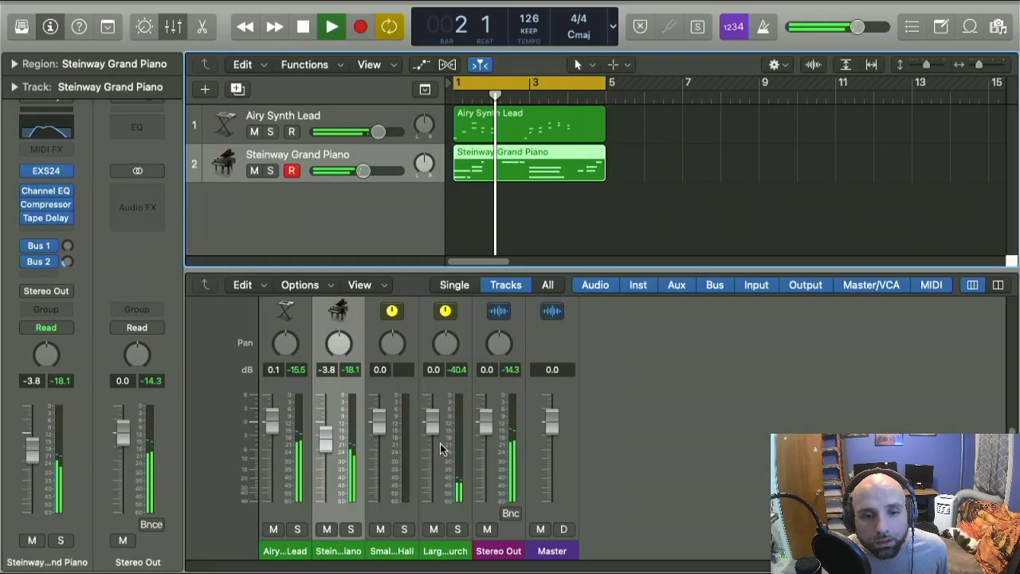
- Solo the Large Hall reverb aux to audition the piano's Bus 2 send, clear the solo, and set the send to -7.3 dB
click(457, 530)
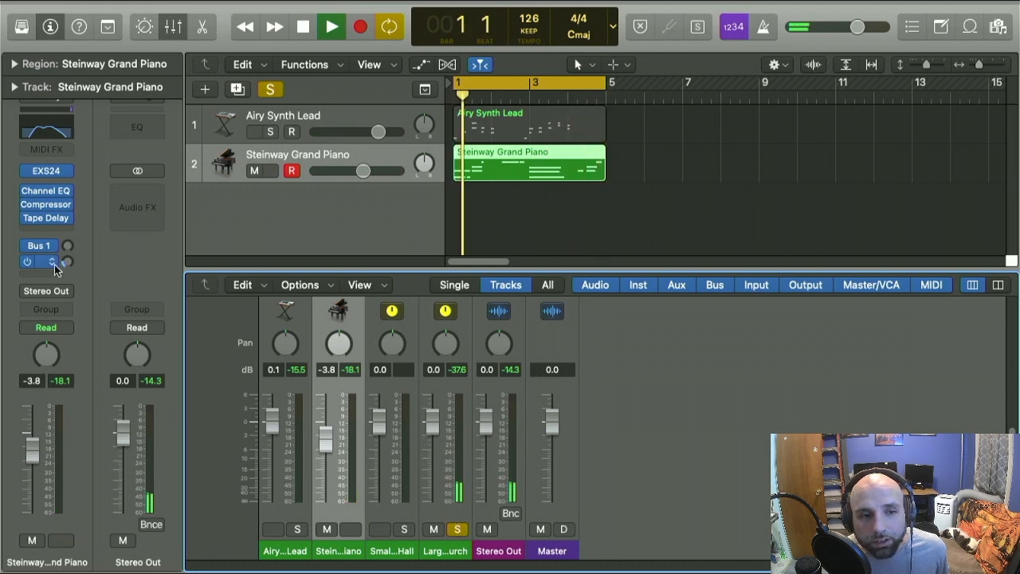
click(66, 263)
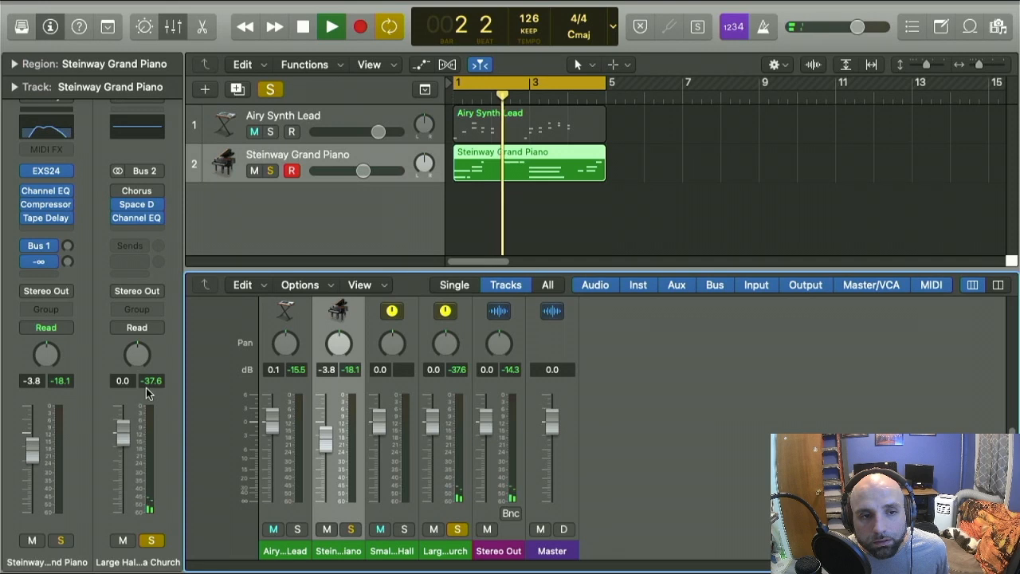
drag(100, 248, 102, 134)
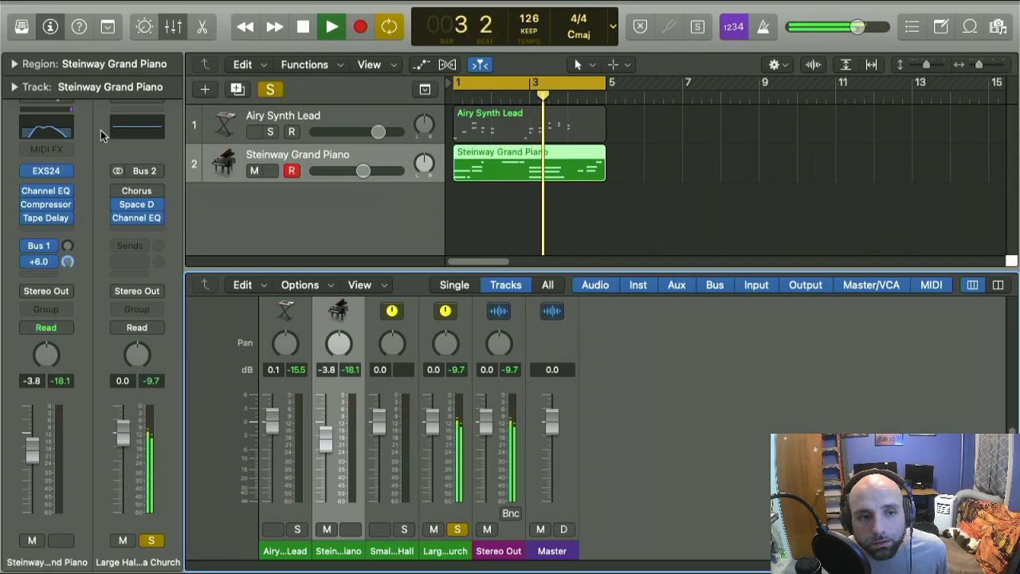
drag(108, 204, 127, 311)
key(s)
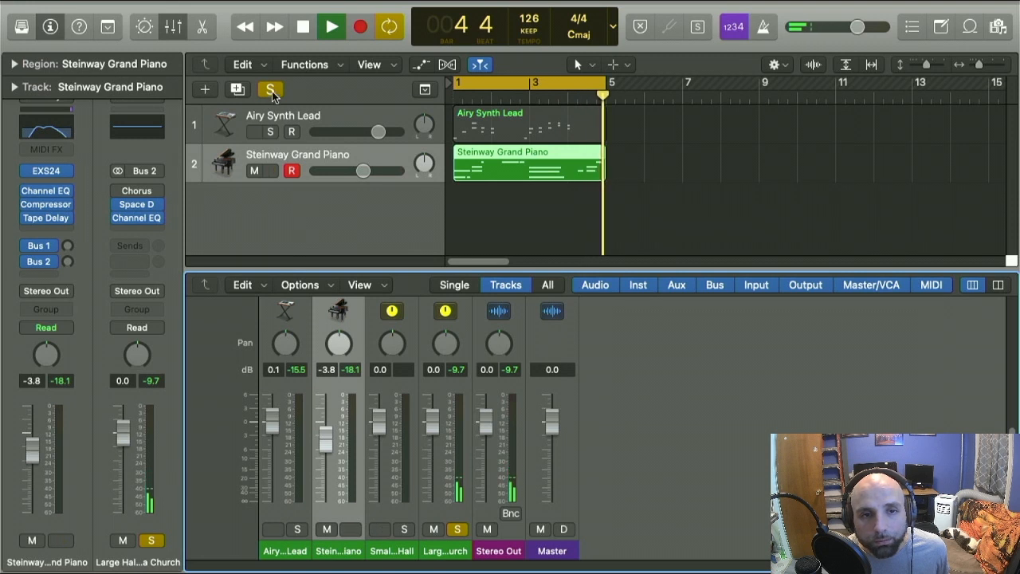
click(272, 91)
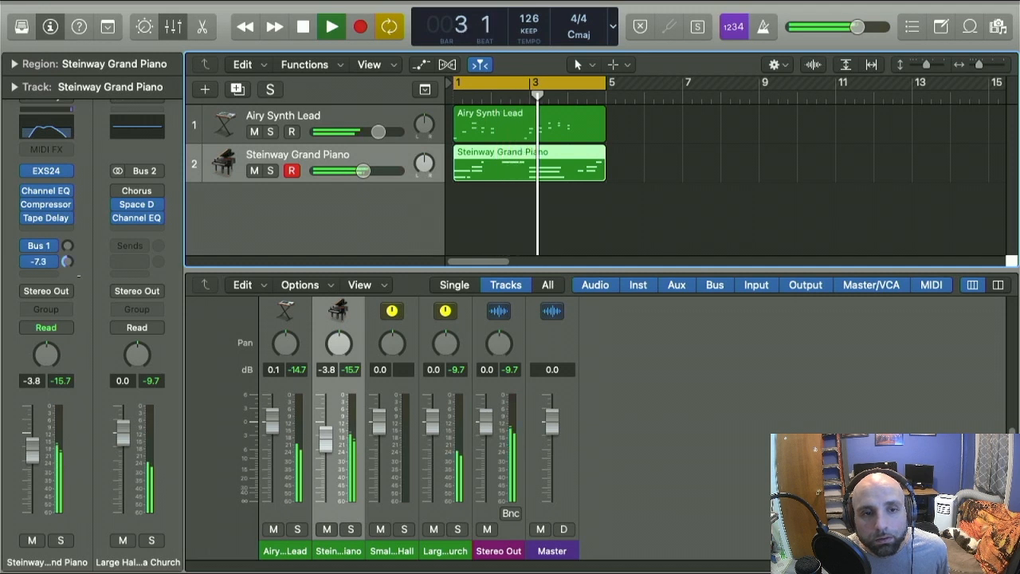
- Stop playback, hide the Mixer, and add a new software instrument track below the Steinway Grand Piano
key(space)
key(x)
right_click(275, 191)
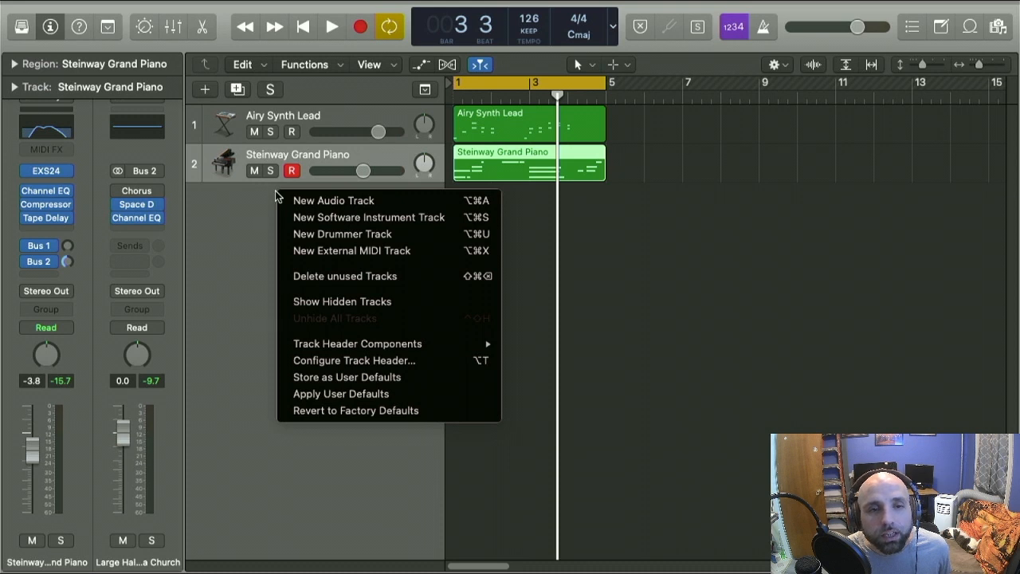
click(341, 219)
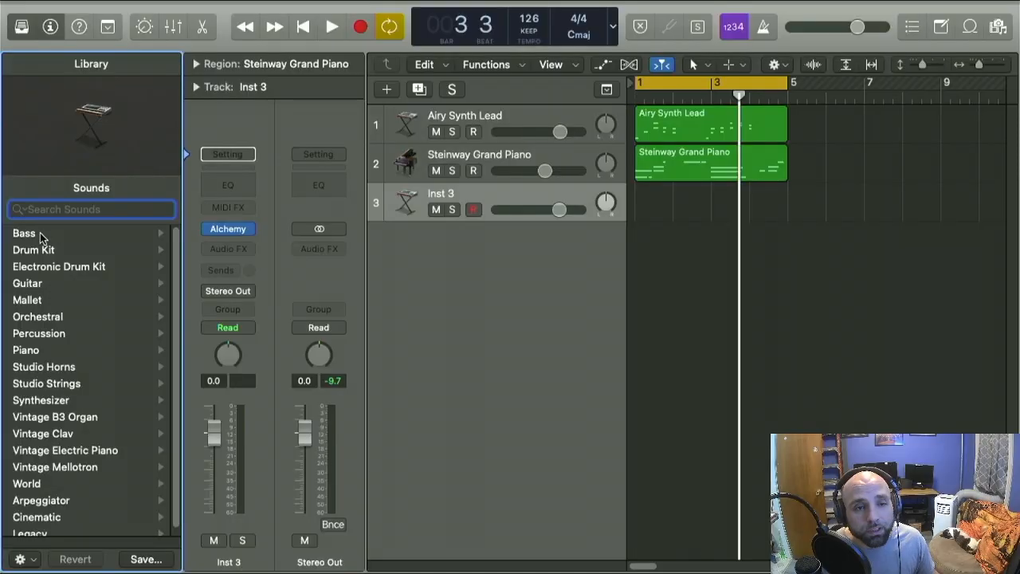
click(40, 233)
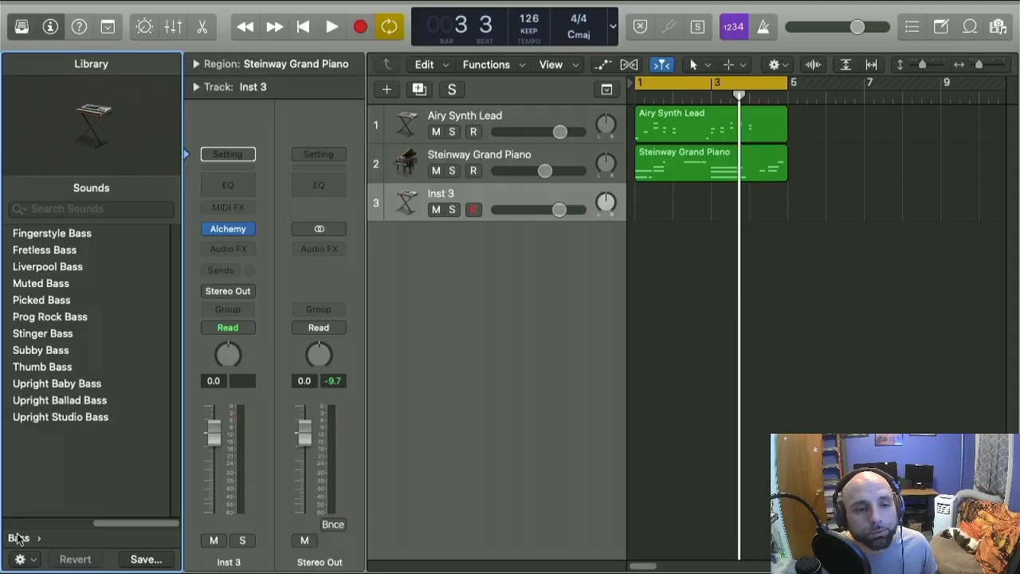
click(19, 539)
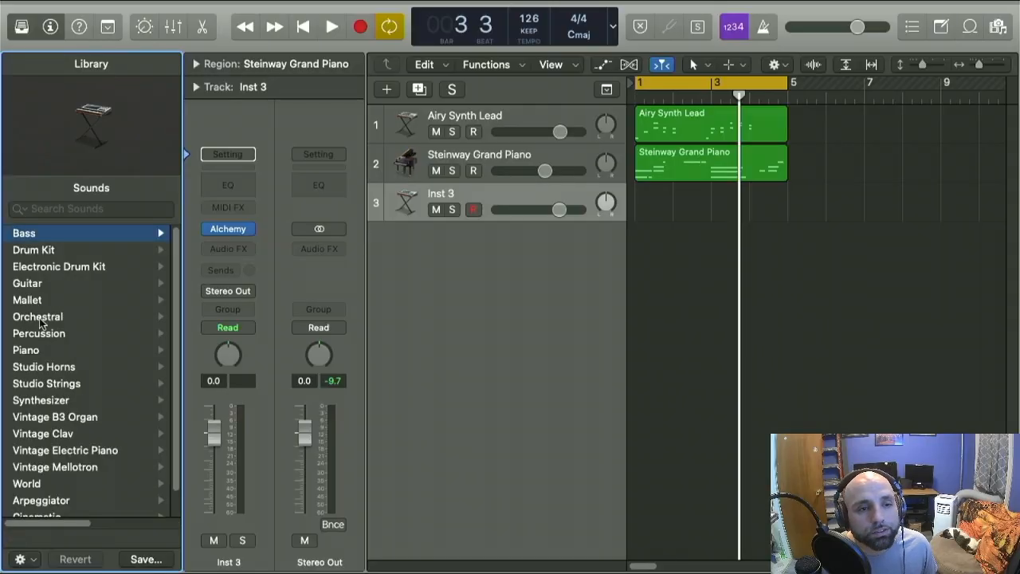
scroll(41, 412, down, 2)
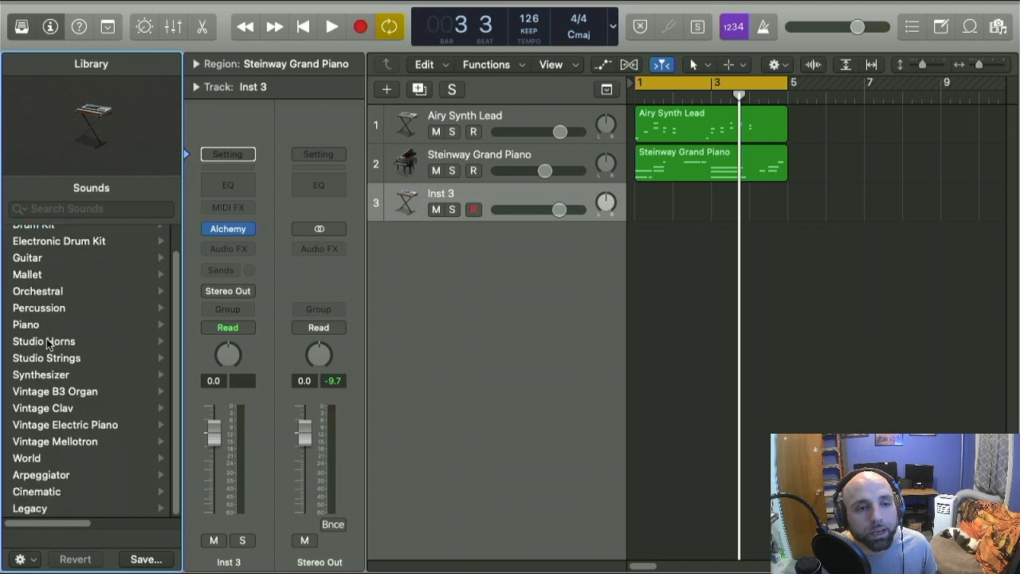
scroll(47, 339, up, 2)
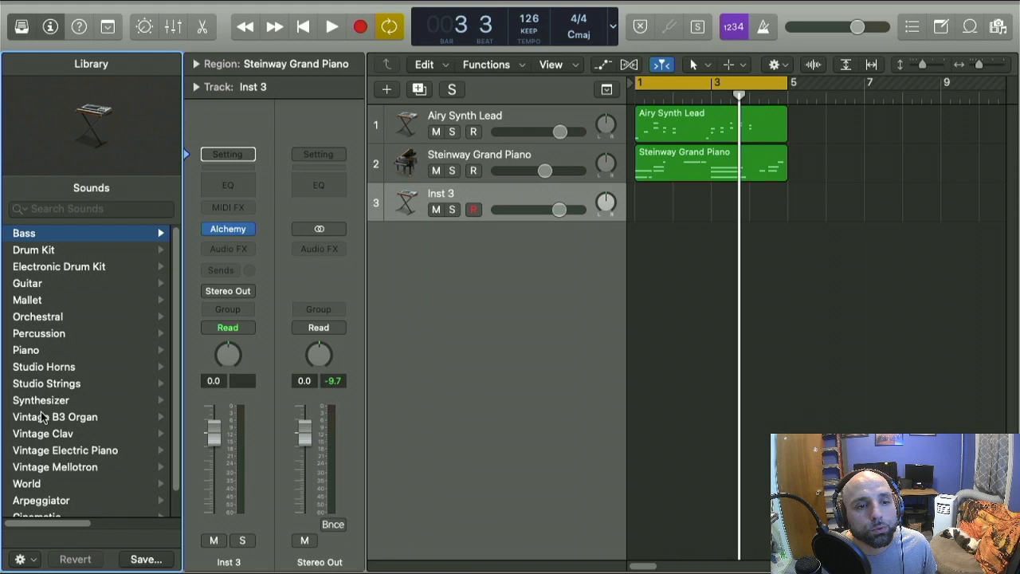
click(249, 231)
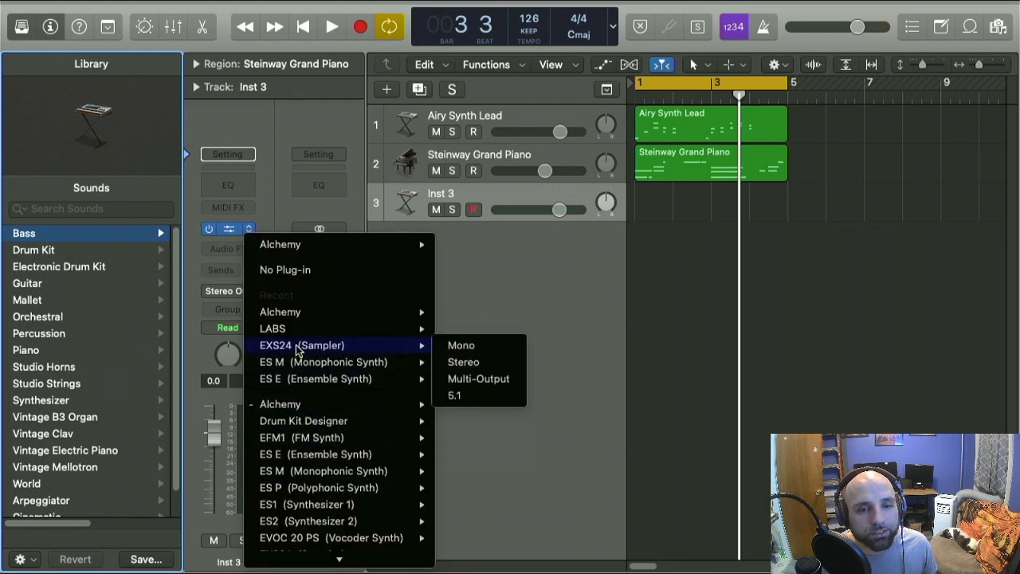
click(54, 403)
- Load the Trap Bass patch from the Library's Synthesizer > Bass category onto the new instrument track
click(54, 402)
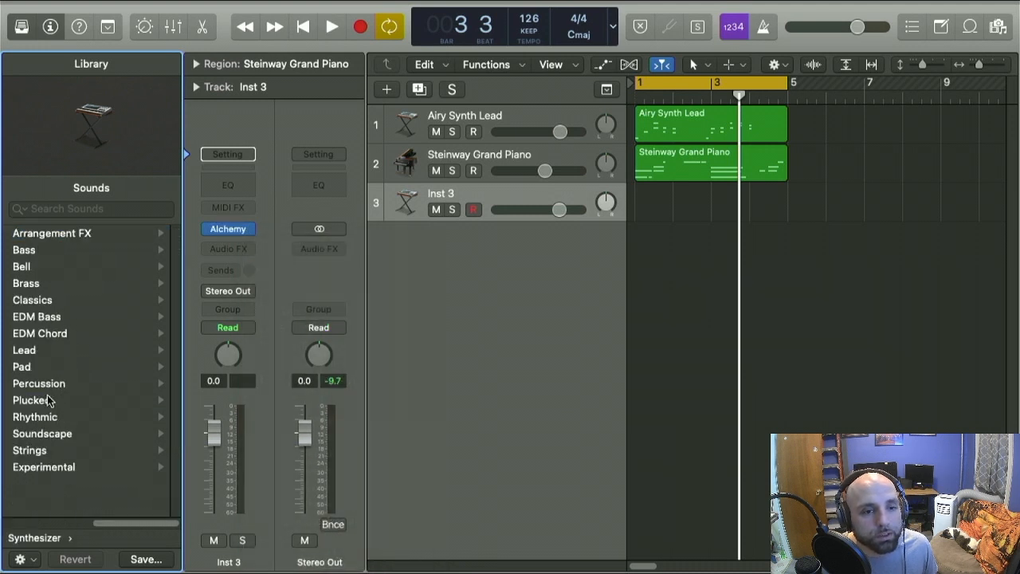
click(35, 252)
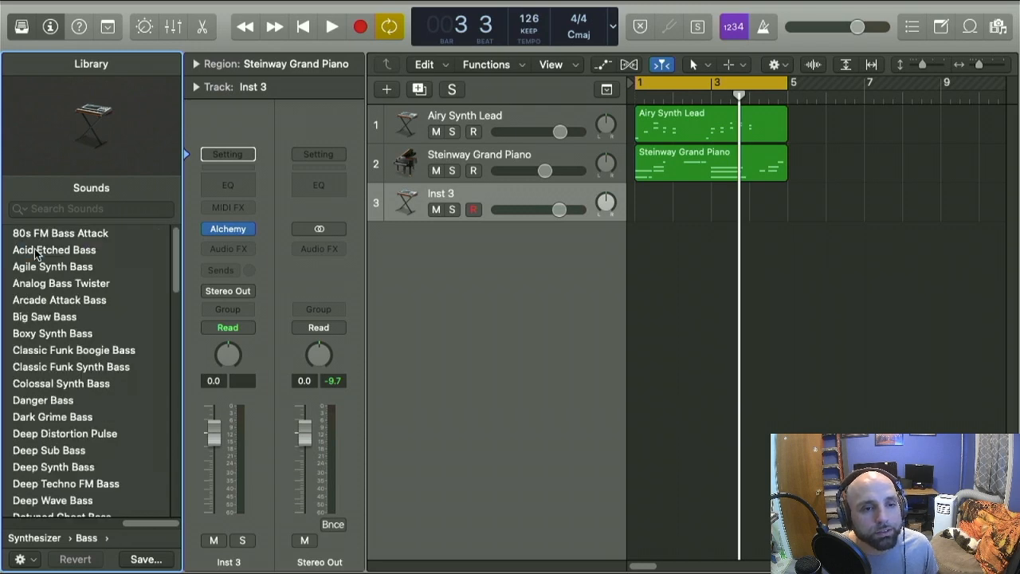
scroll(55, 267, down, 15)
scroll(69, 344, up, 15)
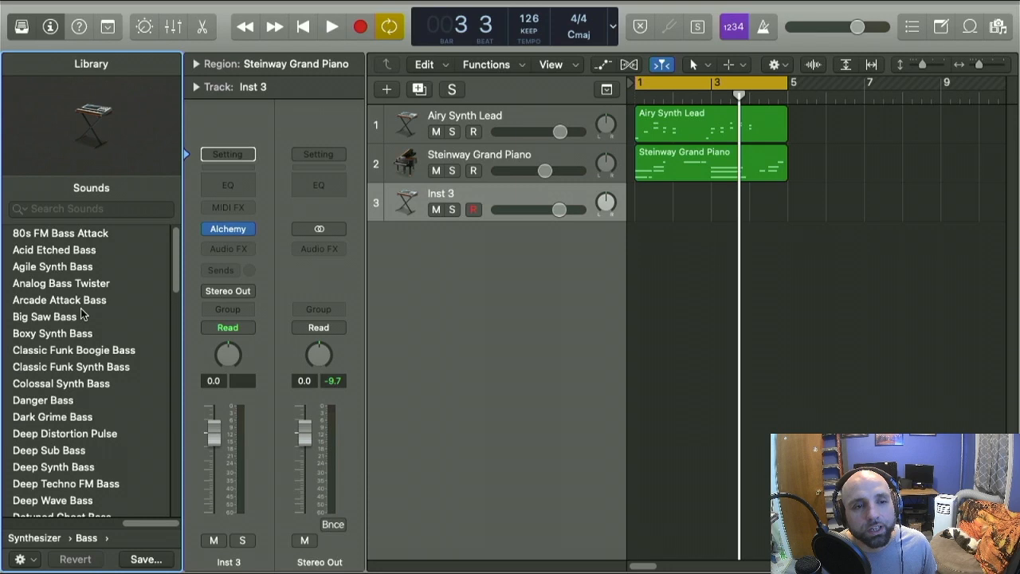
scroll(84, 283, down, 12)
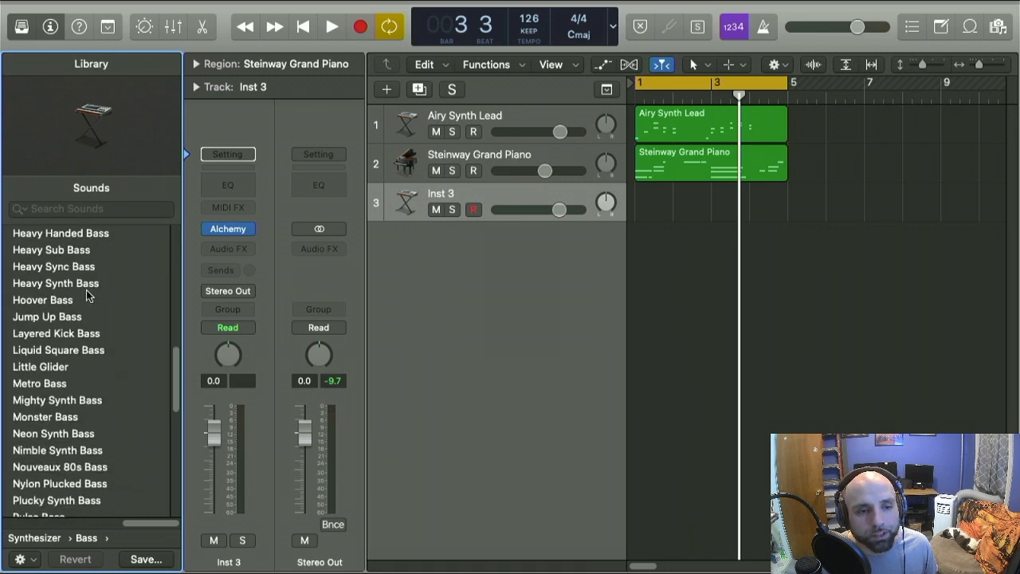
scroll(88, 296, down, 3)
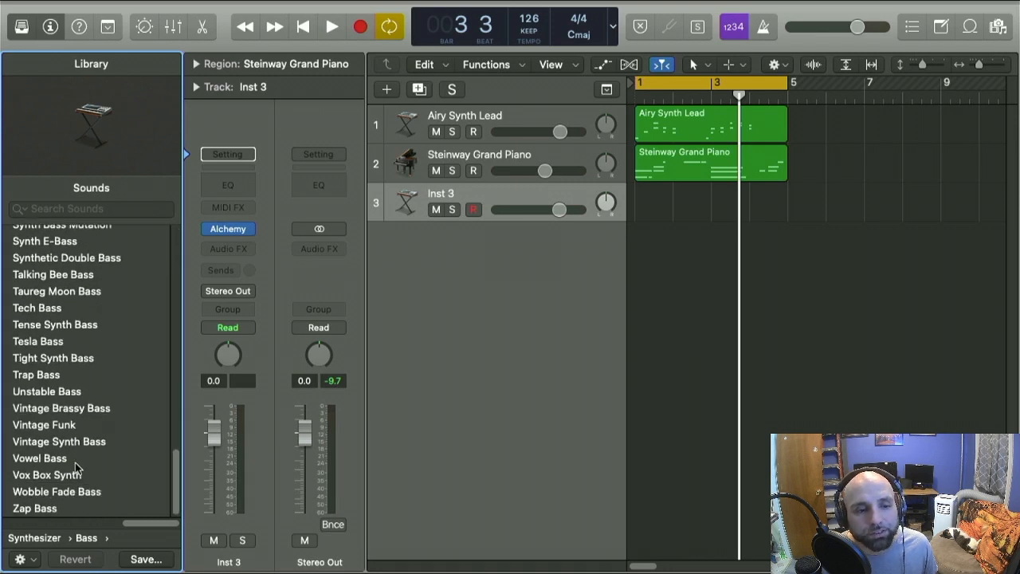
click(45, 376)
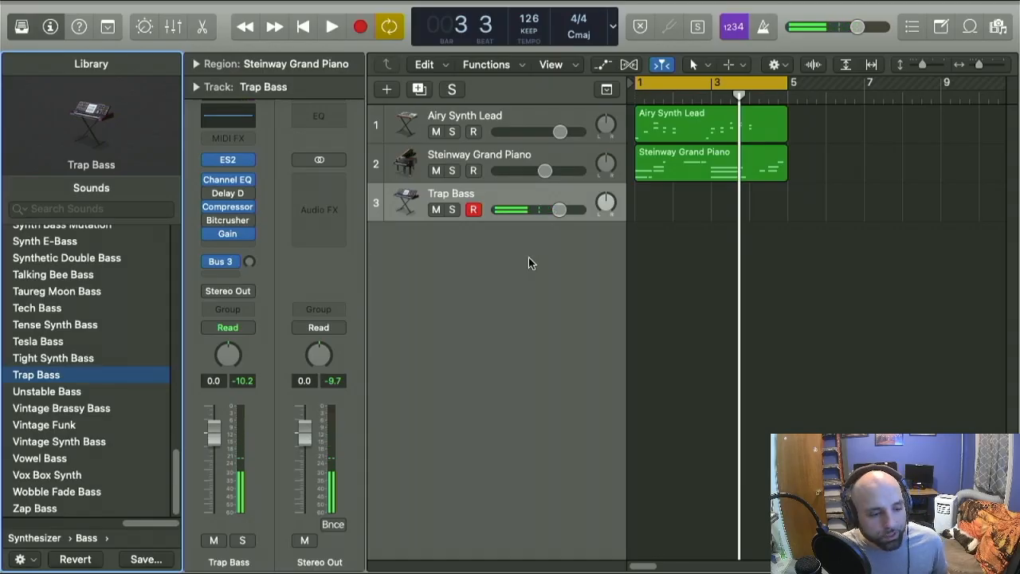
- Record a Trap Bass part from bar 1 to bar 5, open it in the Piano Roll, and play back its start
key(r)
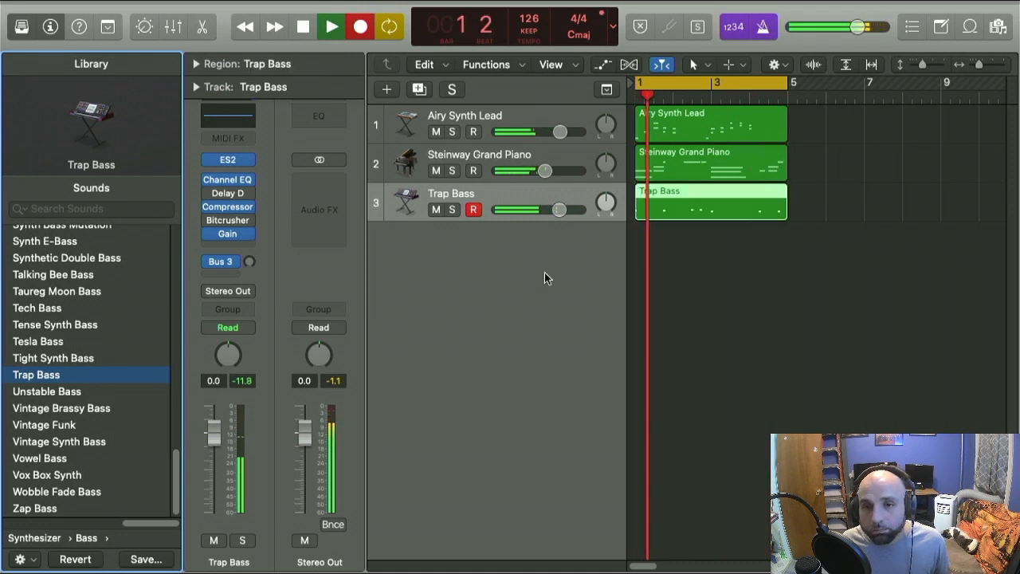
key(space)
key(p)
click(627, 433)
key(space)
key(space)
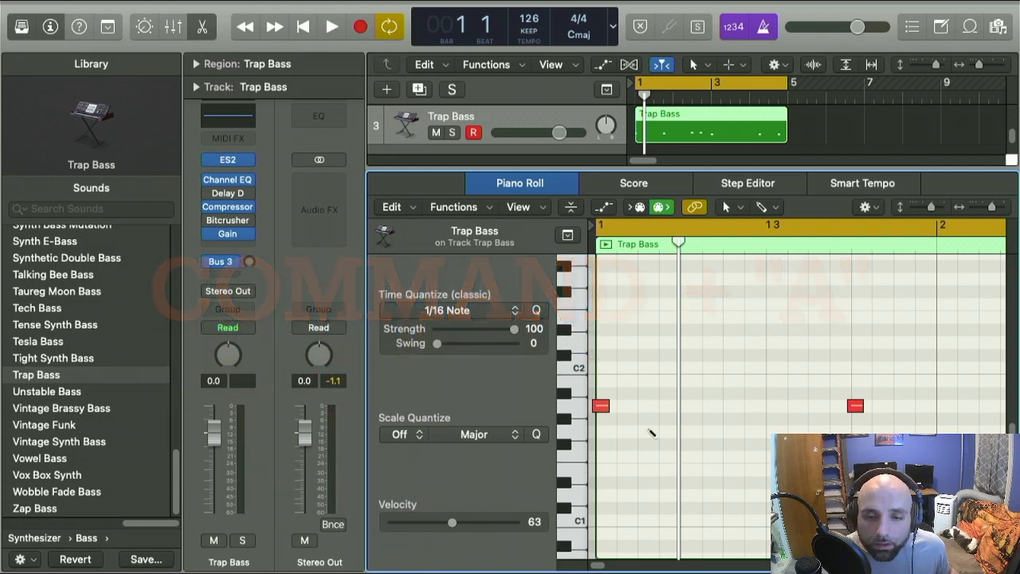
- Quantize all the Trap Bass notes to 1/16 Note, play back the result, and close the Piano Roll
key(super+a)
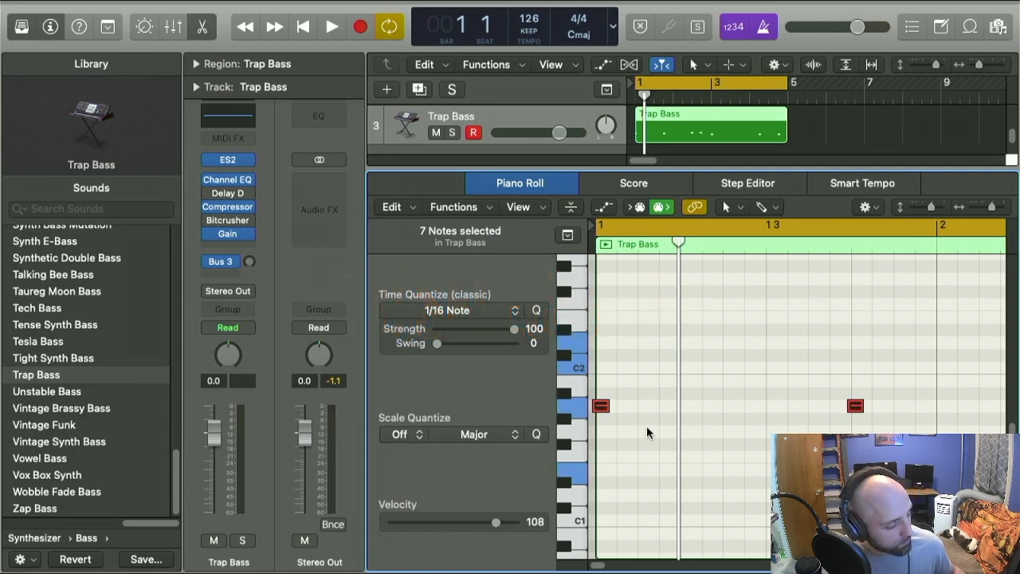
key(q)
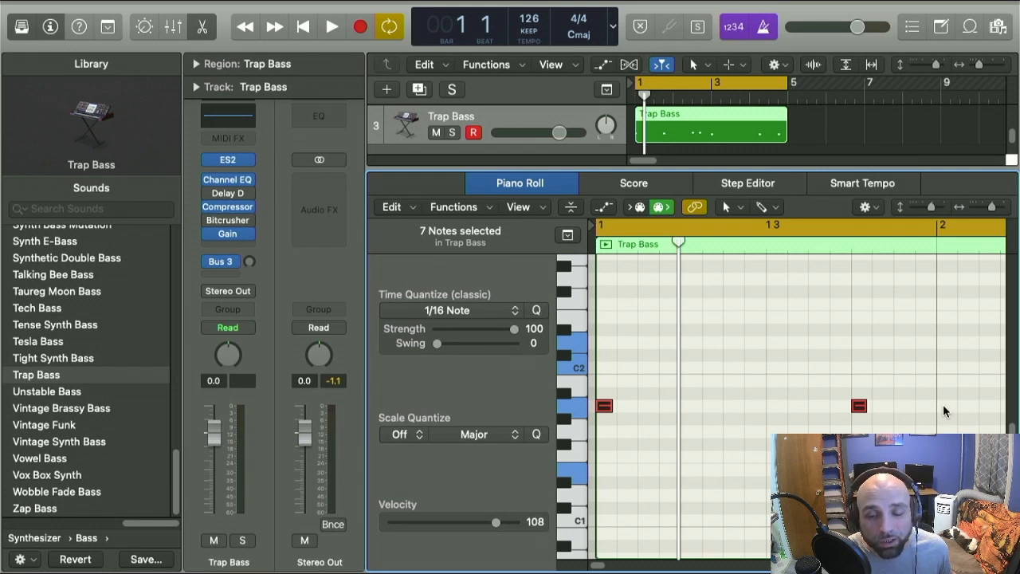
click(869, 413)
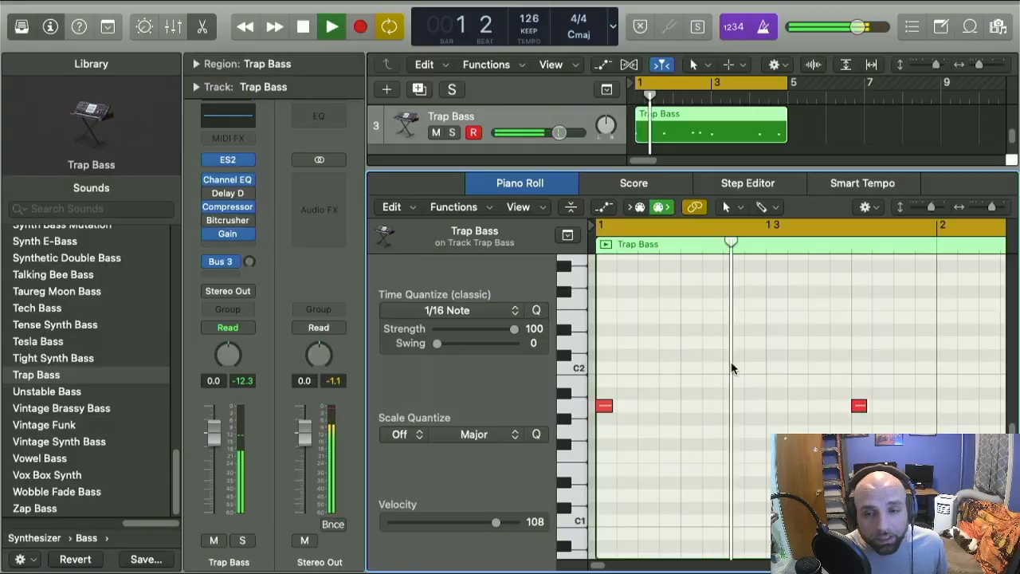
key(e)
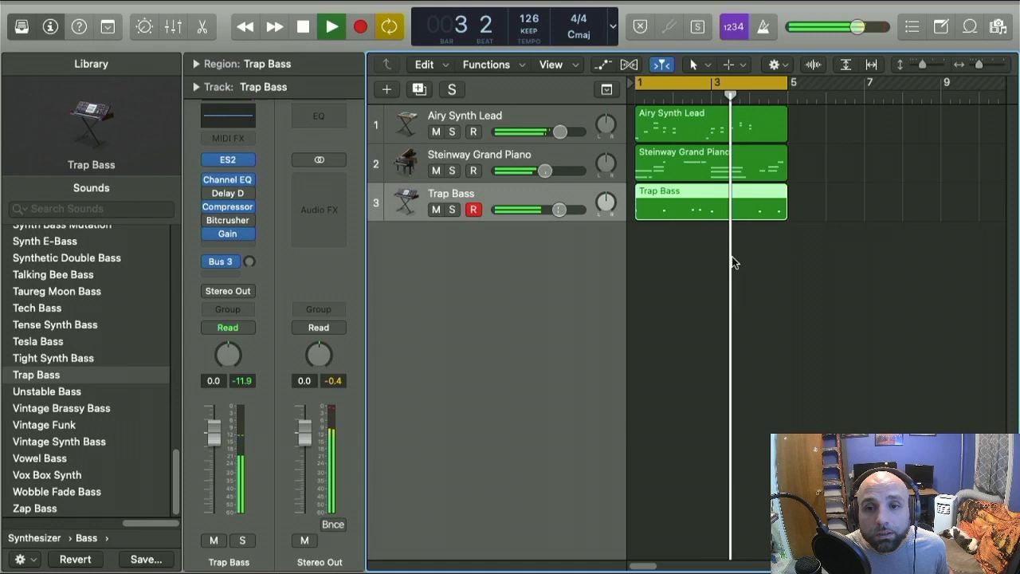
- Open the Trap Bass region in the Piano Roll, move the D2 note before bar 3 to position 2 4 1 1, play it back, and close the editor
double_click(726, 217)
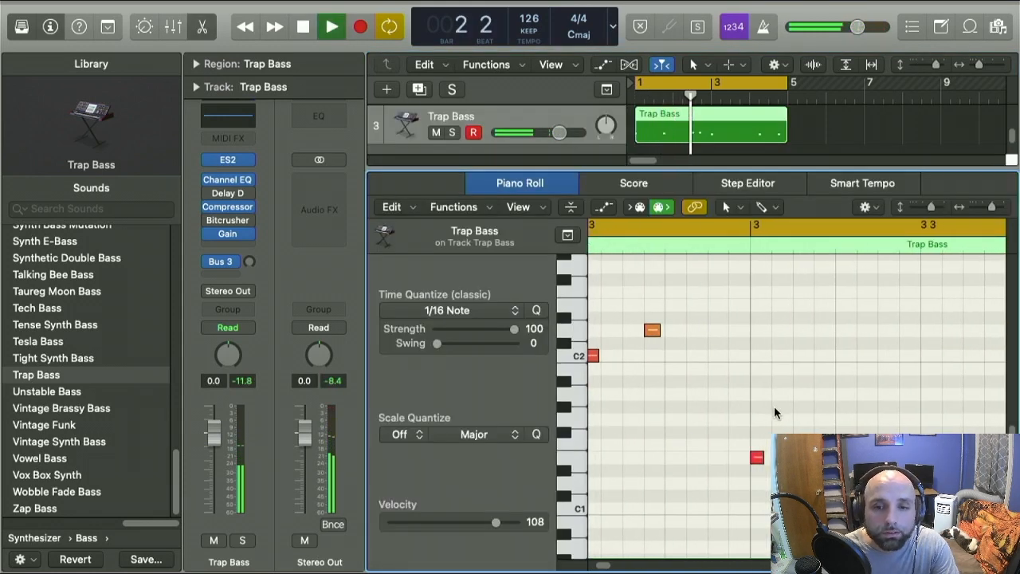
click(654, 331)
key(space)
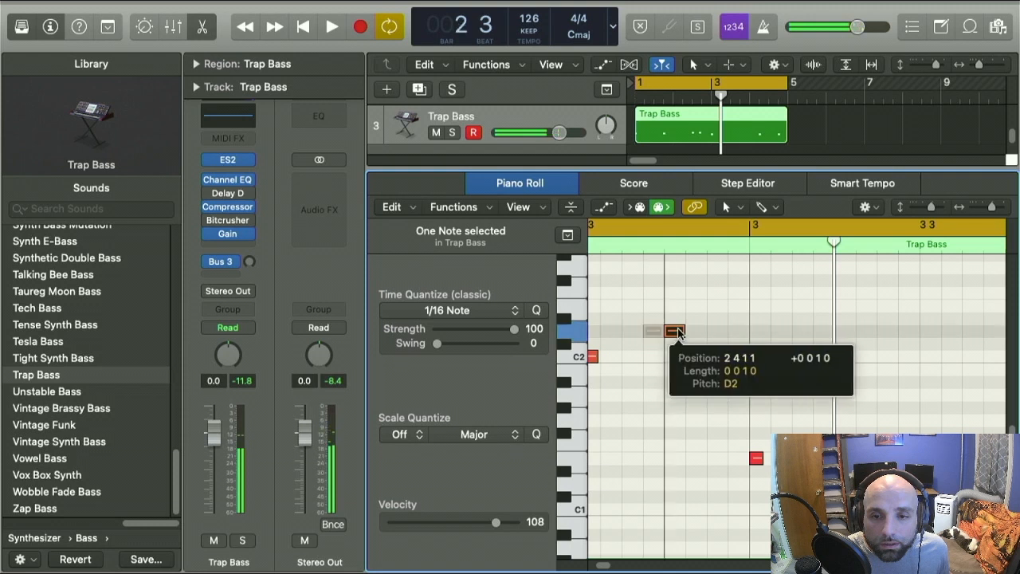
key(space)
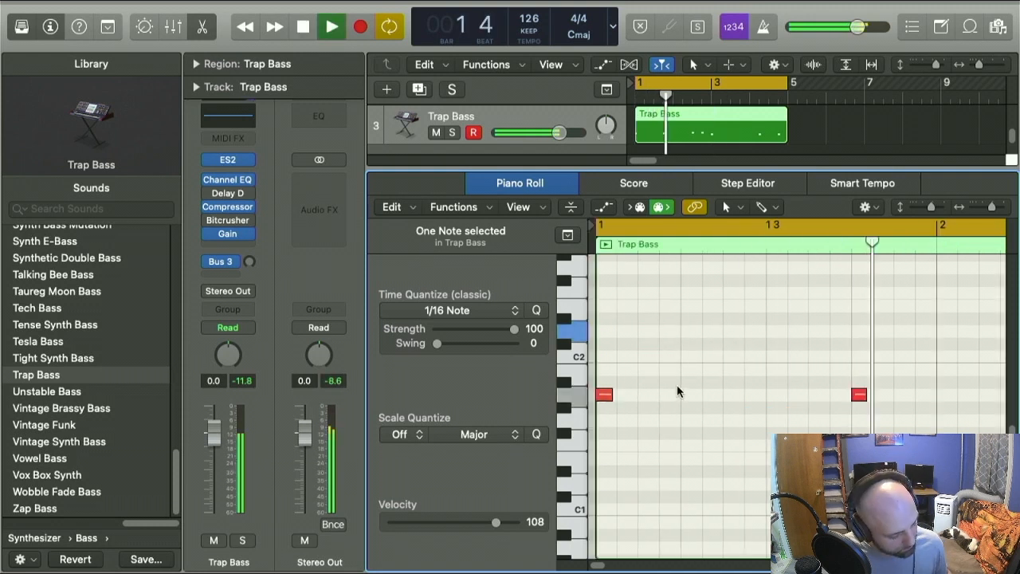
key(p)
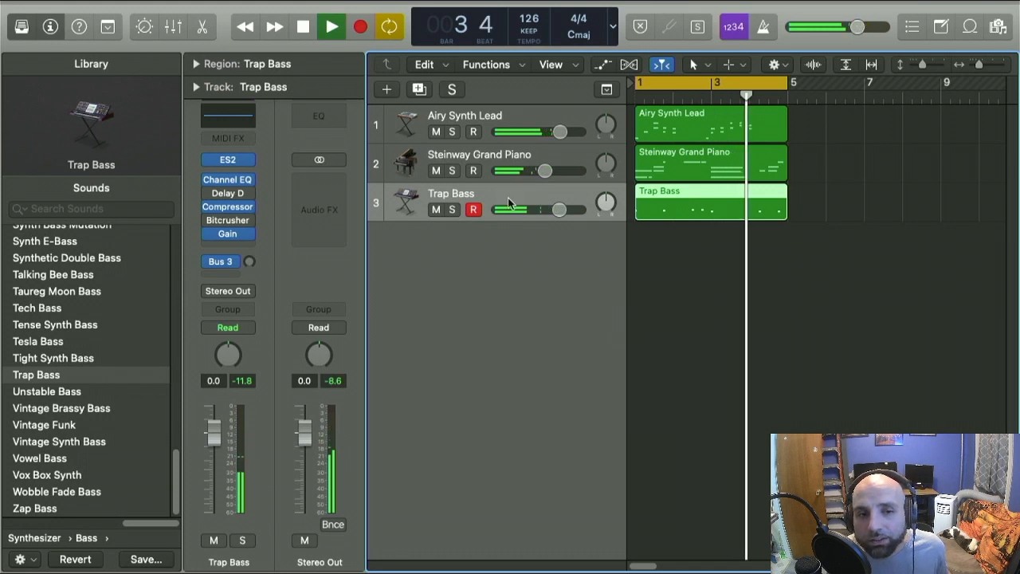
- Open the Trap Bass track's ES2 synth, experiment with oscillator 1's waveform during playback, and close the synth
mouse_move(251, 204)
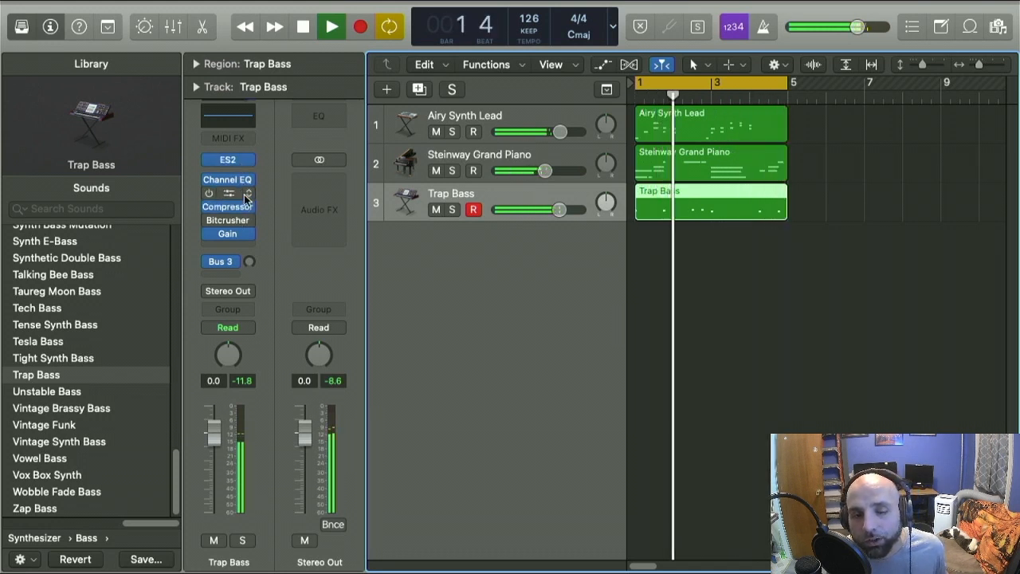
click(228, 160)
drag(366, 44, 544, 68)
click(287, 98)
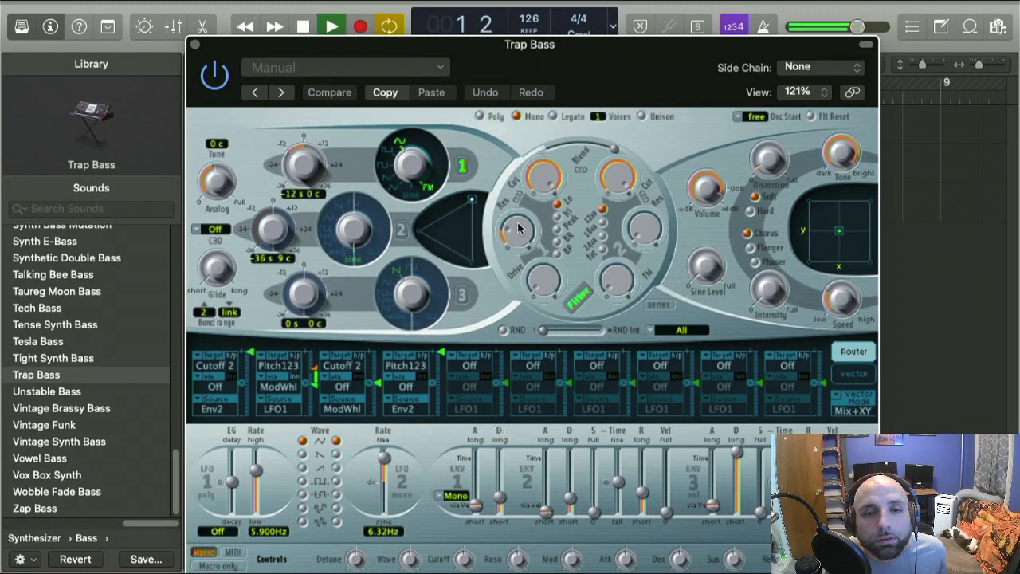
drag(422, 149, 415, 111)
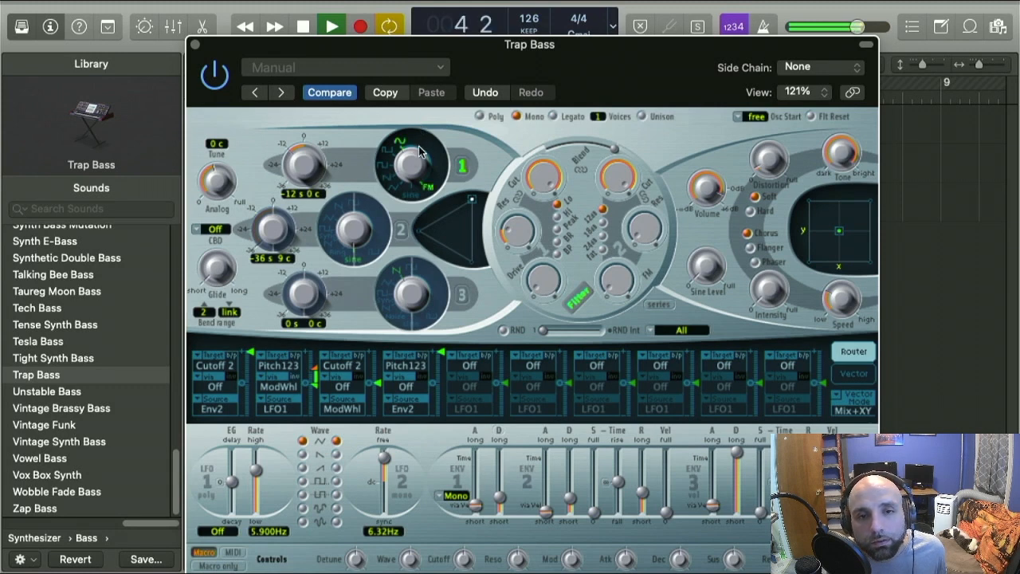
click(196, 46)
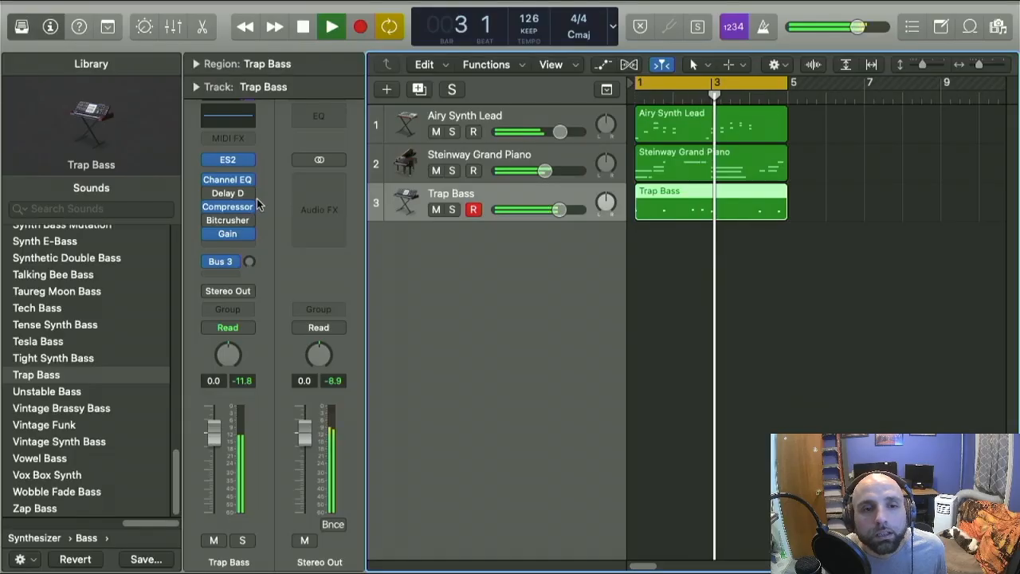
- Open the Trap Bass Channel EQ, turn on its analyzer, and enable the low cut at 25.5 Hz with 24dB/Oct slope
click(234, 117)
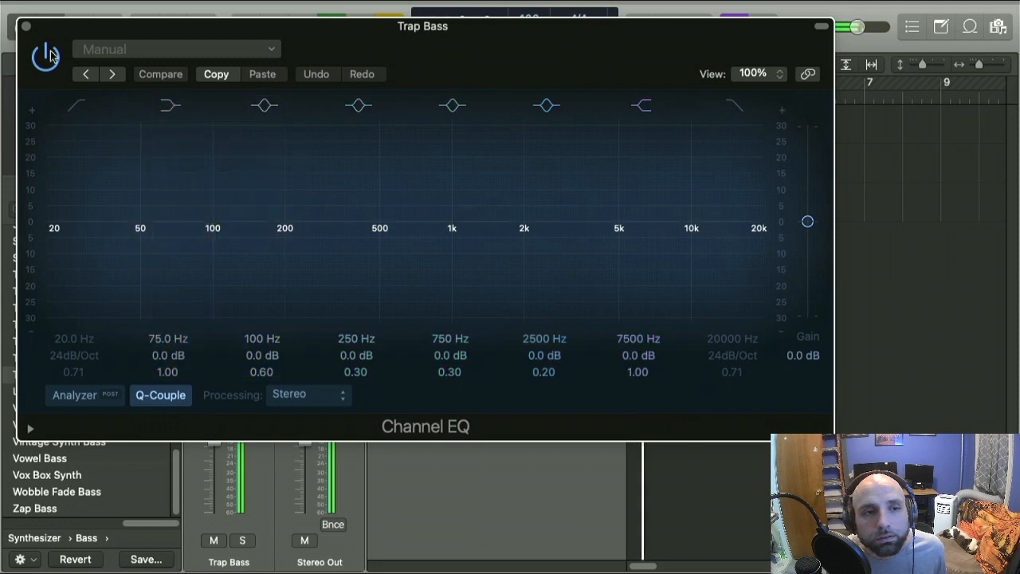
click(75, 397)
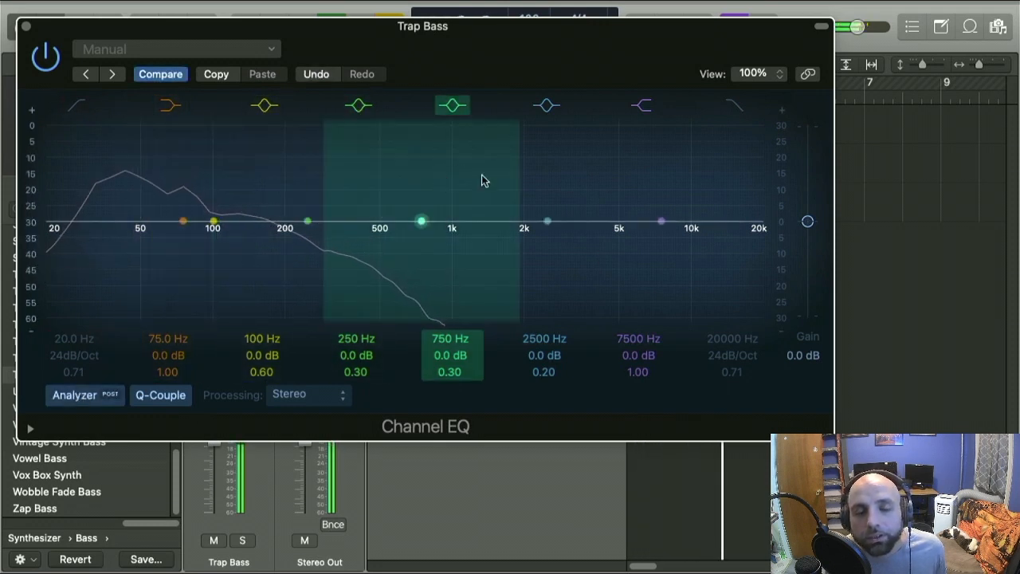
click(77, 109)
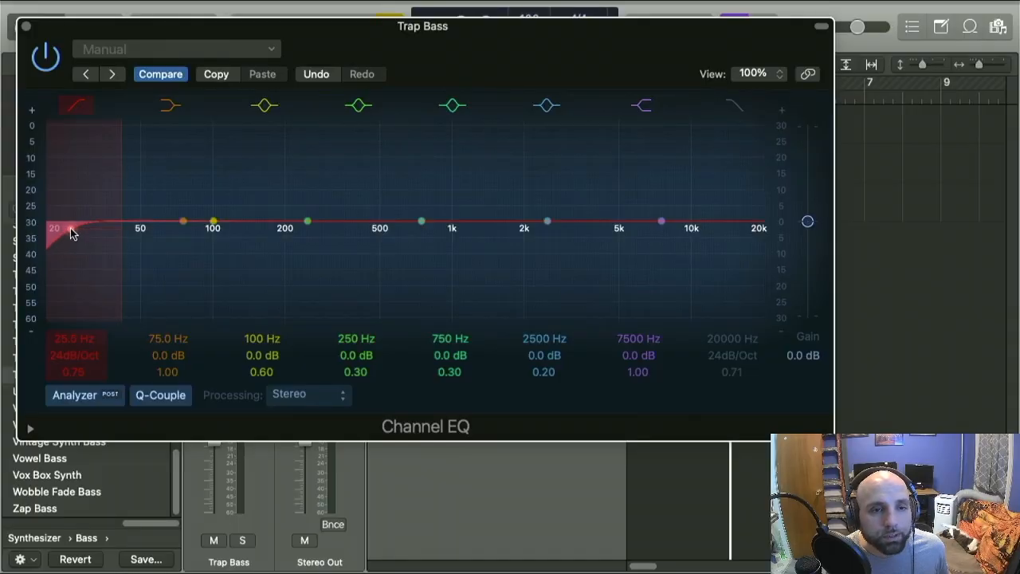
- Play back the loop and add a high cut to the Trap Bass EQ that rolls off everything above the low mids
key(space)
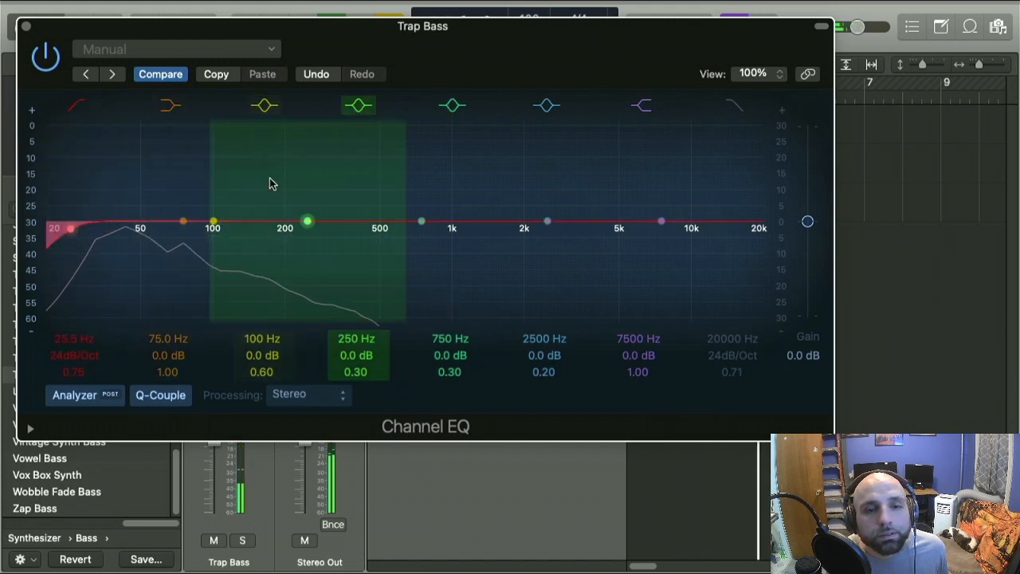
drag(763, 235, 366, 231)
mouse_move(300, 230)
mouse_down()
mouse_move(278, 228)
mouse_move(311, 233)
mouse_up()
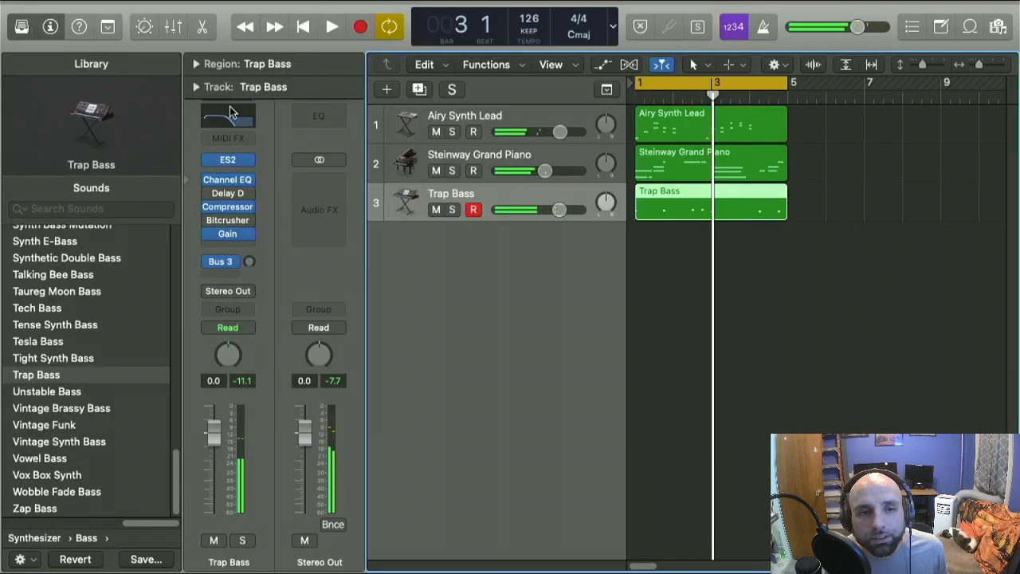
- Compare the EQ curves of the Airy Synth Lead and Steinway Grand Piano tracks with the Trap Bass EQ
click(422, 165)
key(Up)
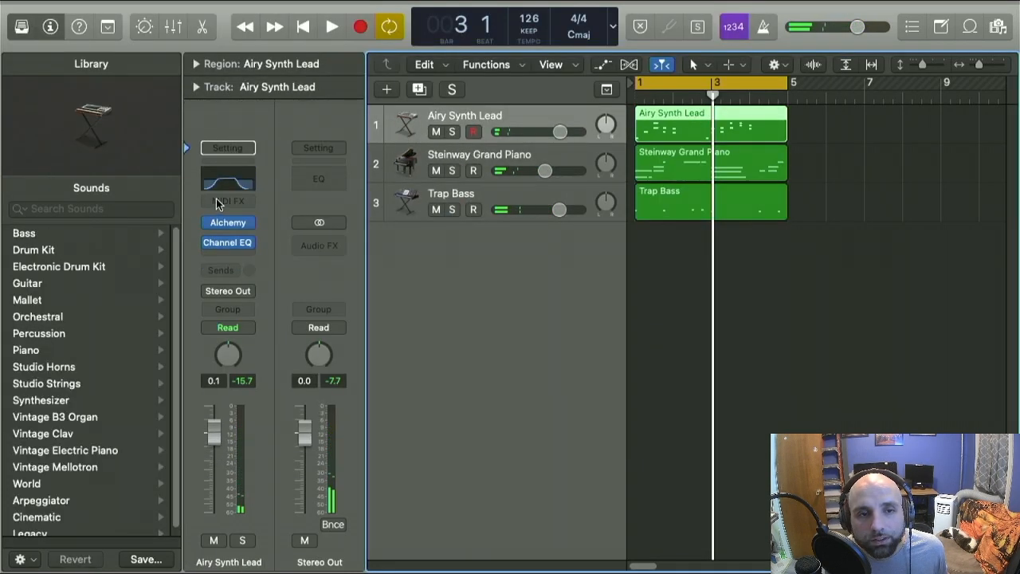
click(407, 173)
click(411, 205)
click(232, 127)
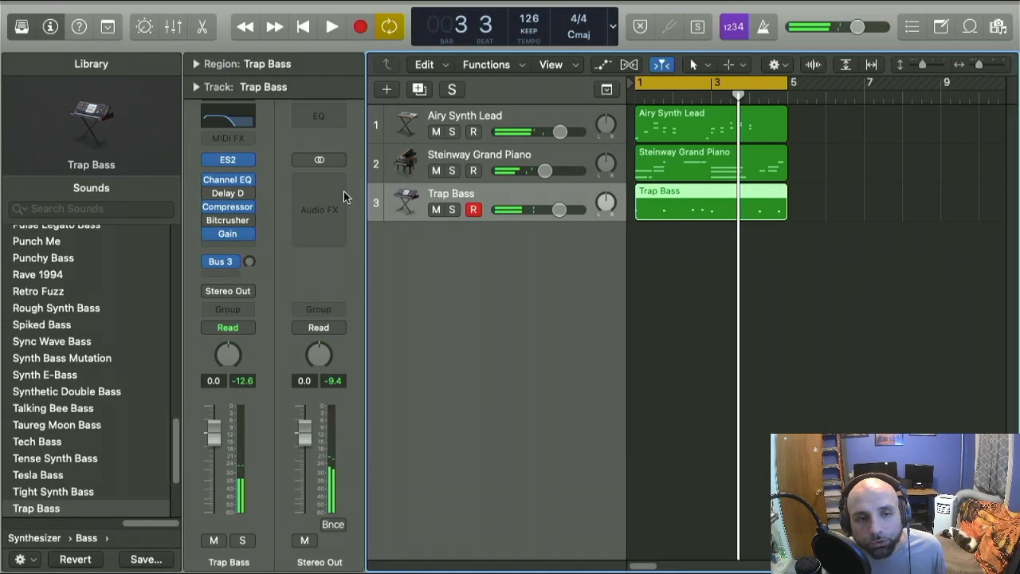
- Replace the Bitcrusher on the Trap Bass channel with the Overdrive distortion plug-in
mouse_move(248, 226)
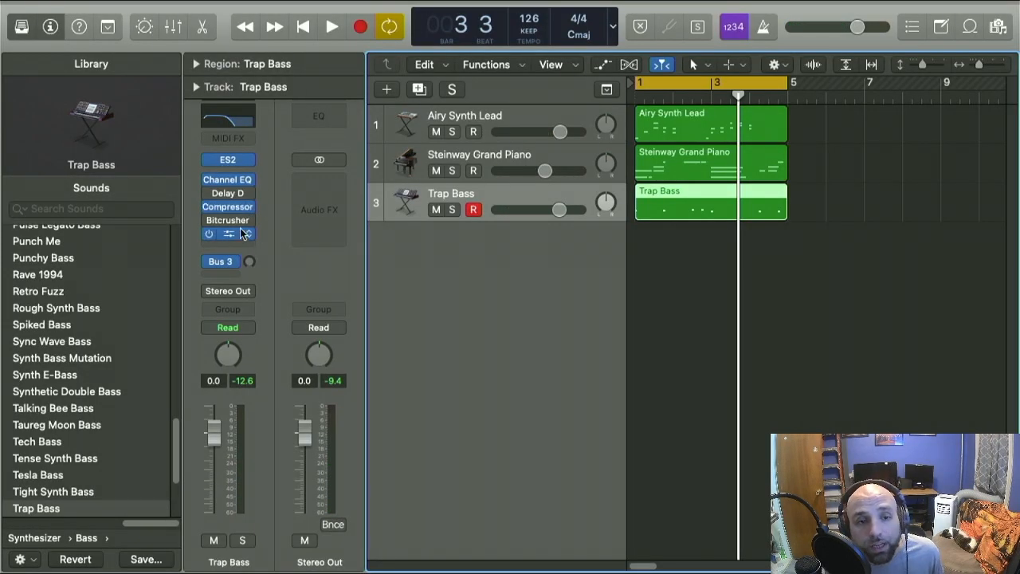
click(247, 224)
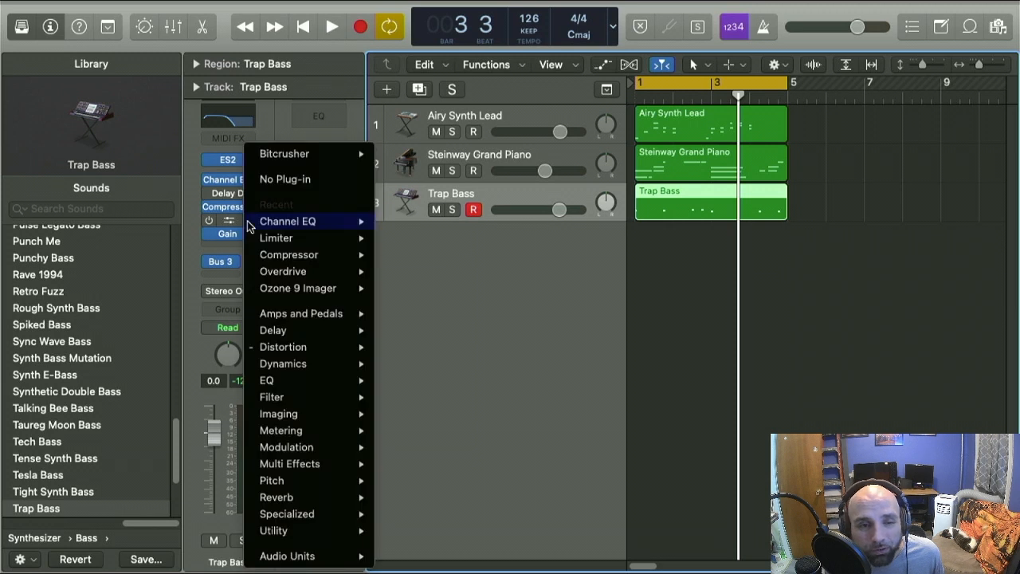
mouse_move(249, 226)
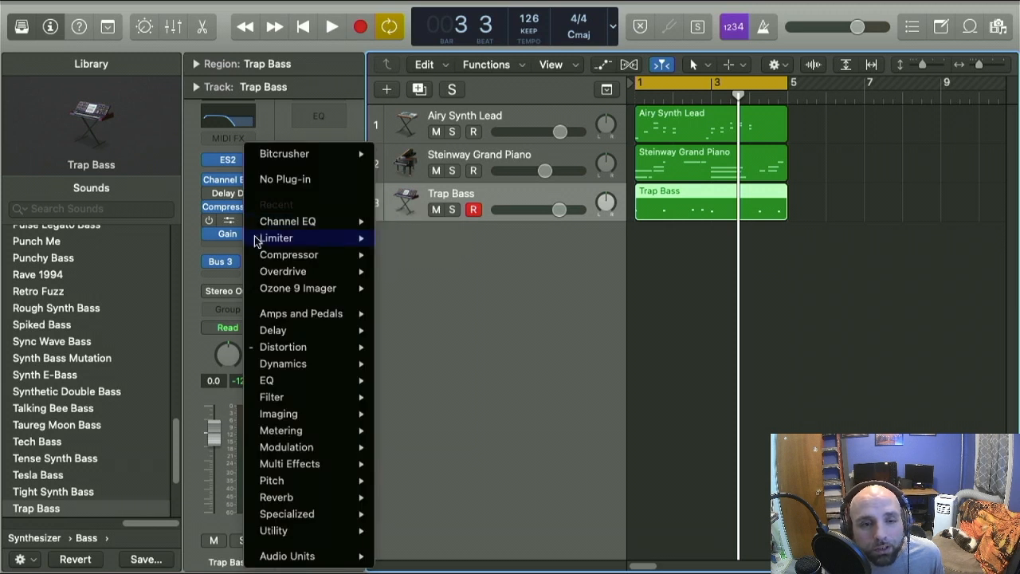
mouse_move(252, 353)
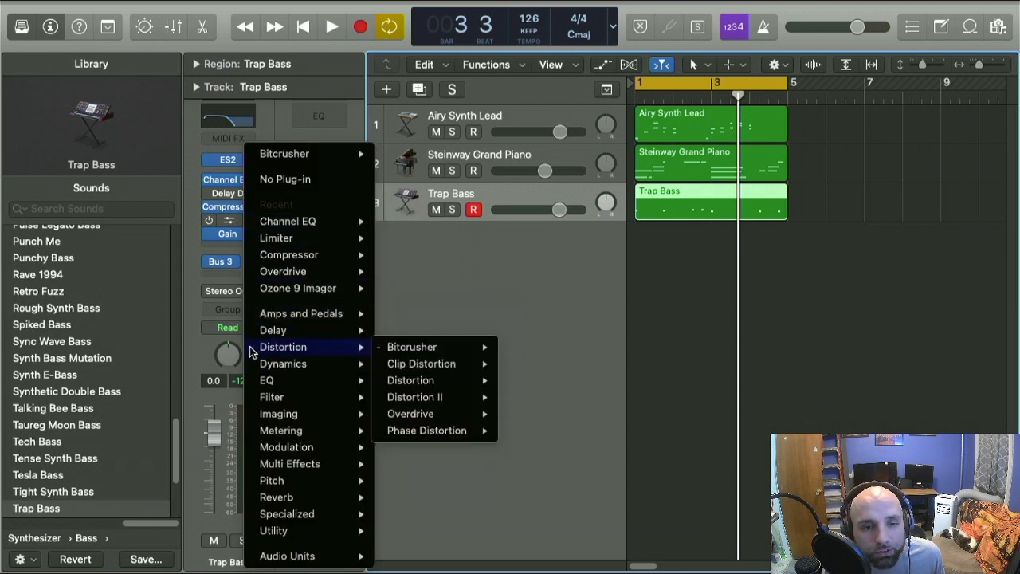
mouse_move(388, 351)
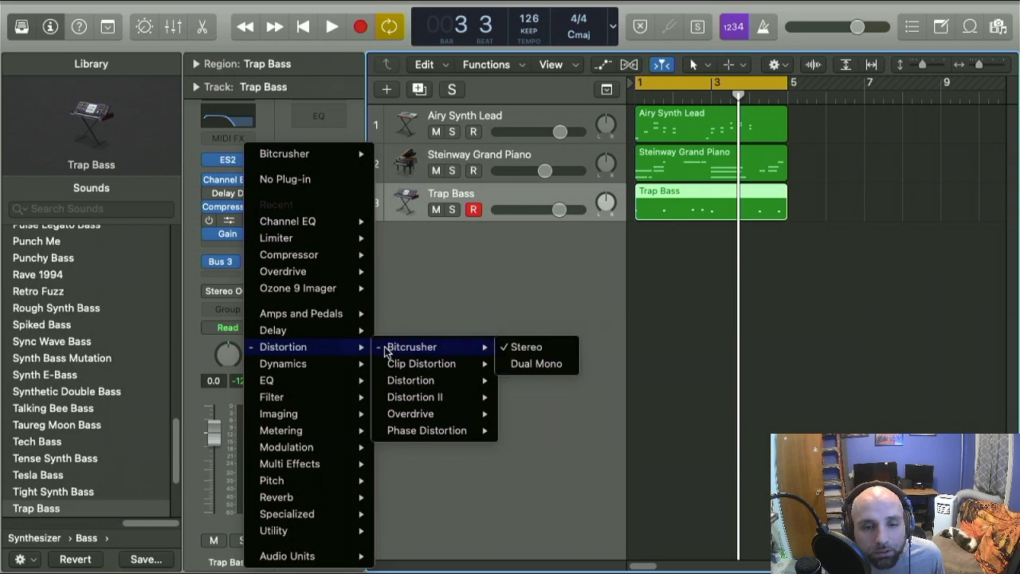
click(415, 416)
drag(225, 38, 340, 243)
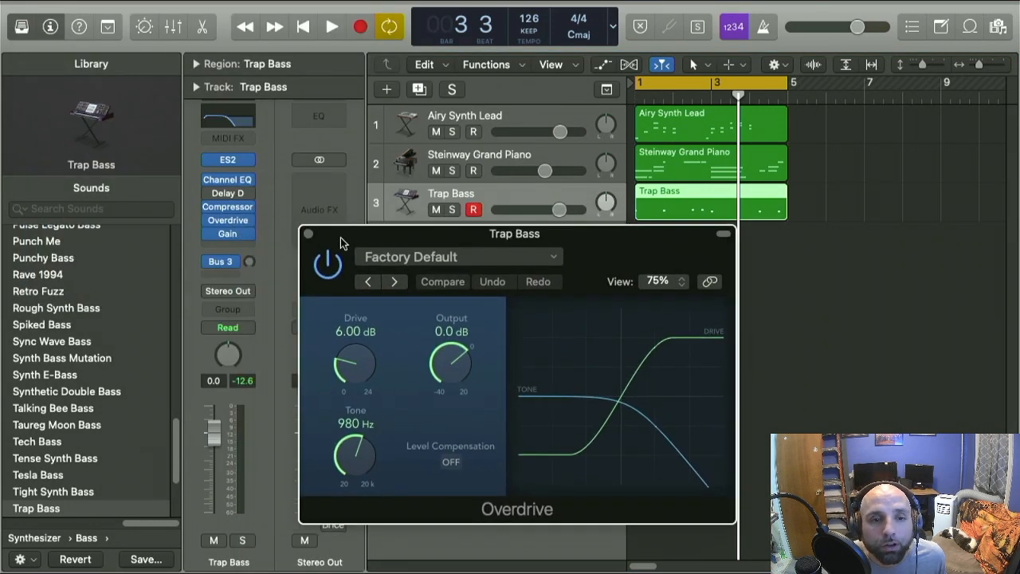
- Toggle the Overdrive bypass, compare the Trap Bass sound with and without it during playback, and close the plug-in window
click(323, 269)
click(323, 269)
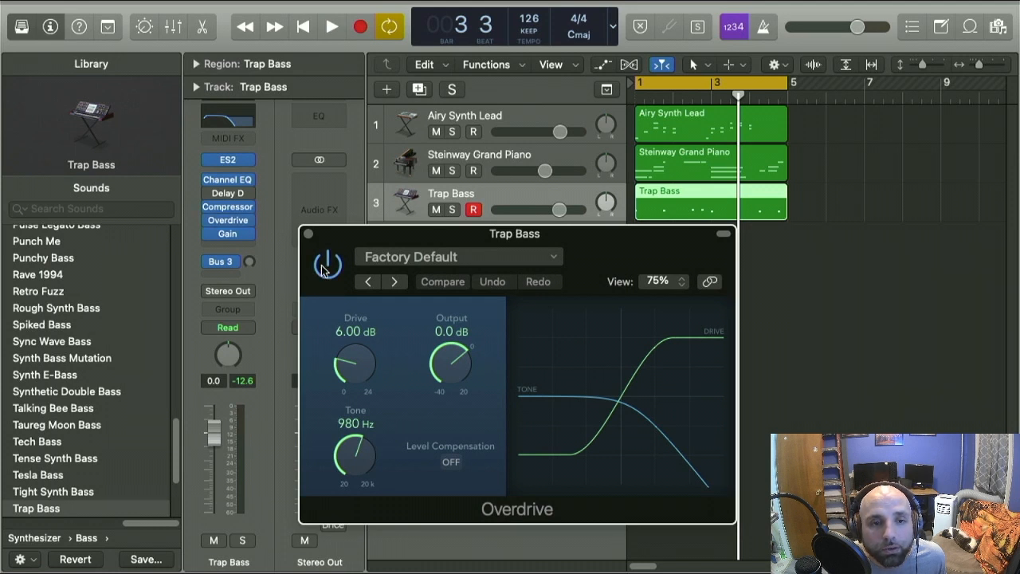
click(209, 224)
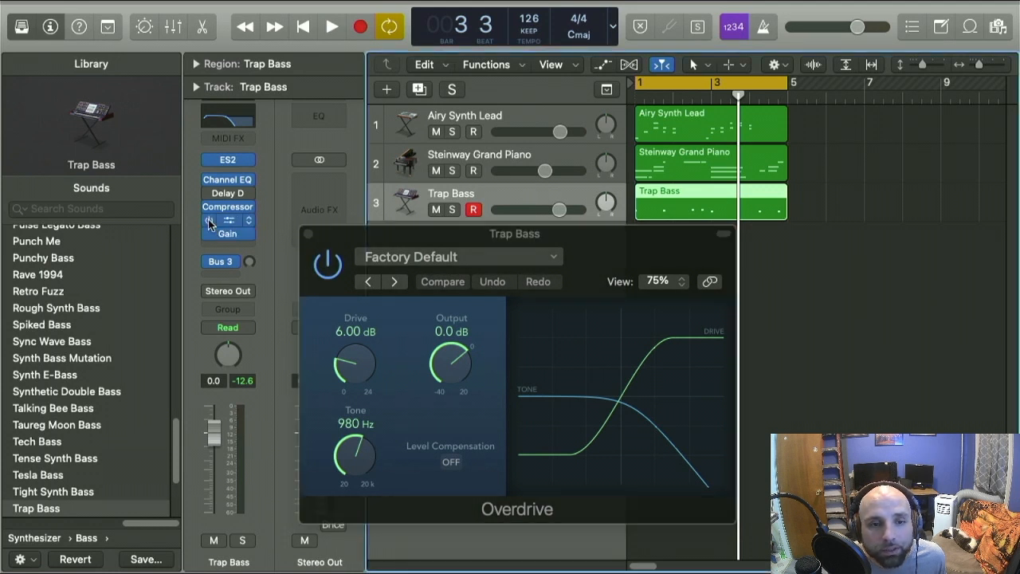
drag(385, 233, 339, 232)
key(space)
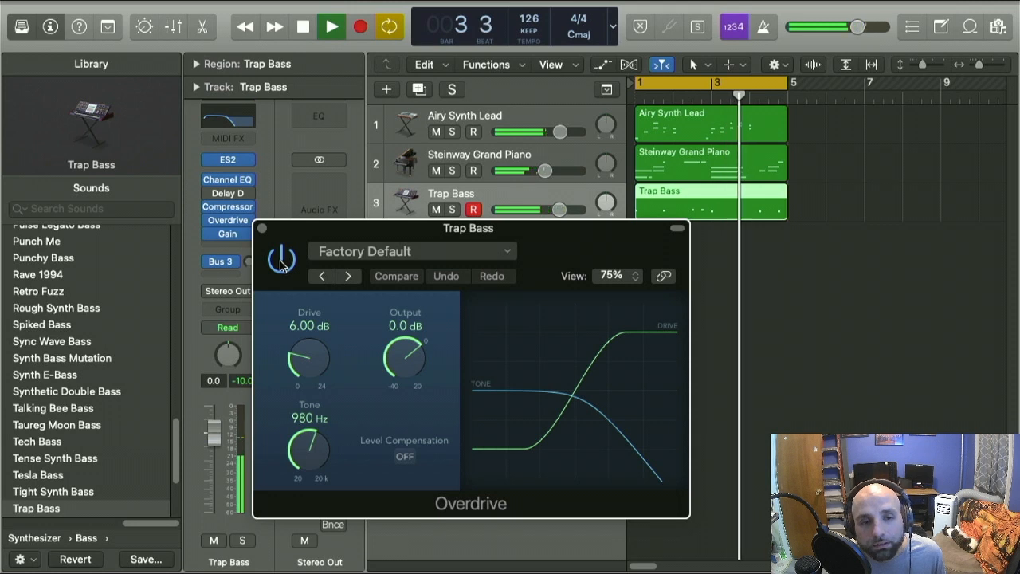
click(263, 229)
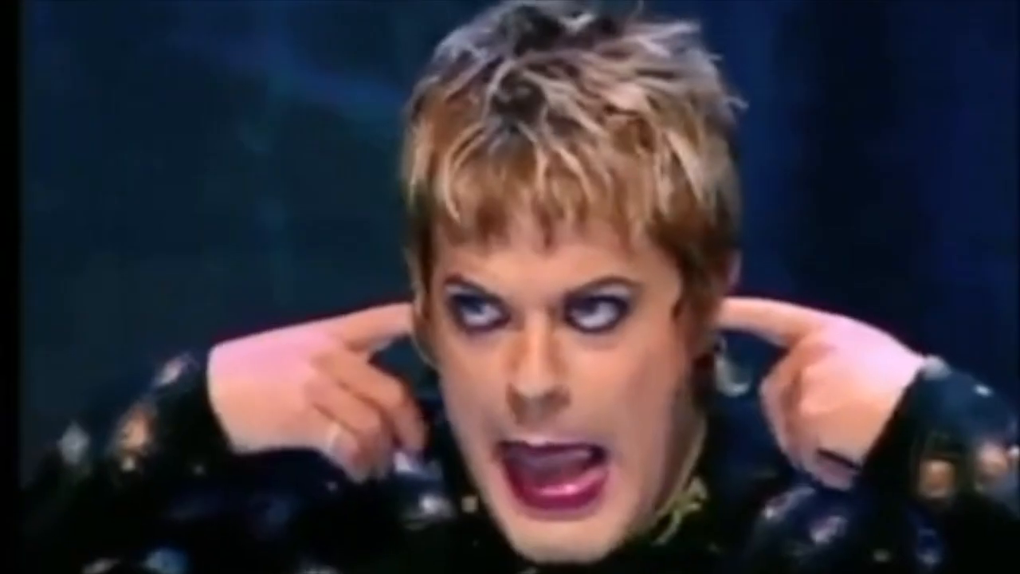
- Stop playback and add a new software instrument track below Trap Bass
key(space)
right_click(477, 231)
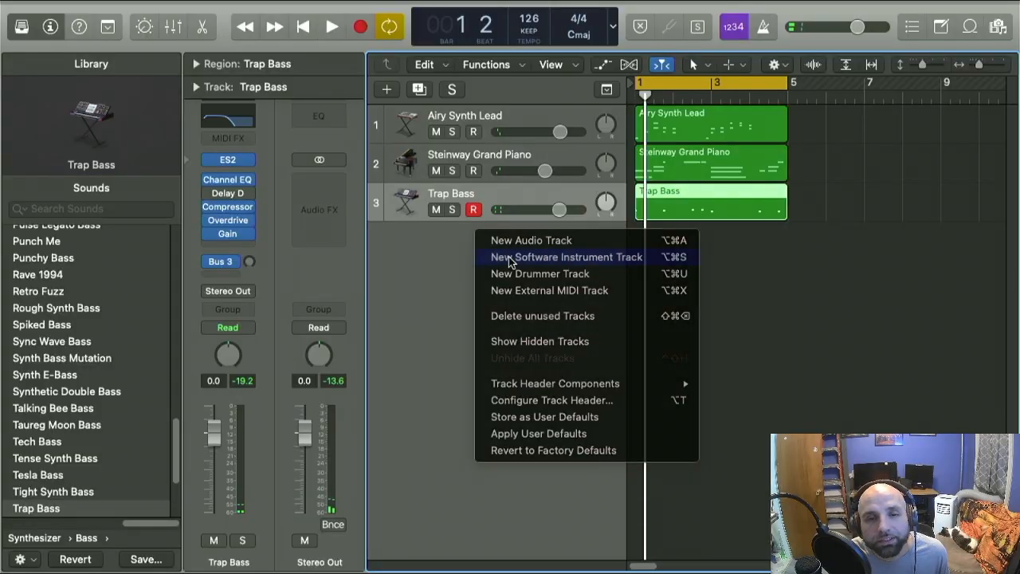
click(510, 256)
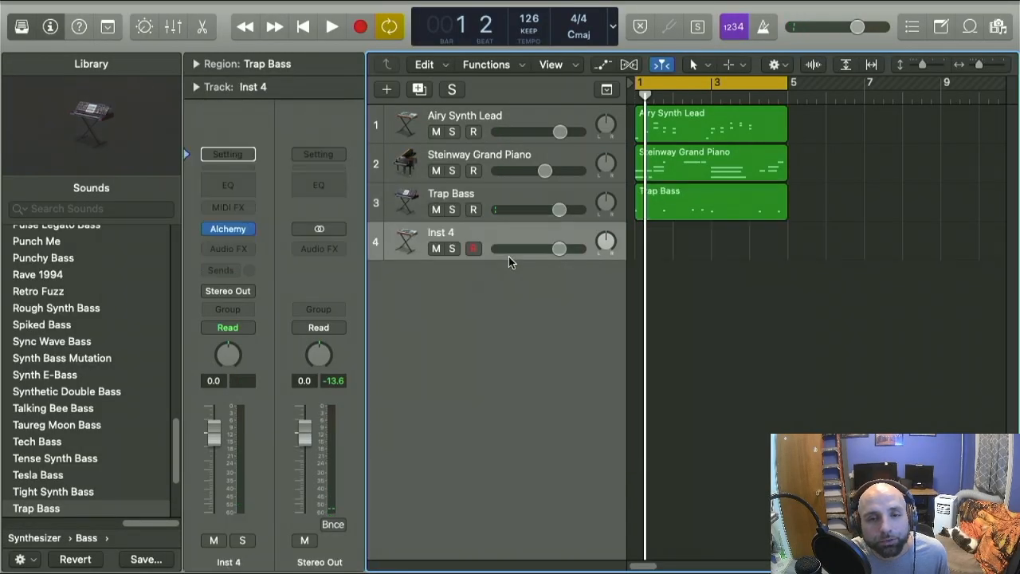
- Load Drum Machine Designer on the new instrument track in place of Alchemy, with the Big Room kit
click(249, 230)
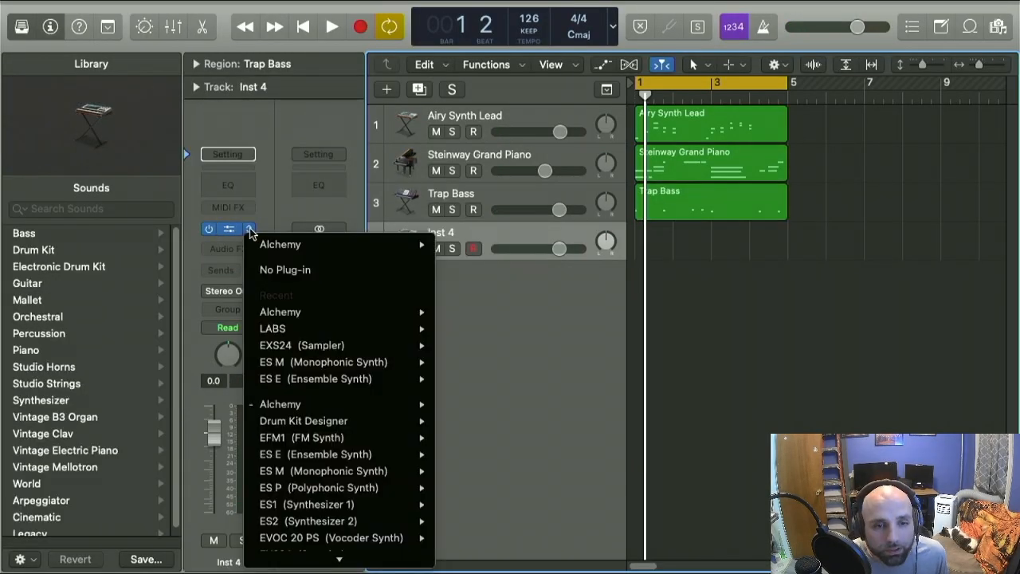
scroll(315, 351, down, 5)
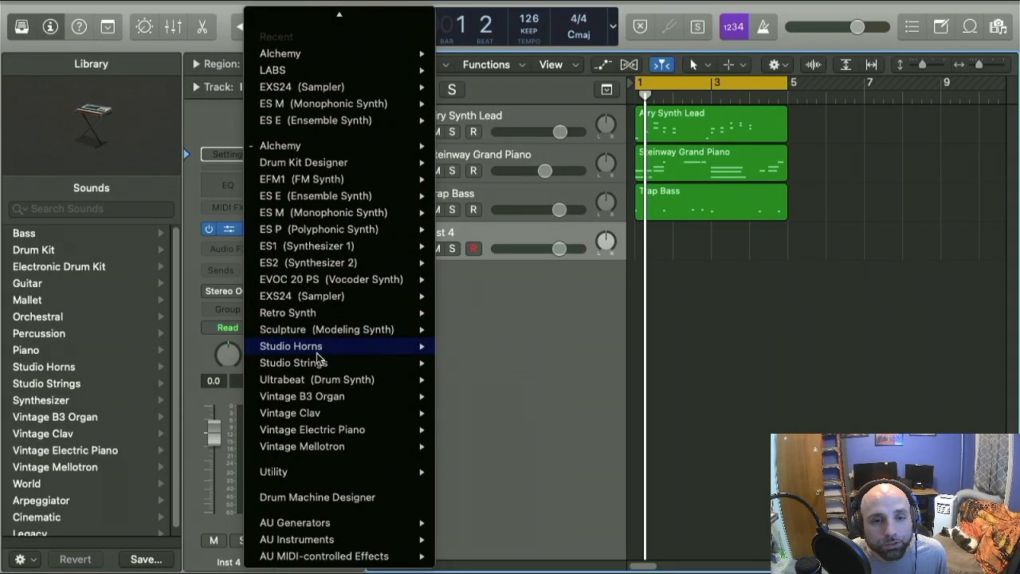
mouse_move(317, 357)
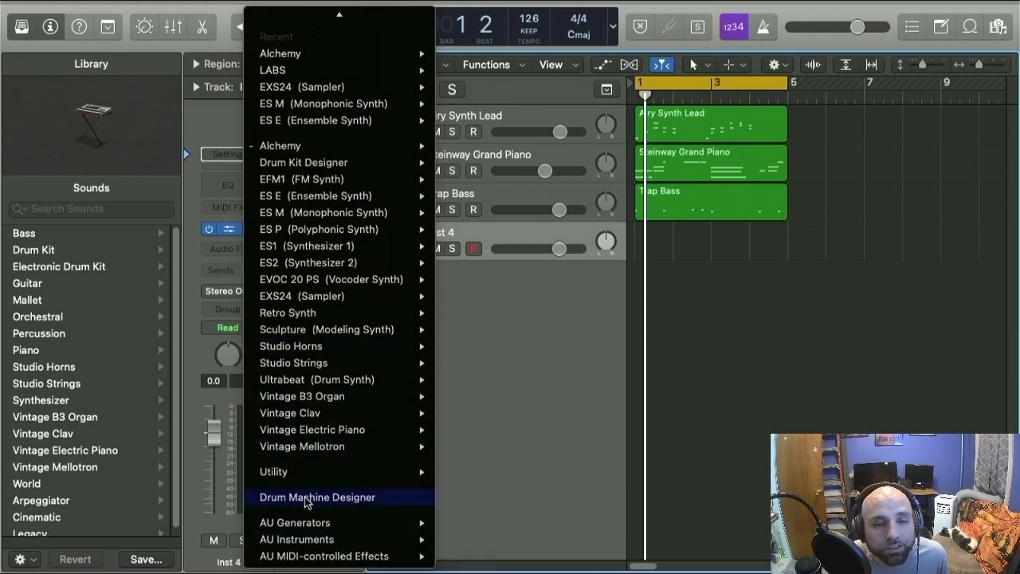
mouse_move(317, 169)
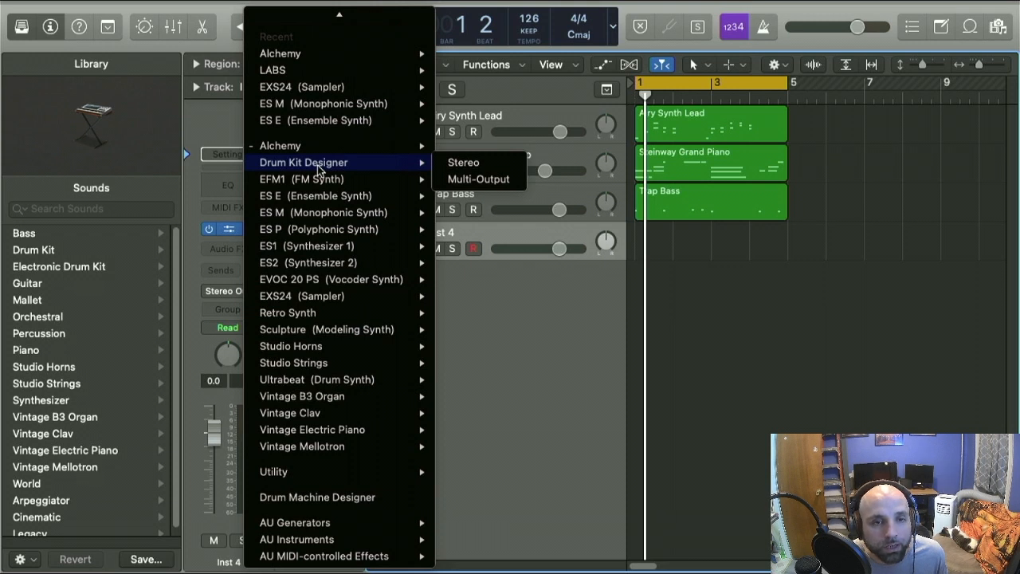
click(333, 500)
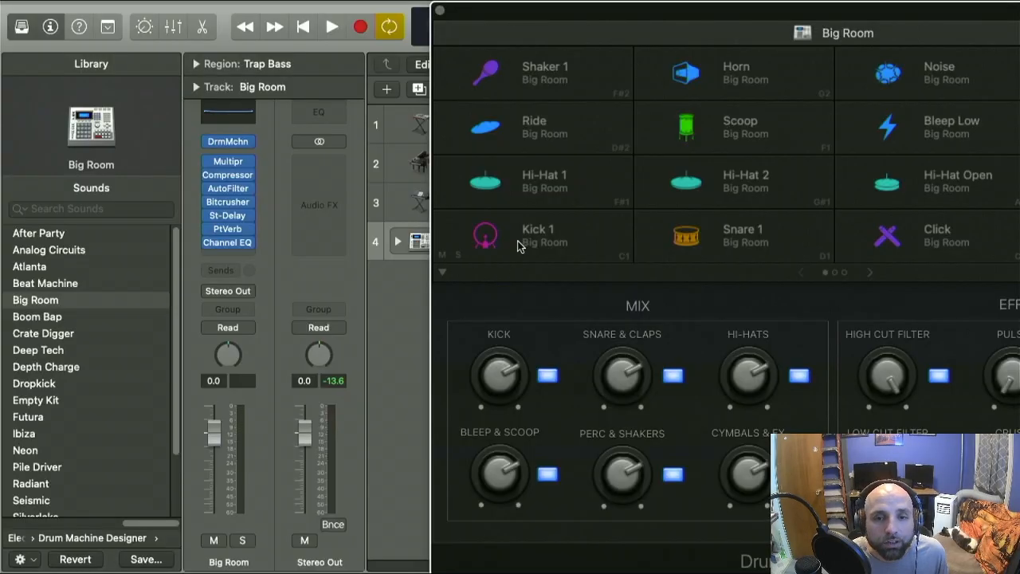
- Audition the kick, snare and hi-hat pads of the Big Room kit, and turn on Musical Typing to play them
click(517, 246)
click(701, 250)
click(708, 185)
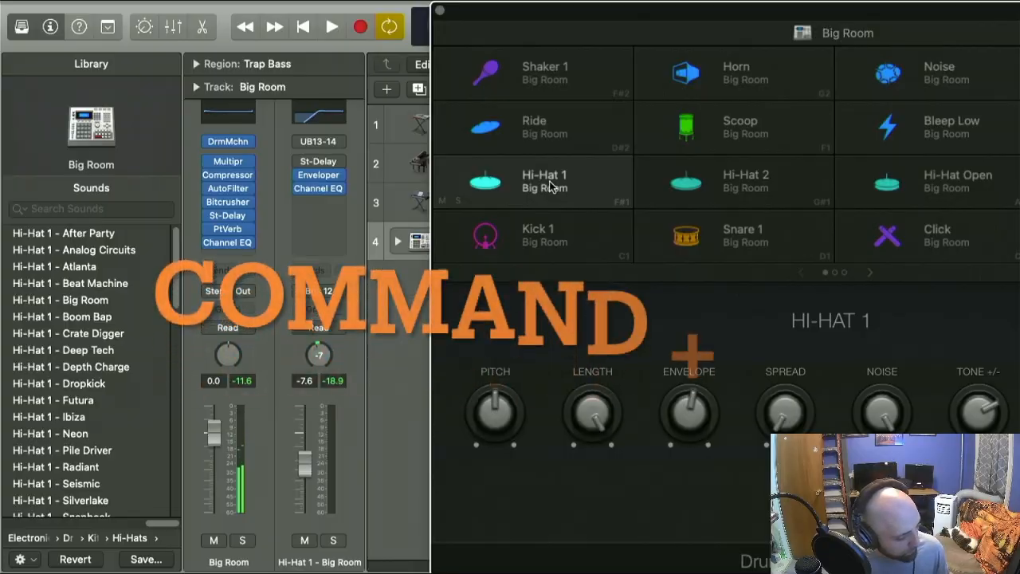
key(super+k)
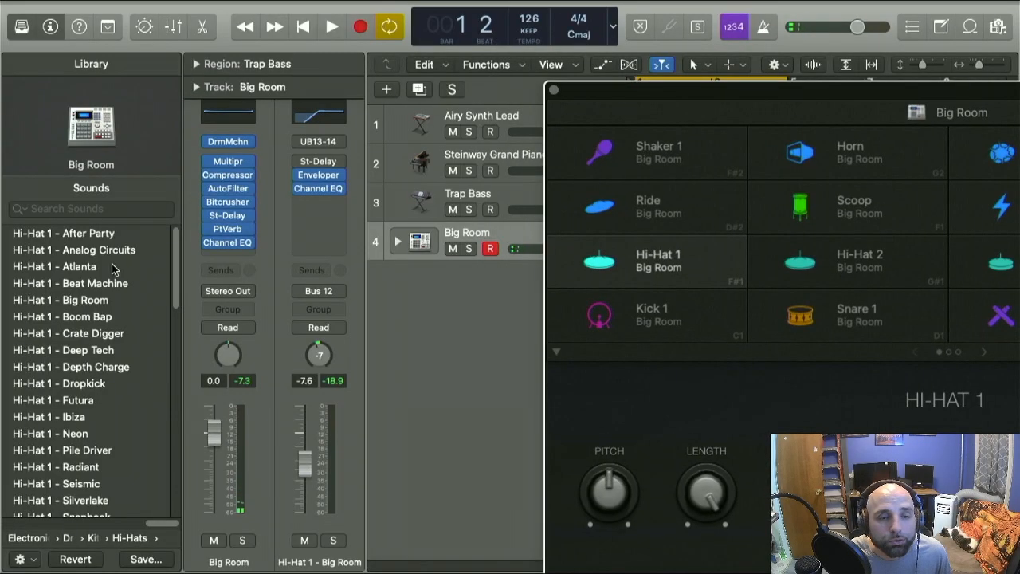
- Replace the Big Room kit with the Atlanta kit and bypass the audio effects on its main channel strip
scroll(112, 271, down, 10)
scroll(114, 272, up, 10)
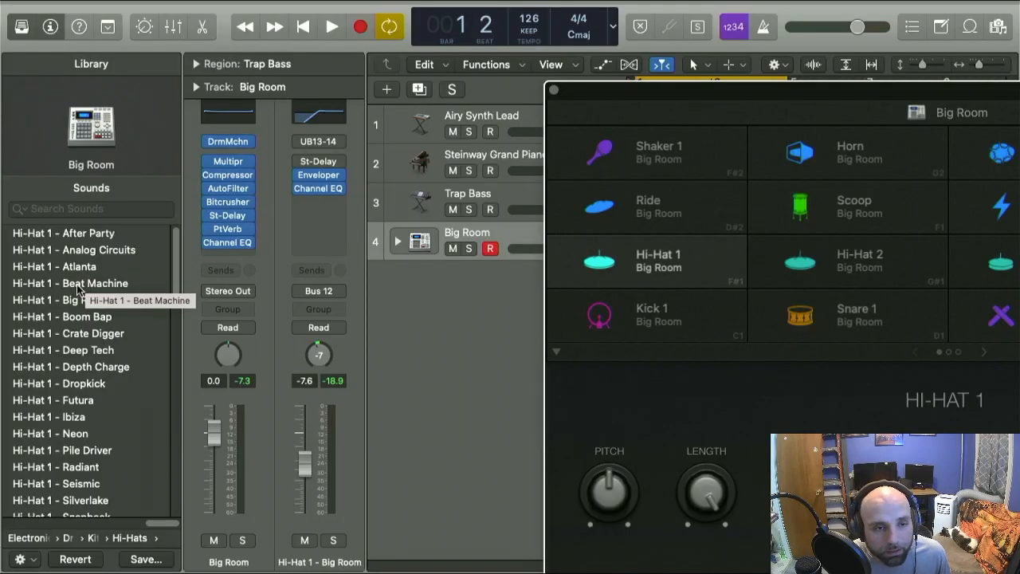
click(86, 268)
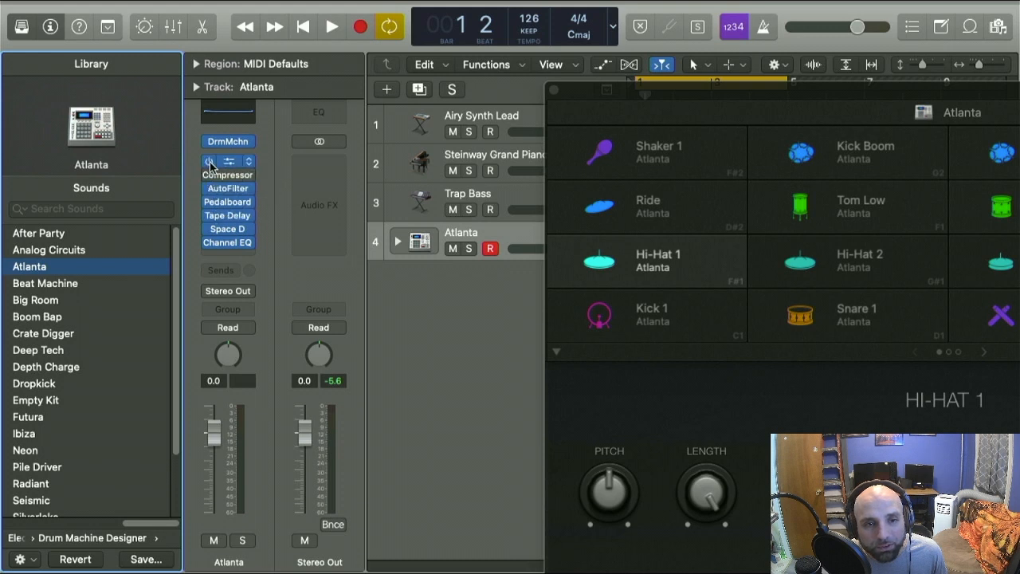
click(209, 201)
click(208, 203)
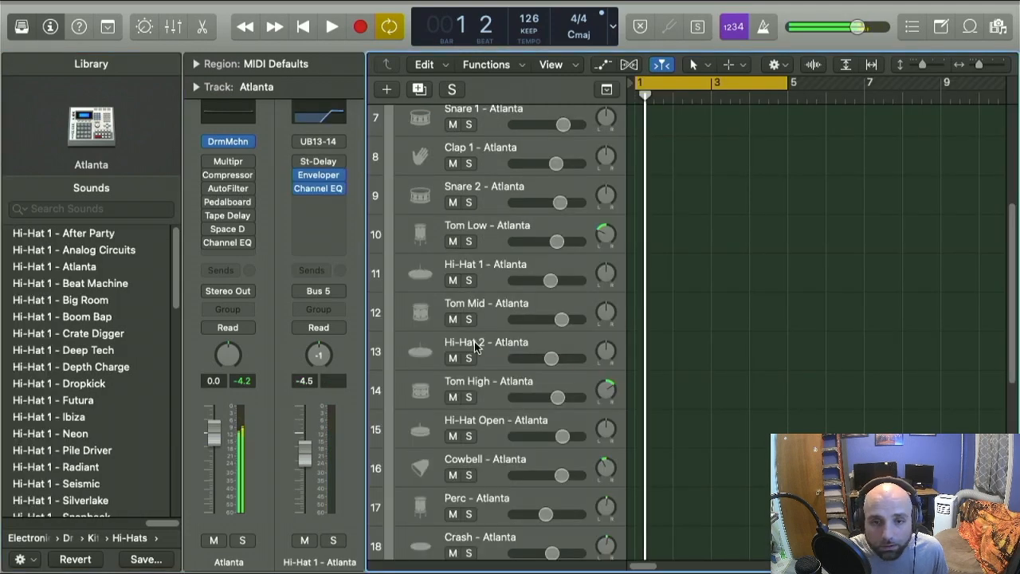
- Look through the individual drum subtracks of the Atlanta kit, including Click, and collapse the track stack
scroll(510, 323, up, 5)
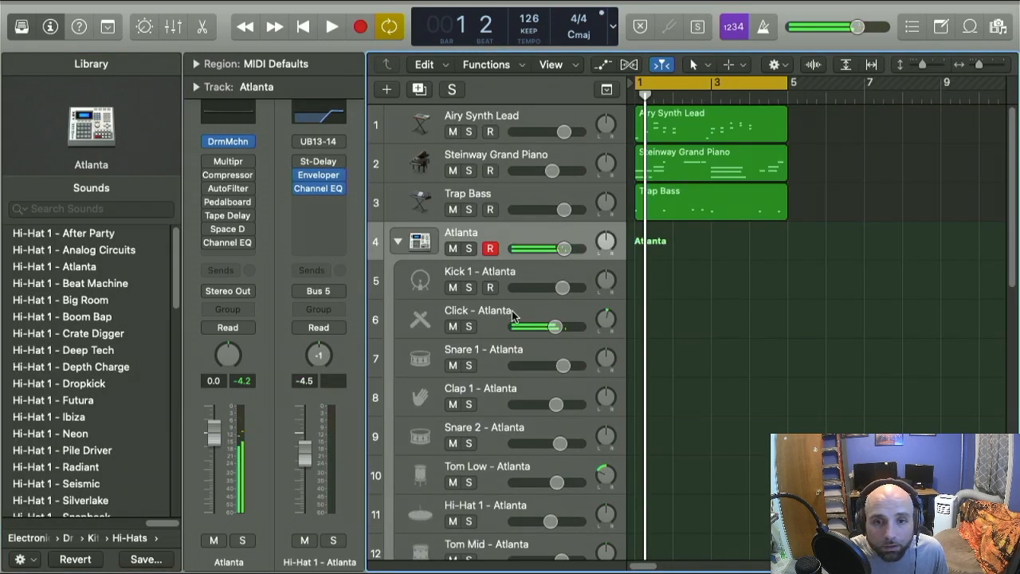
click(512, 311)
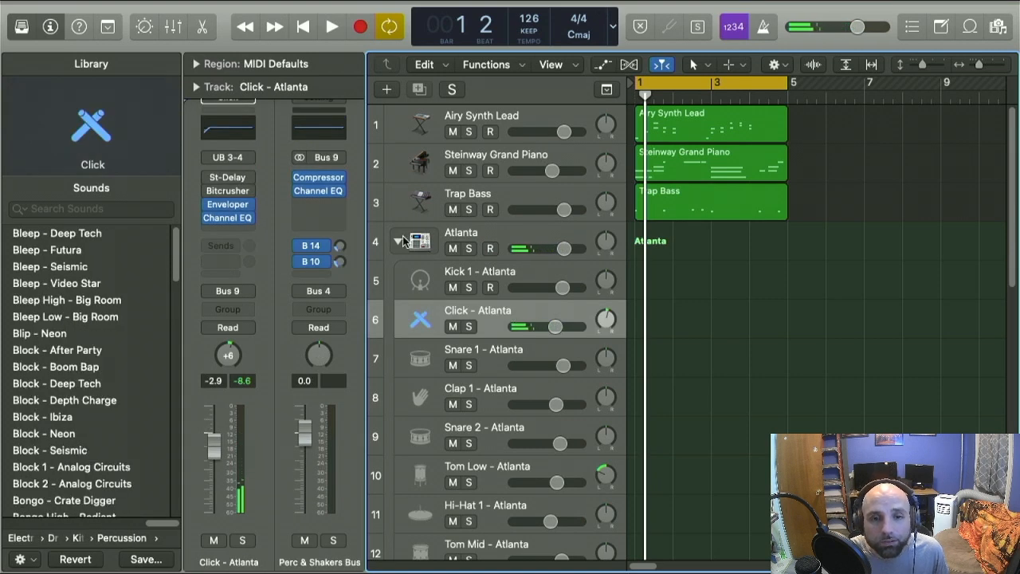
click(405, 242)
scroll(470, 333, down, 10)
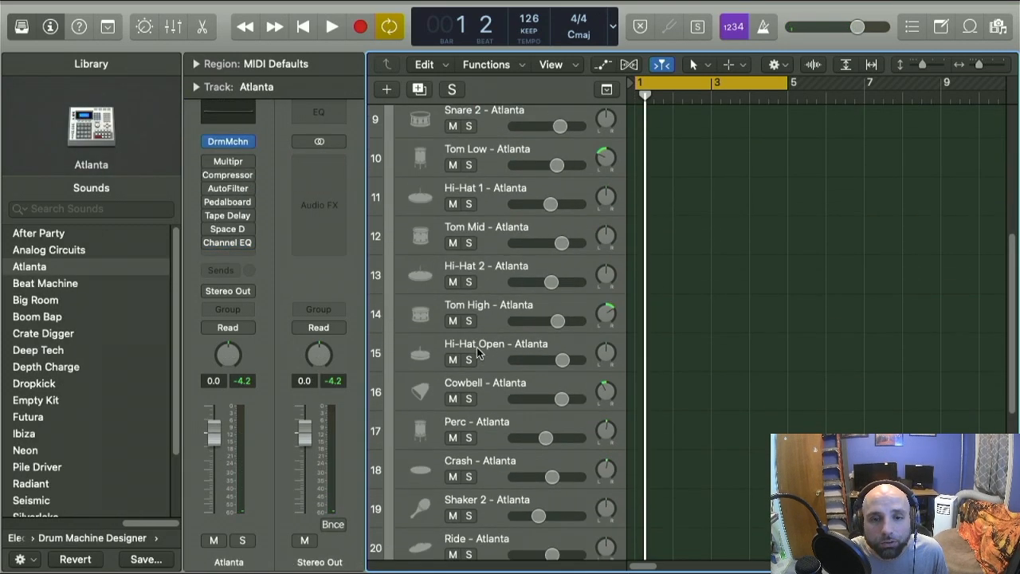
scroll(479, 351, up, 10)
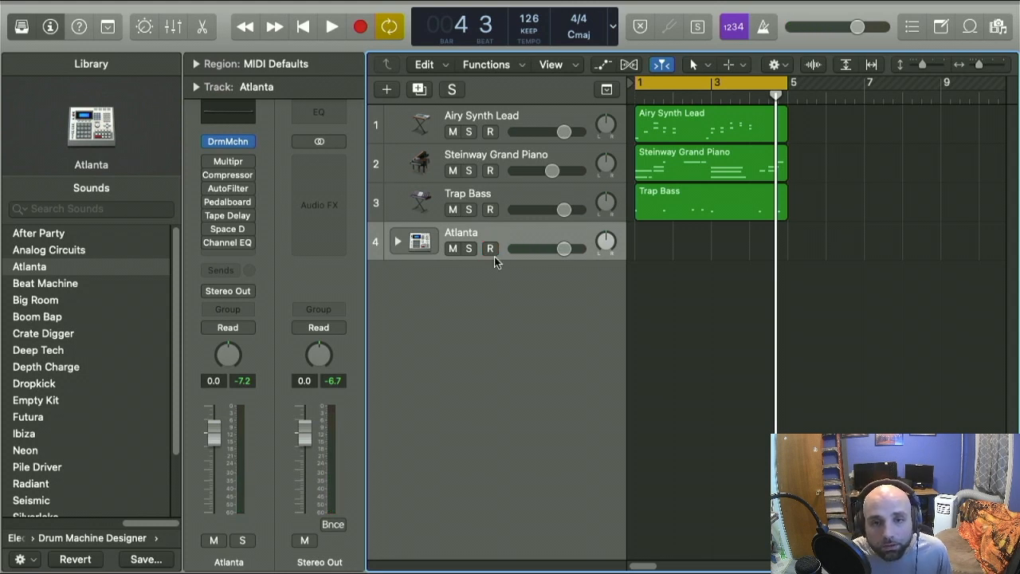
- Rehearse the drums against the loop and record a four-bar kick, click and snare pattern on the Atlanta track
key(space)
key(space)
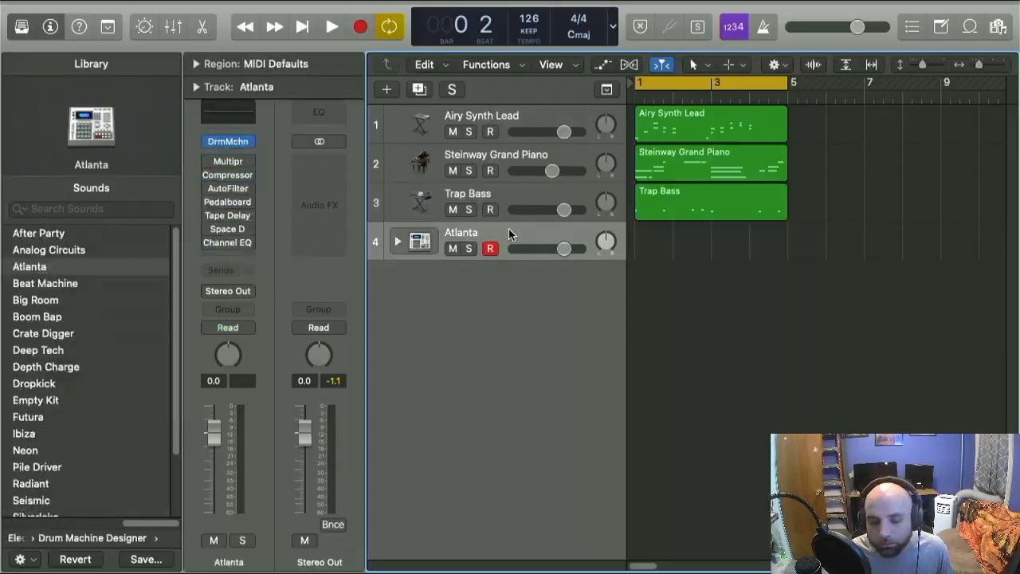
key(space)
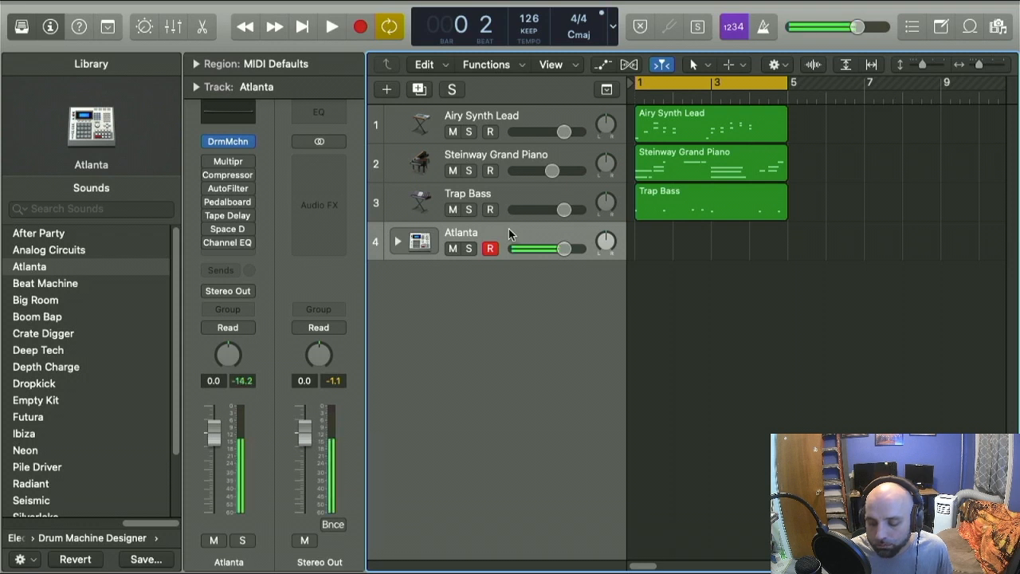
key(space)
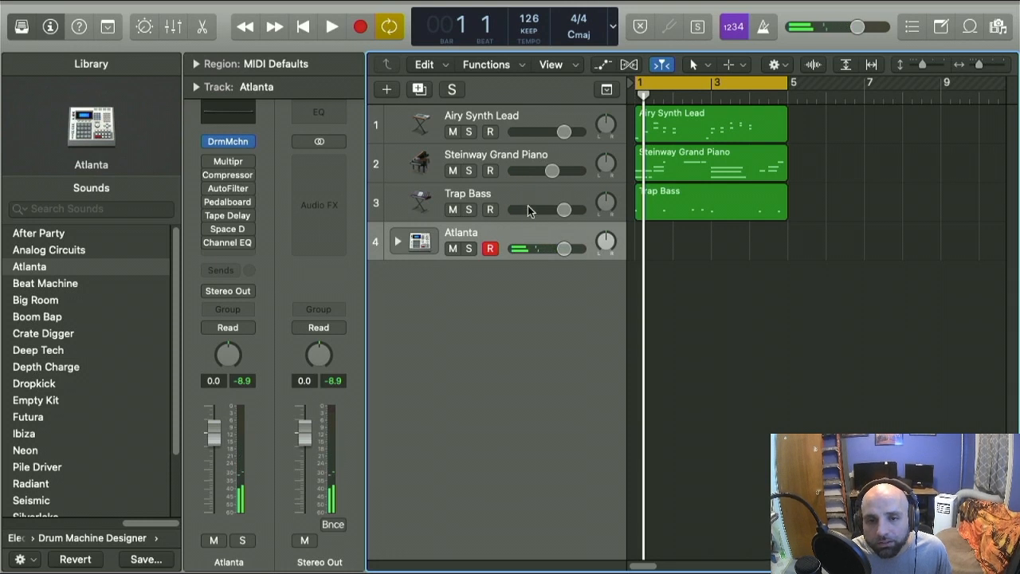
click(531, 214)
click(516, 234)
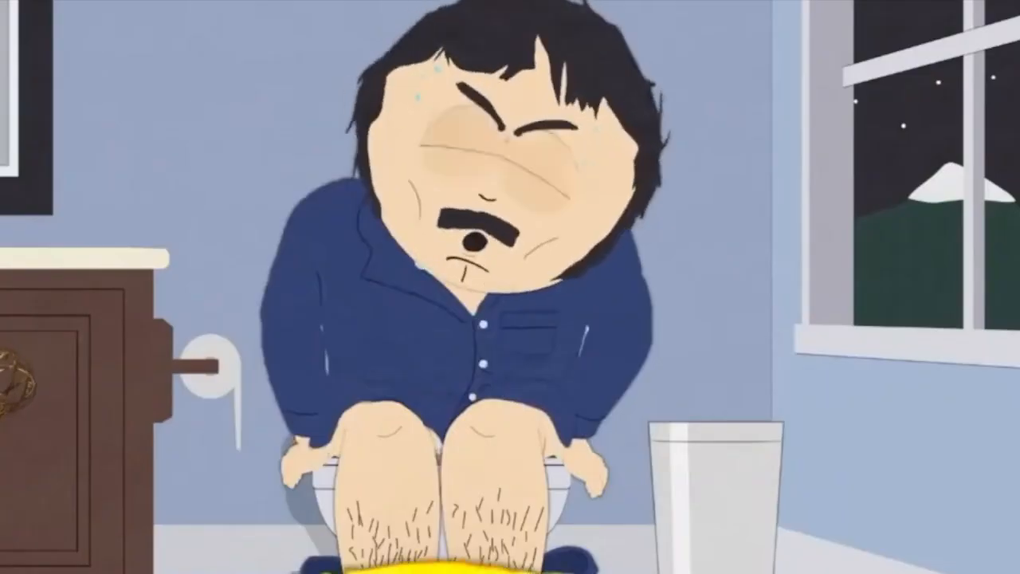
key(space)
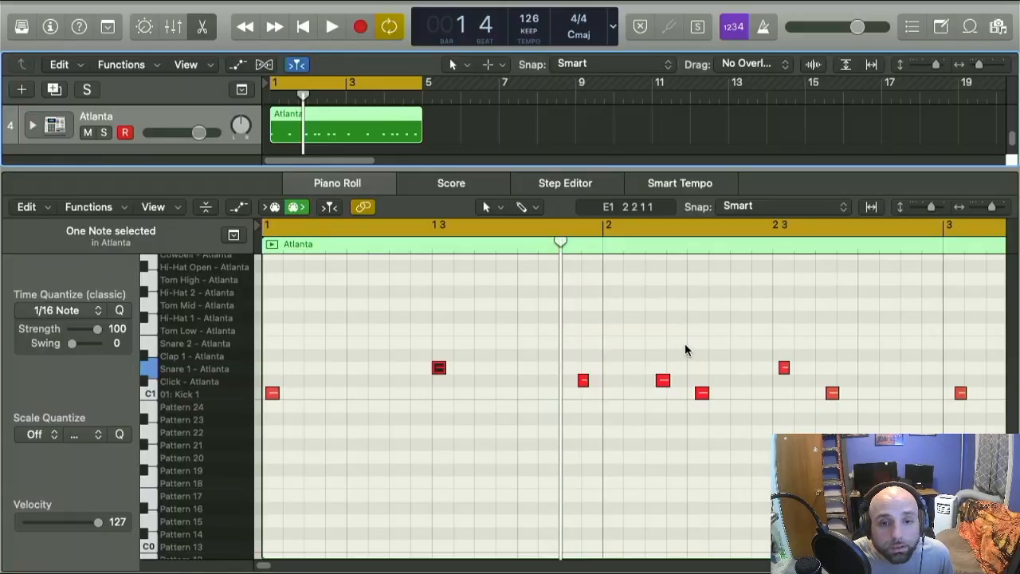
- Play back the drum pattern and move the Click note near the end of bar 1 slightly earlier
key(space)
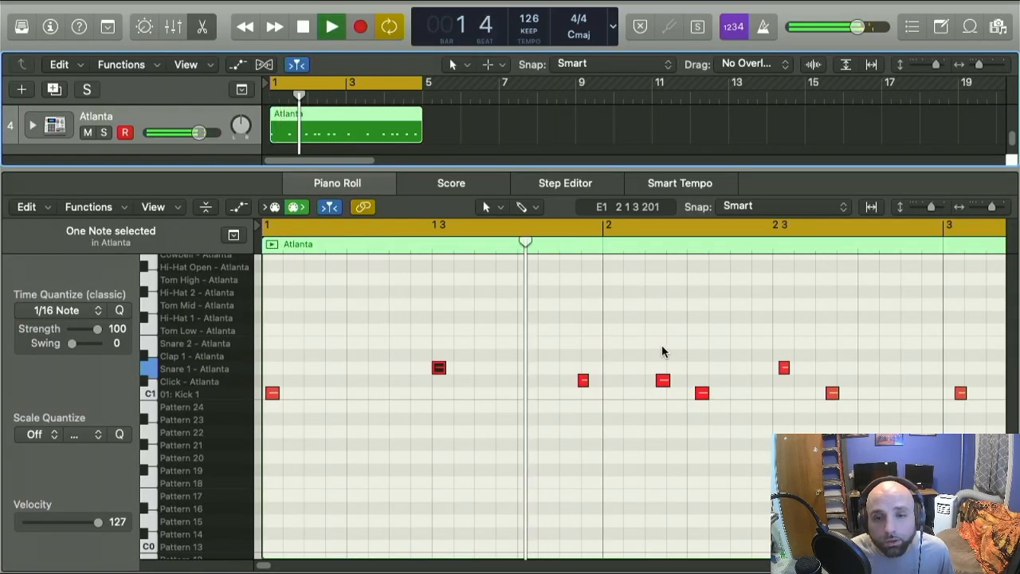
scroll(663, 352, down, 5)
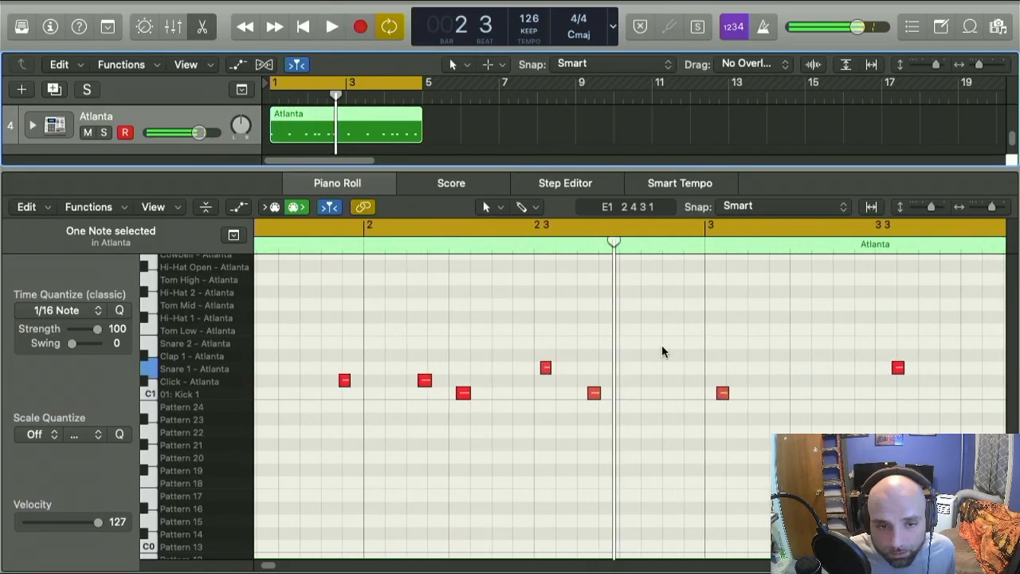
drag(587, 382, 573, 382)
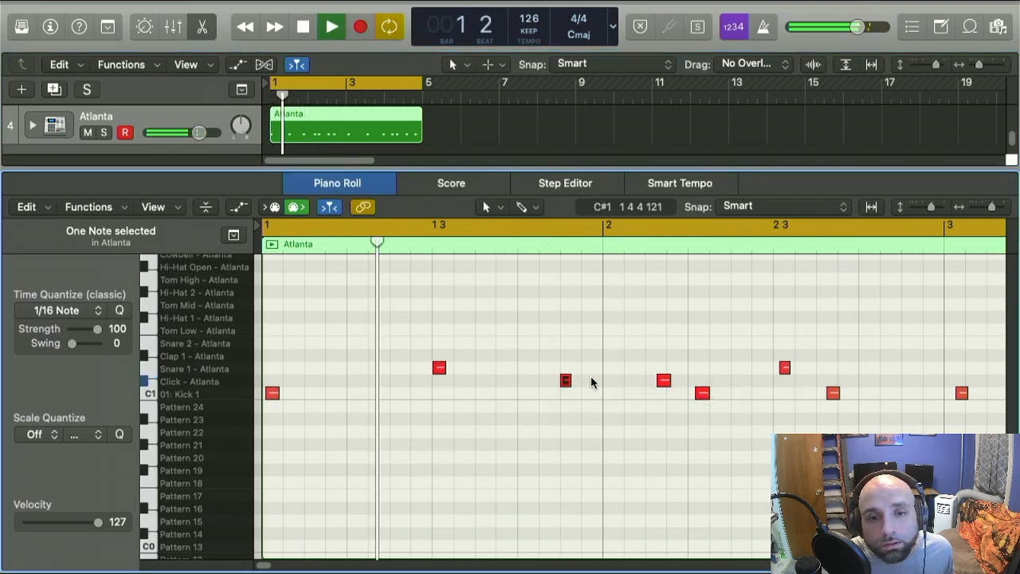
key(space)
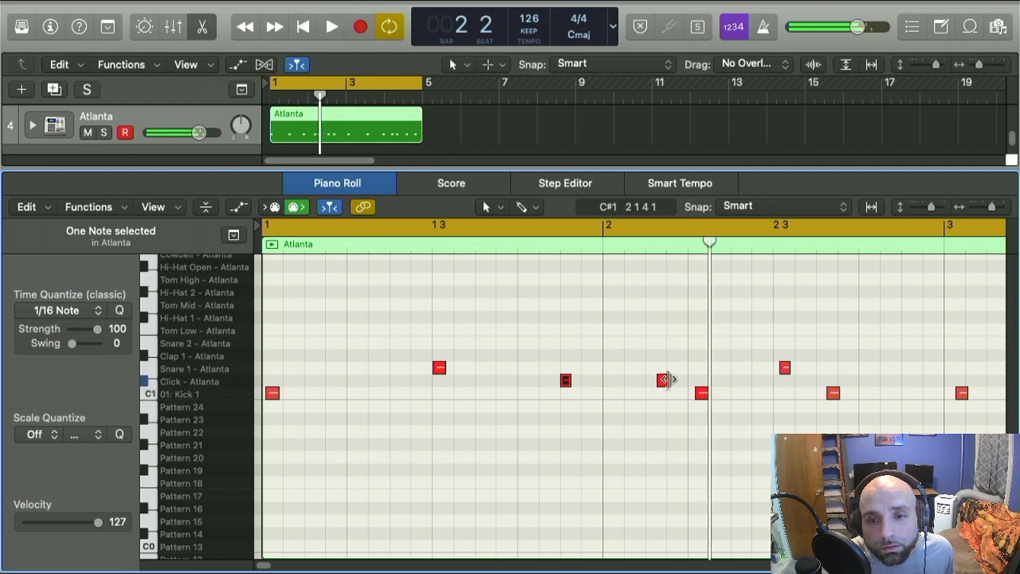
- Move the late Snare 1 note in bar 3 of the Atlanta region earlier, close to beat 3
key(shift+f)
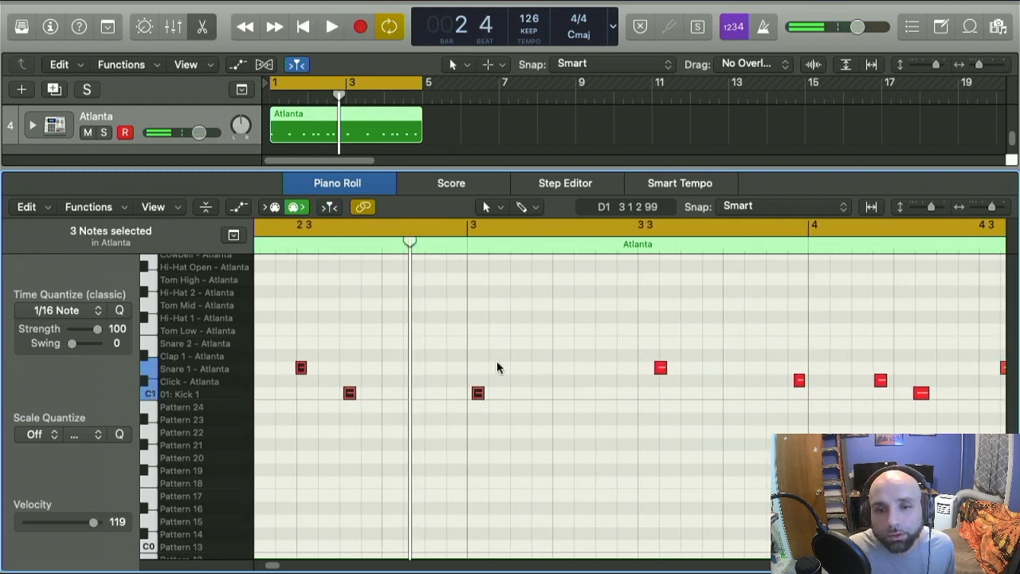
drag(641, 368, 625, 368)
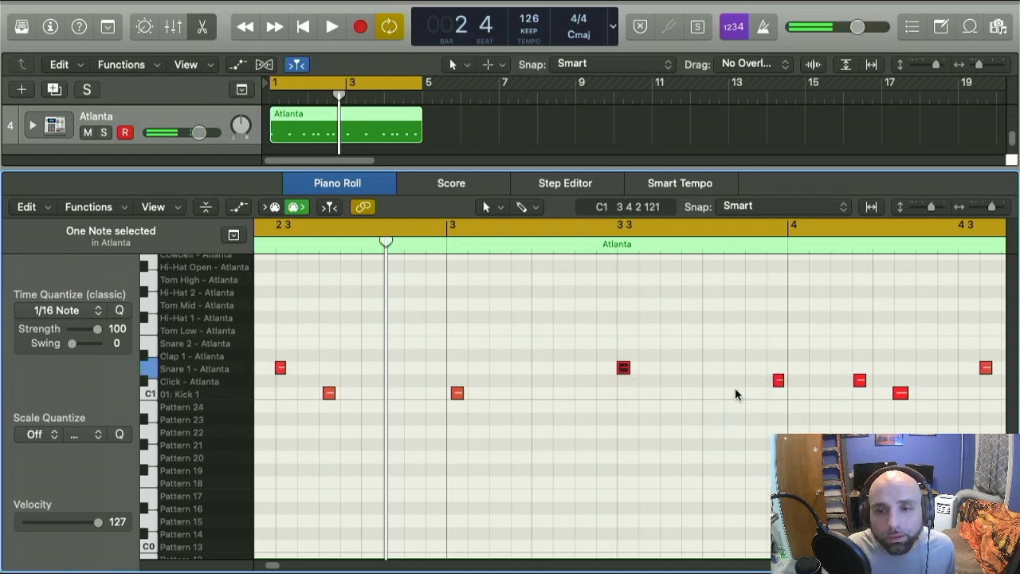
scroll(735, 392, right, 3)
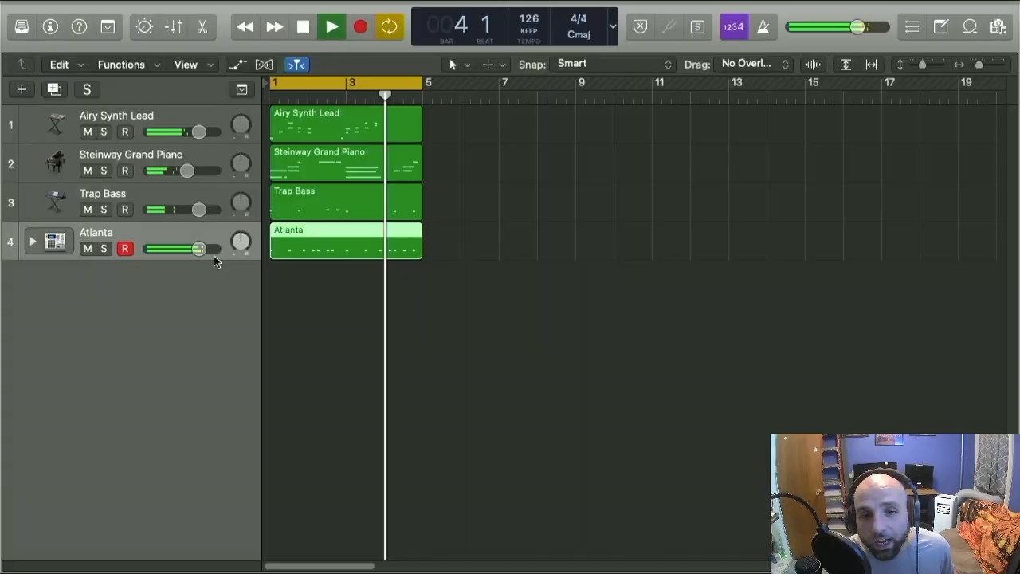
- Add a second Atlanta drum track below the first and record a four-bar eighth-note Hi-Hat 1 pattern on it
key(i)
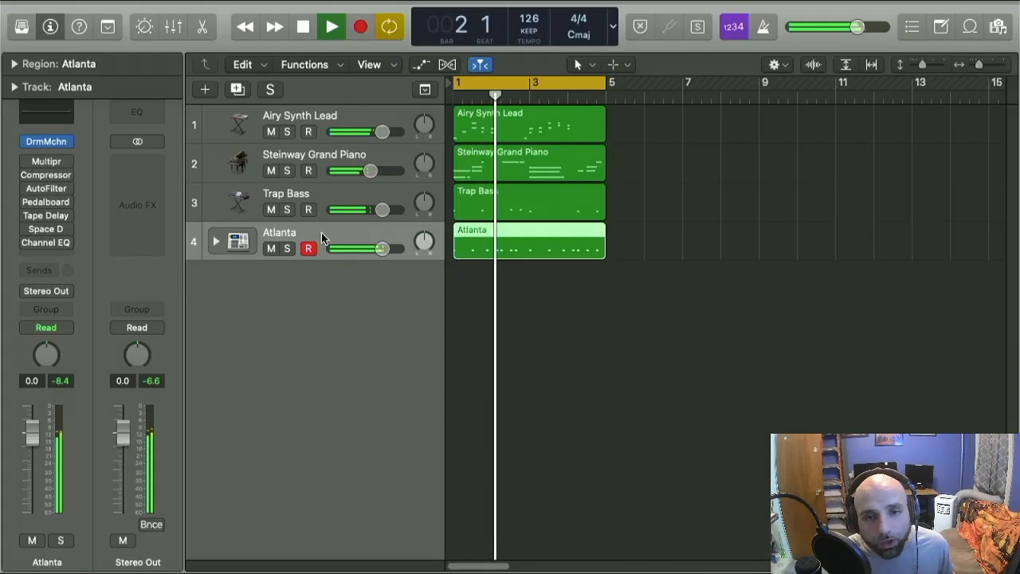
key(space)
double_click(373, 284)
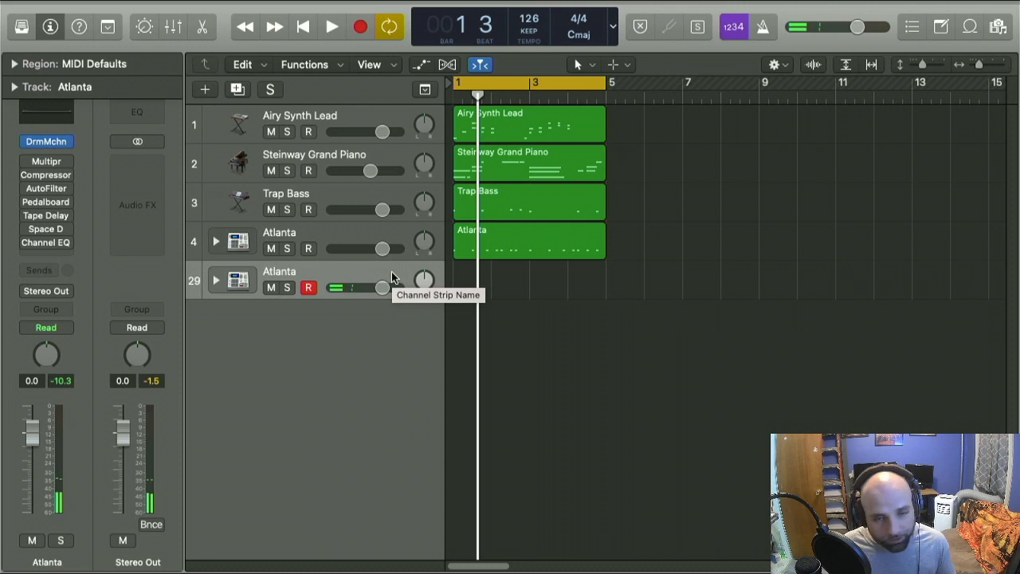
key(Return)
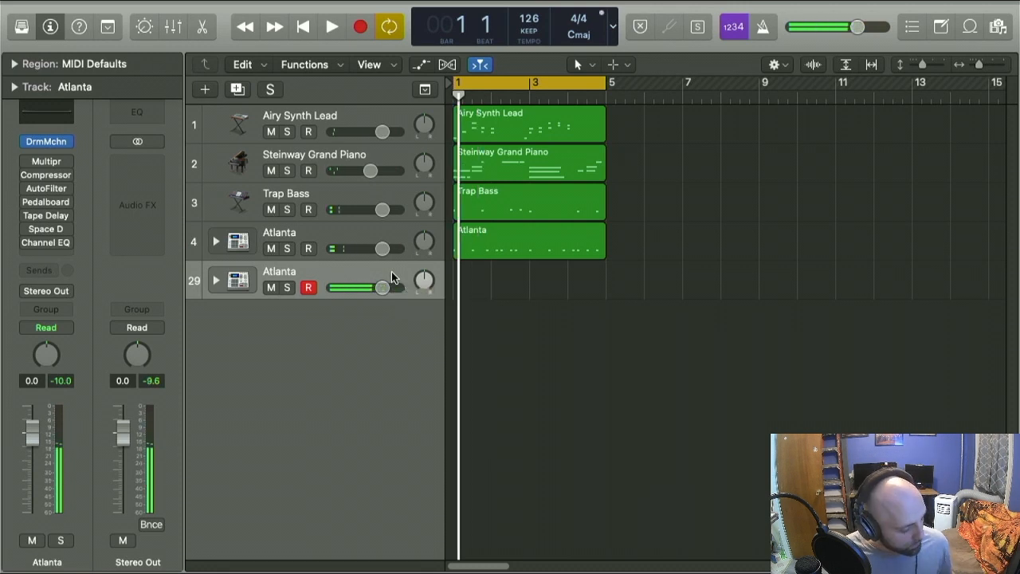
key(r)
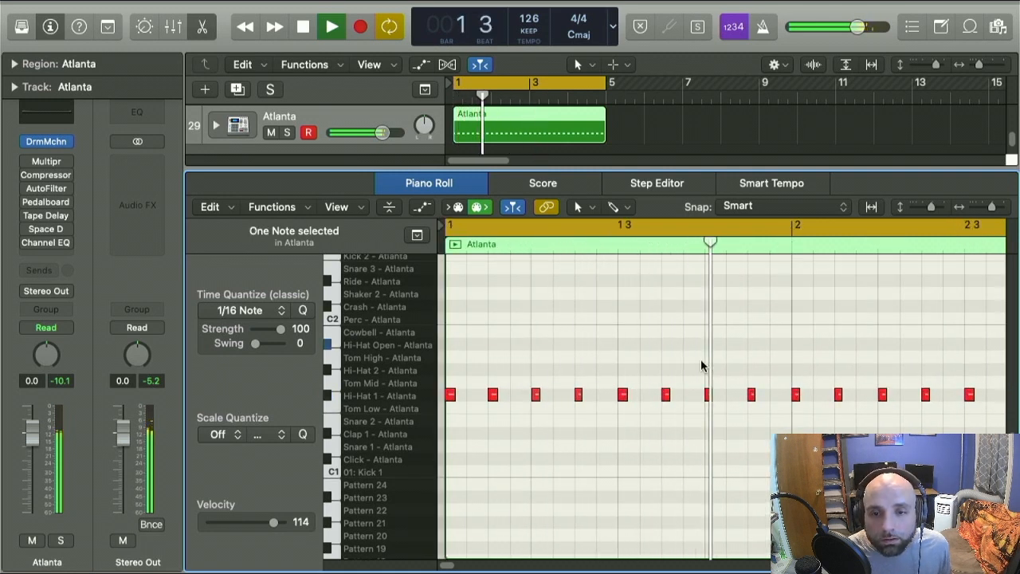
- Stop playback and move the Hi-Hat 1 note at position 1 3 3 1 up to Hi-Hat 2
key(space)
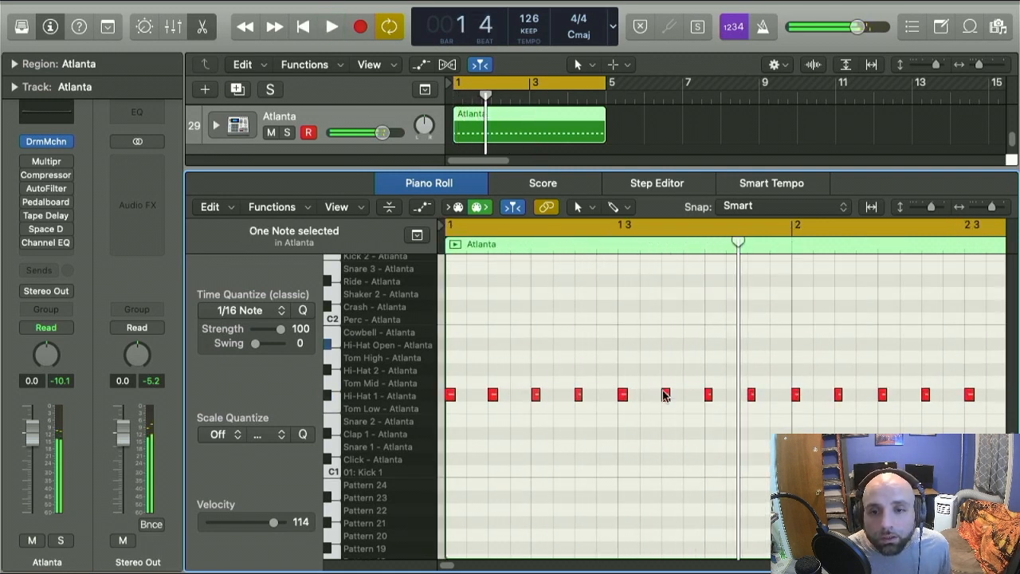
click(665, 394)
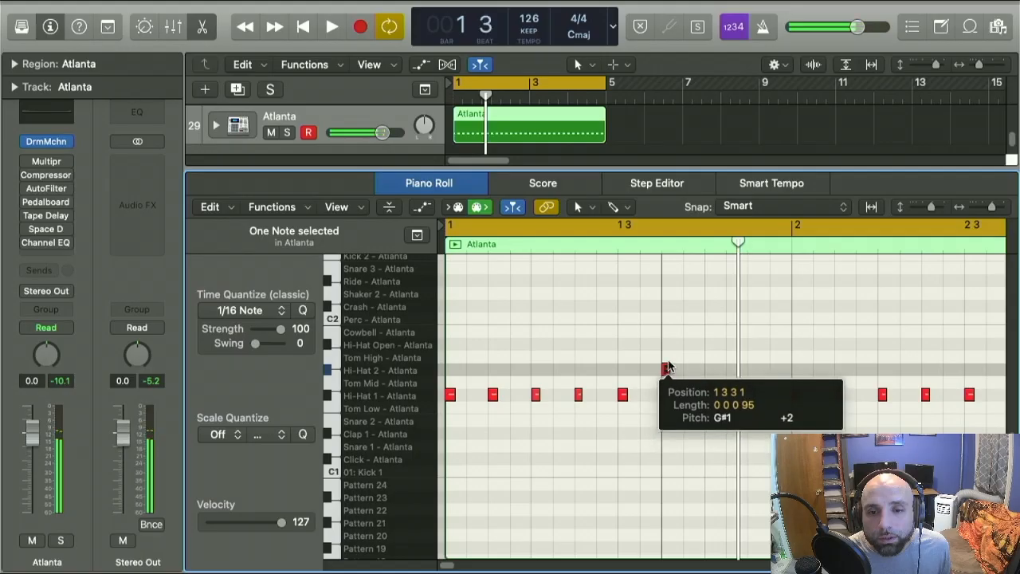
mouse_move(667, 371)
mouse_down()
mouse_move(667, 332)
mouse_move(667, 371)
mouse_up()
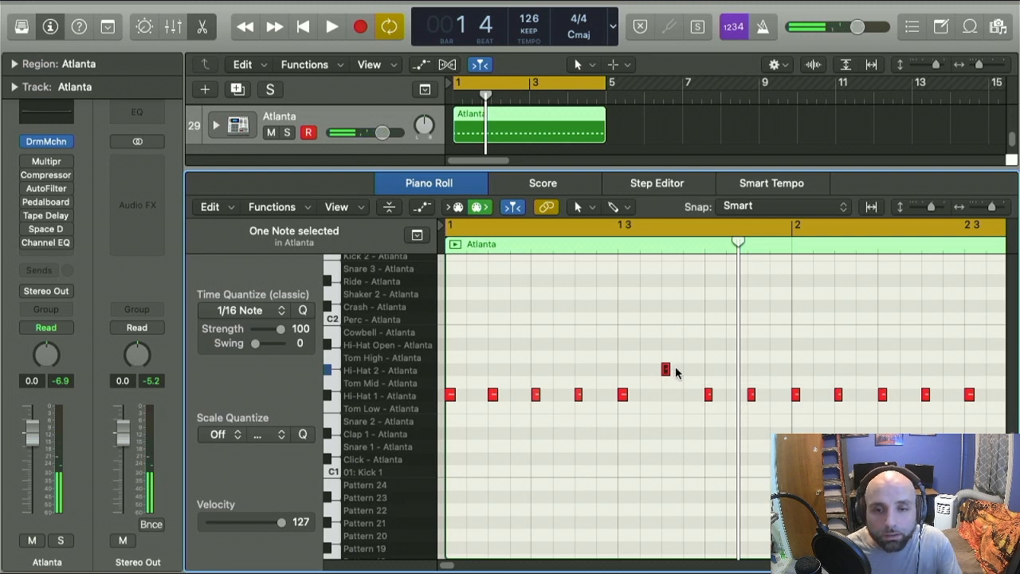
- Shorten the Hi-Hat 2 note, add two more short notes right after it as a three-hit roll, and play it back
scroll(677, 372, up, 6)
scroll(676, 373, down, 4)
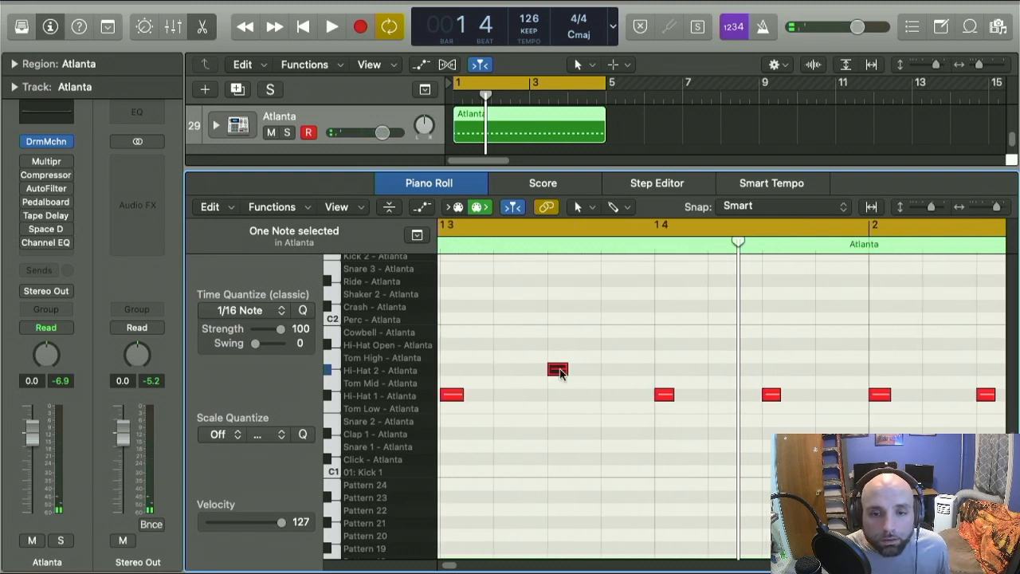
drag(560, 373, 596, 374)
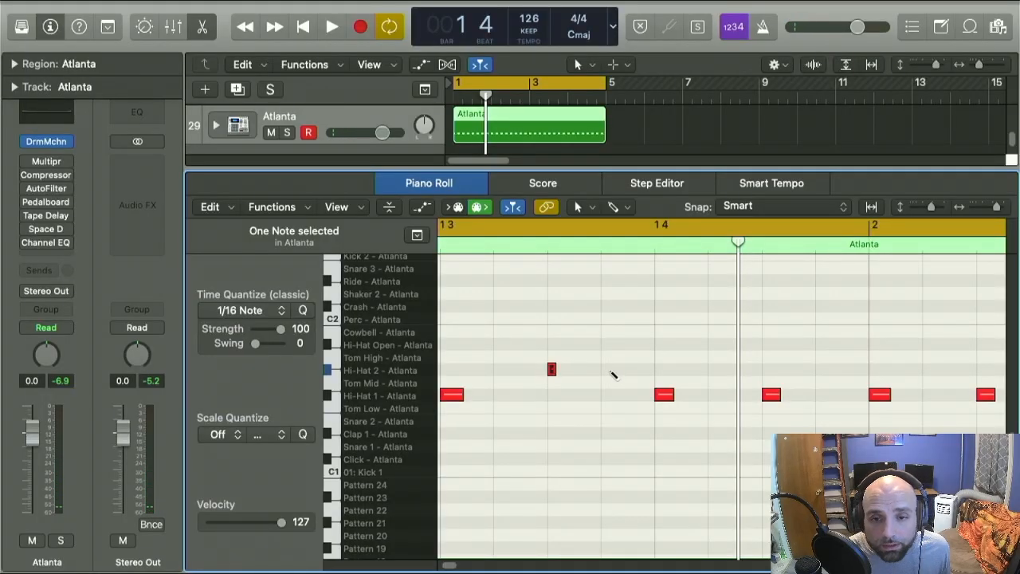
super+click(611, 375)
drag(607, 373, 573, 371)
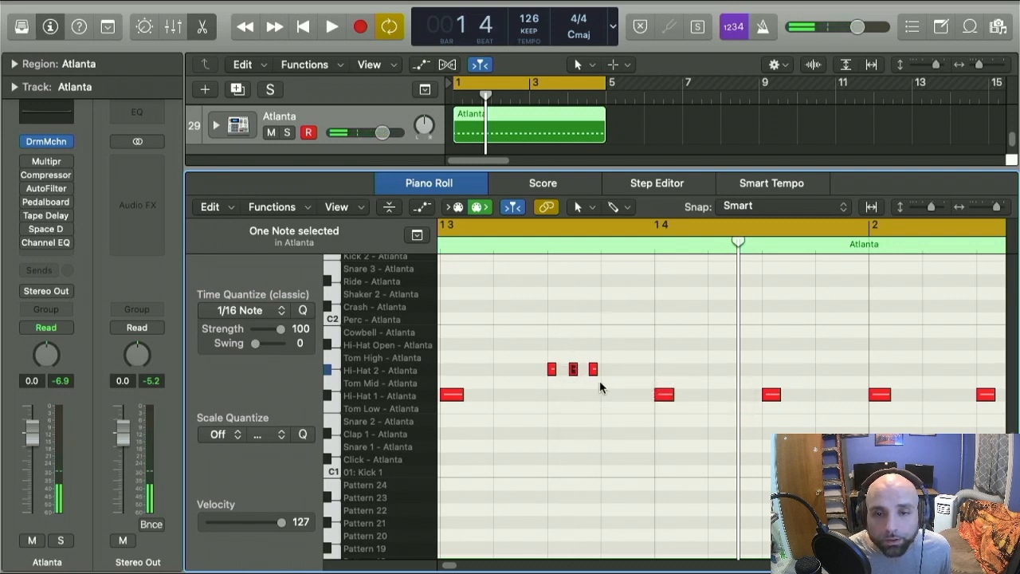
key(space)
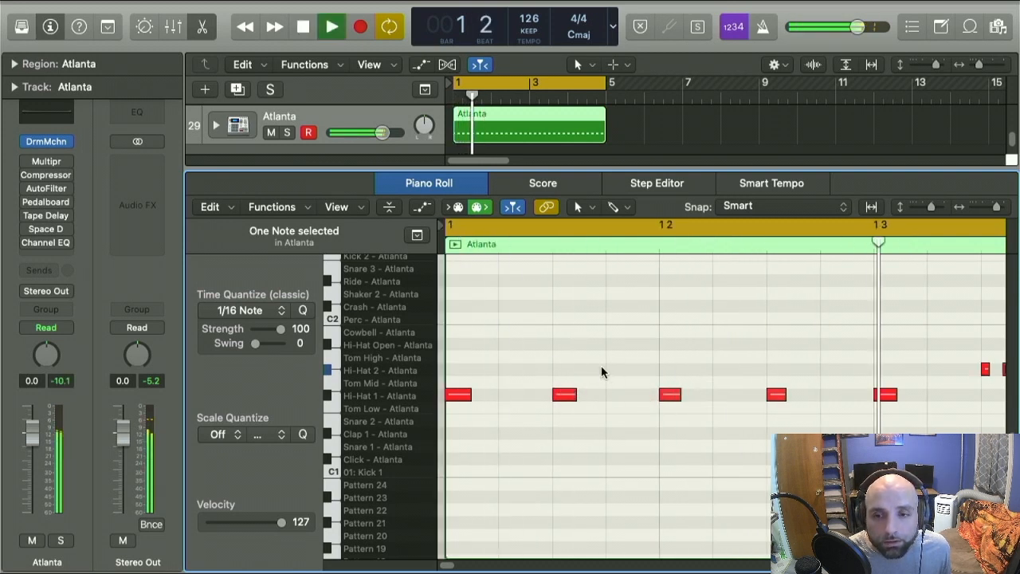
key(space)
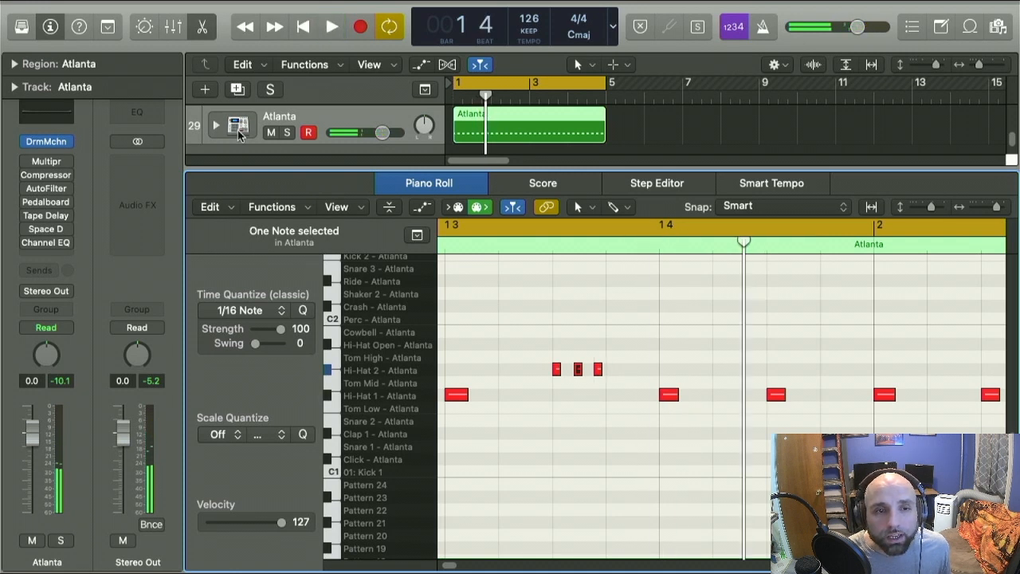
- Open Drum Machine Designer for the second Atlanta track, select the Hi-Hat 2 pad and reposition the window to show its controls
click(245, 125)
click(243, 127)
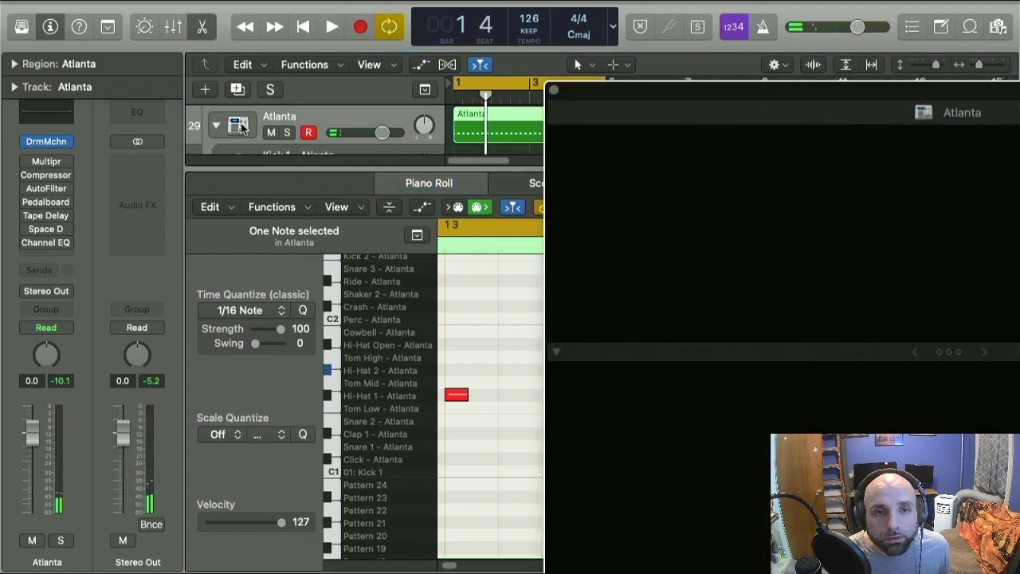
key(space)
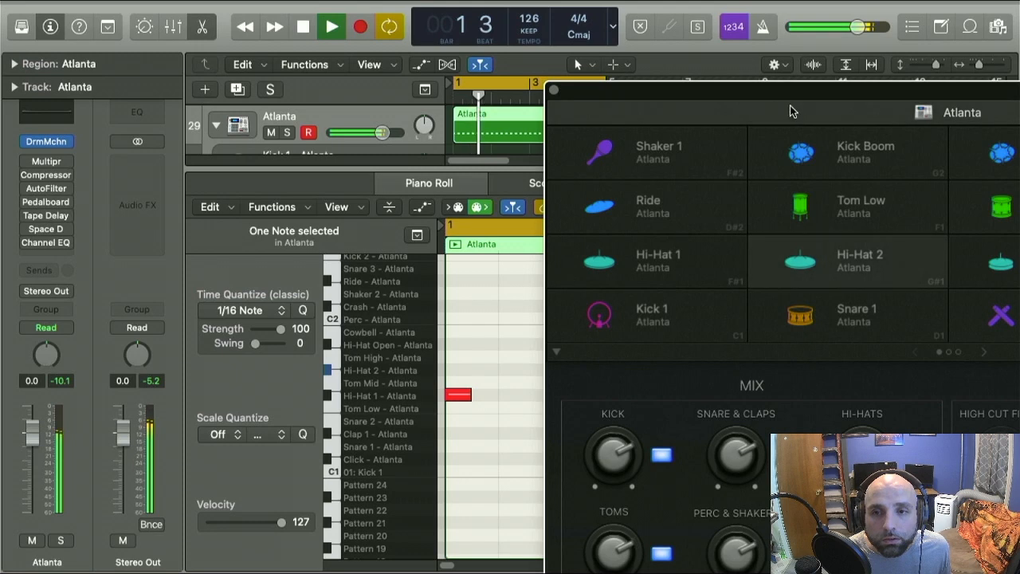
key(space)
click(835, 265)
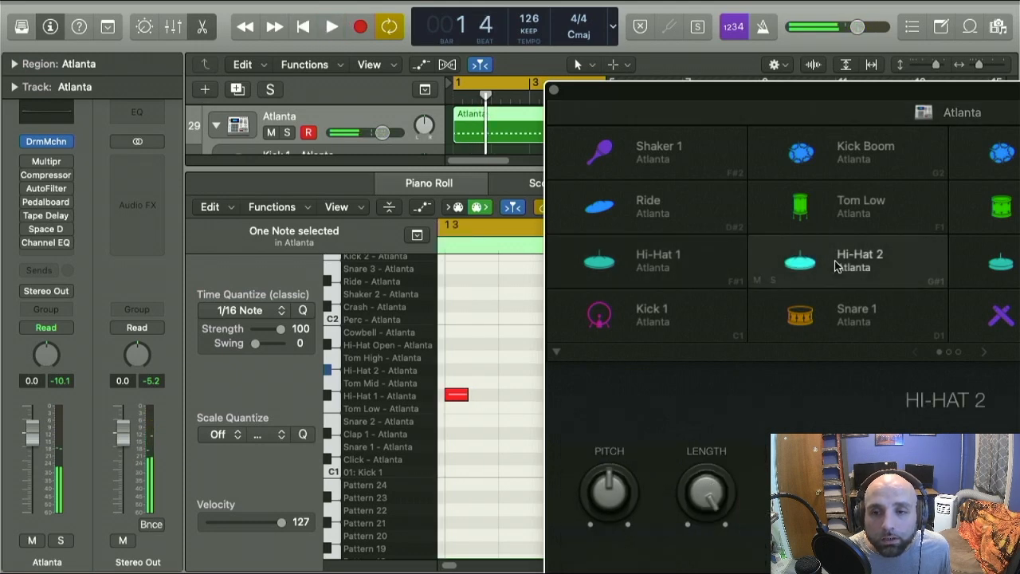
double_click(849, 98)
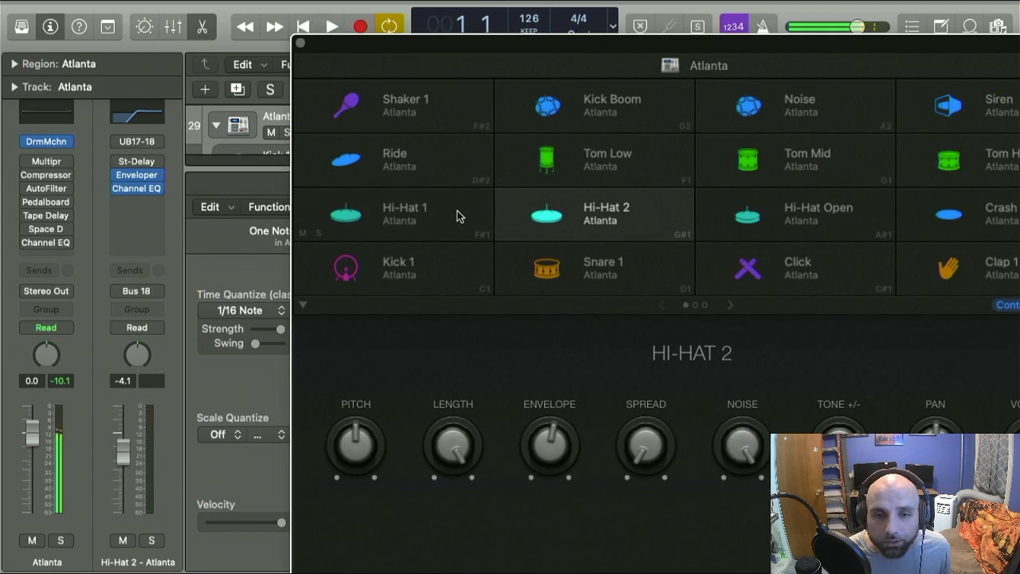
- Audition the Hi-Hat 1, Kick 1, Snare 1 and Hi-Hat 2 pads of the second Atlanta kit
click(456, 222)
click(452, 253)
click(561, 279)
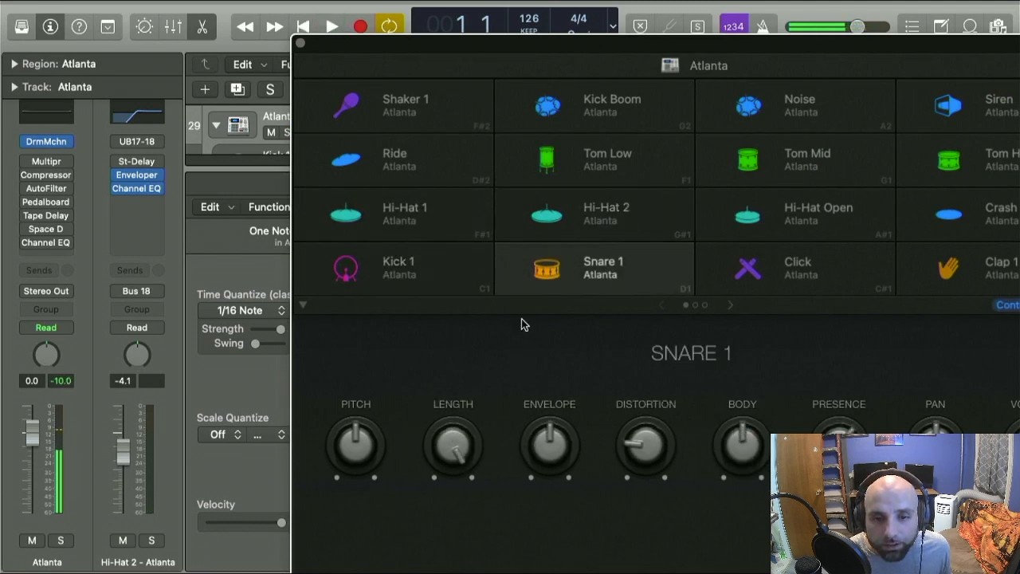
click(596, 214)
key(space)
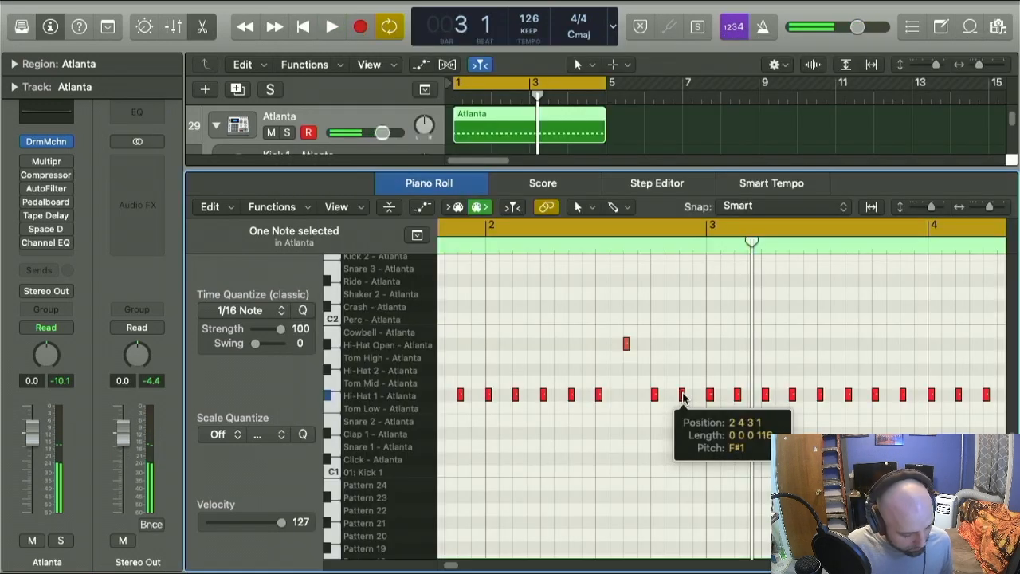
- Delete the Hi-Hat 1 note at position 2 4 3 1 and paste the copied three-hit Hi-Hat 2 roll in its place
key(Delete)
scroll(675, 364, up, 5)
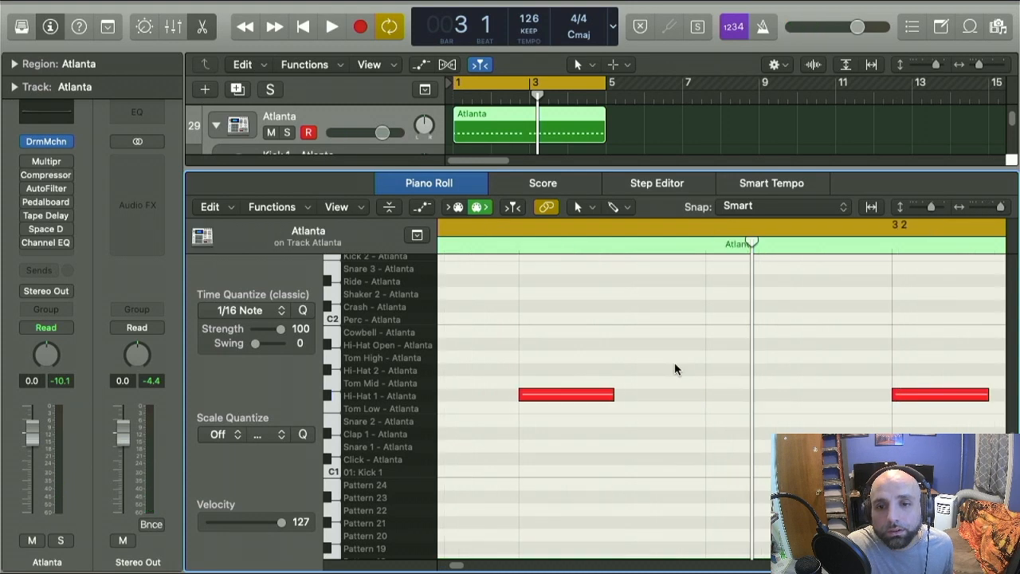
scroll(675, 364, down, 4)
scroll(674, 364, left, 2)
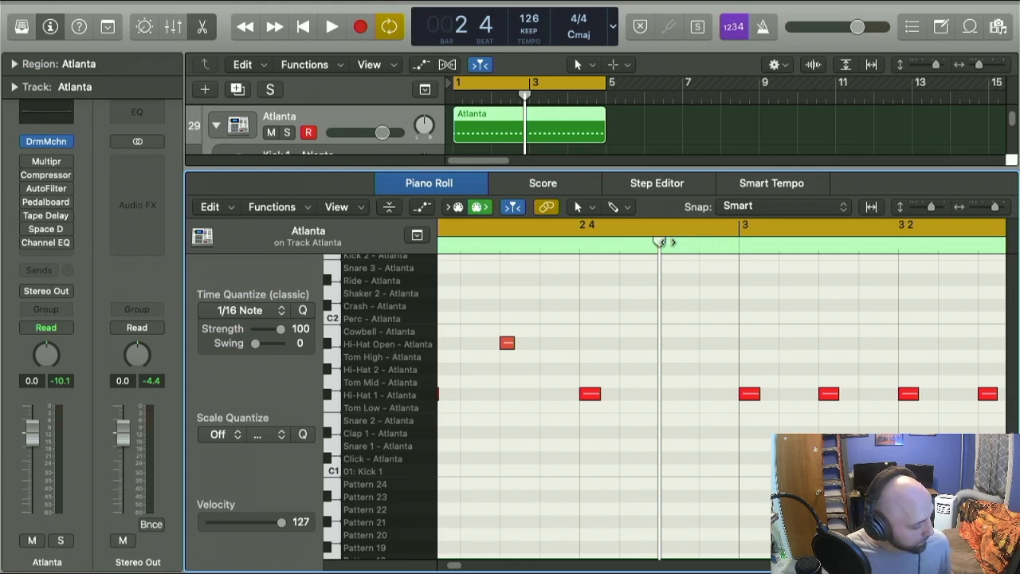
key(super+v)
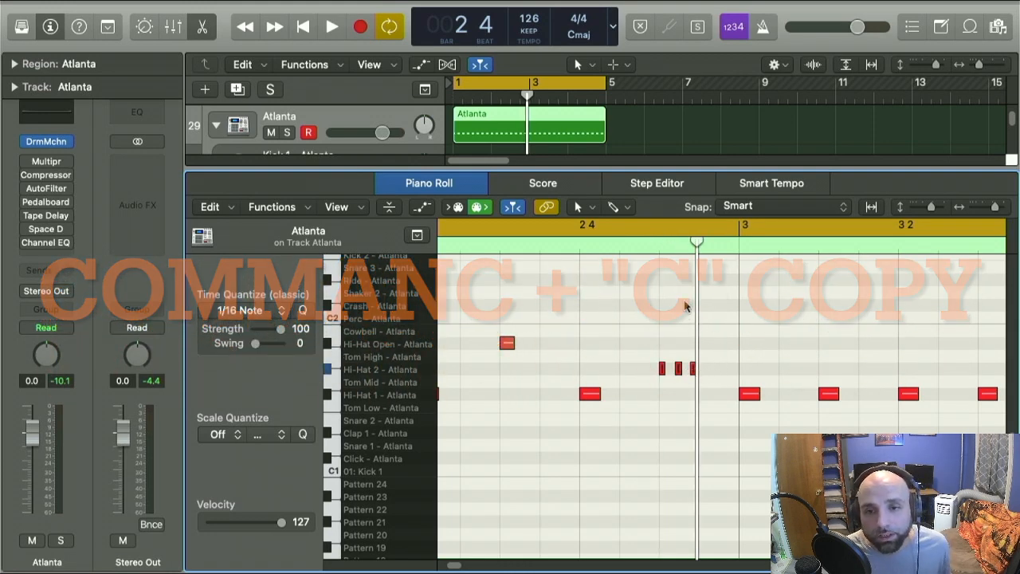
click(660, 243)
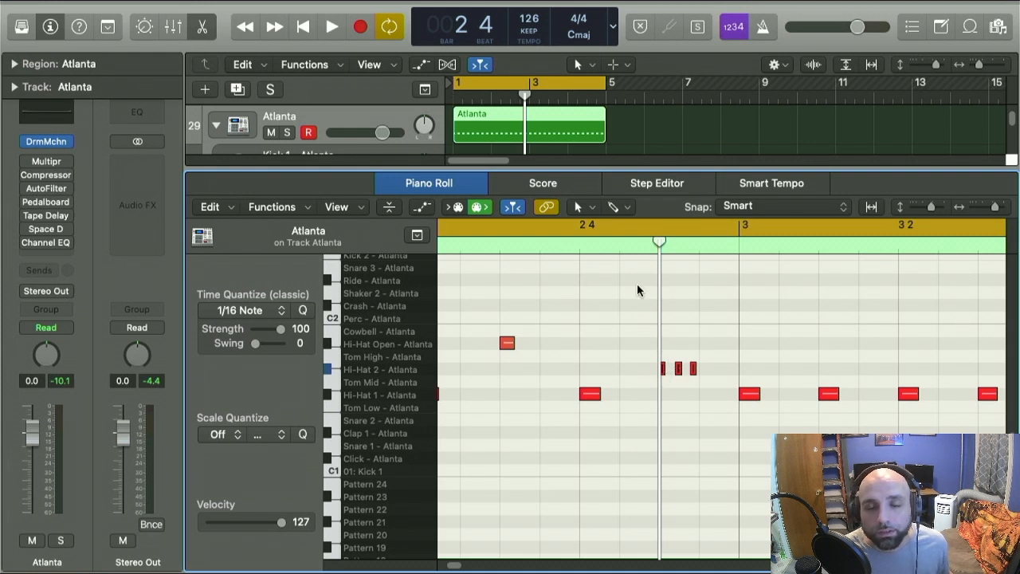
- Play the hi-hat pattern back from the start, stop it and close the Piano Roll
key(Return)
key(space)
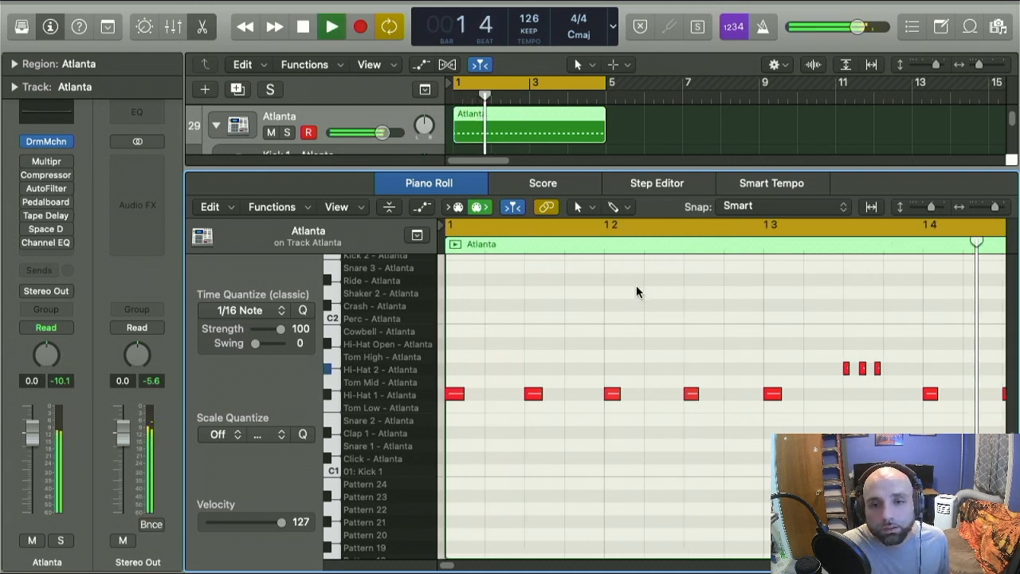
key(space)
key(p)
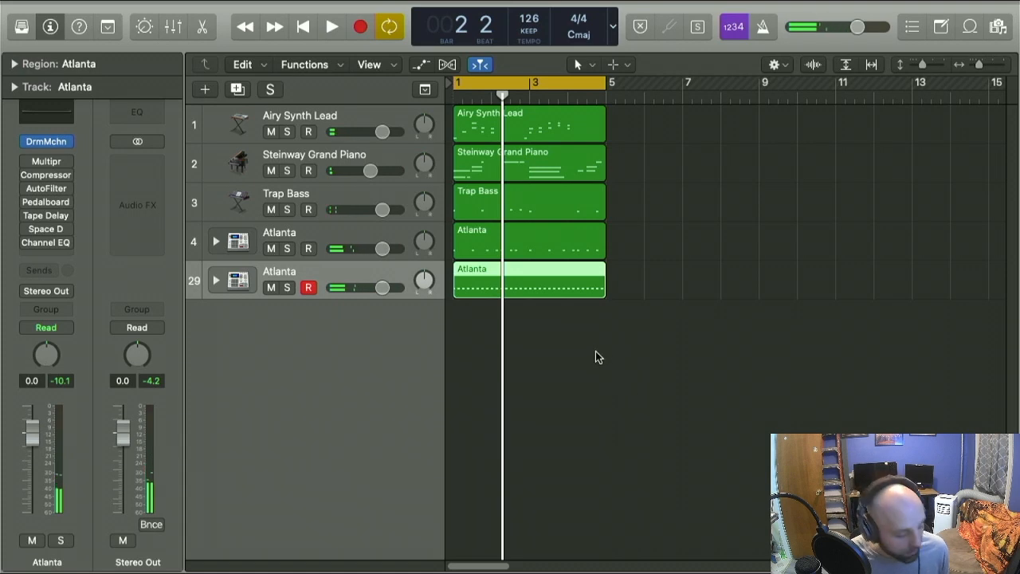
key(p)
key(p)
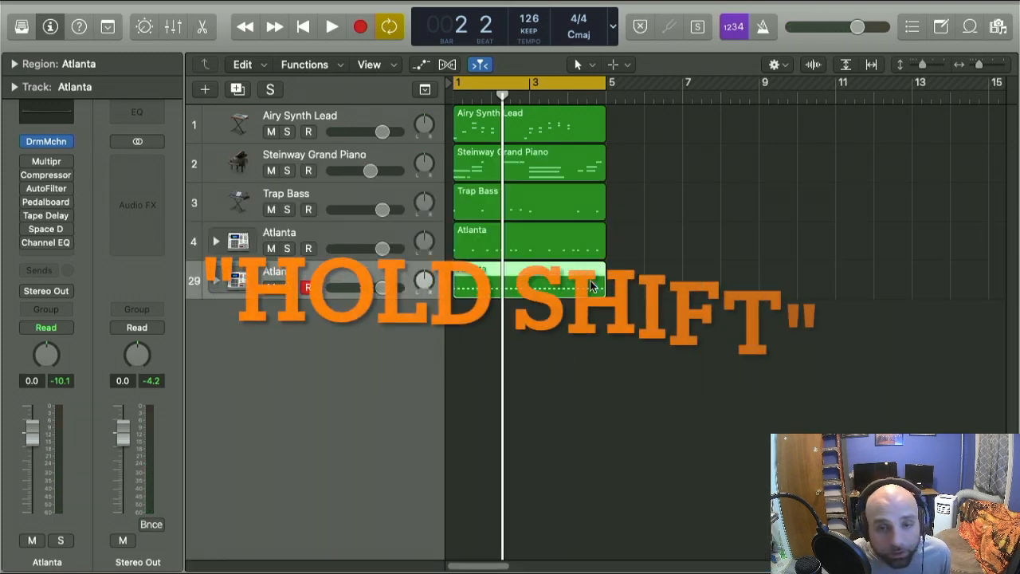
- Select both Atlanta regions, show their notes together in the Piano Roll and play them back
shift+click(543, 240)
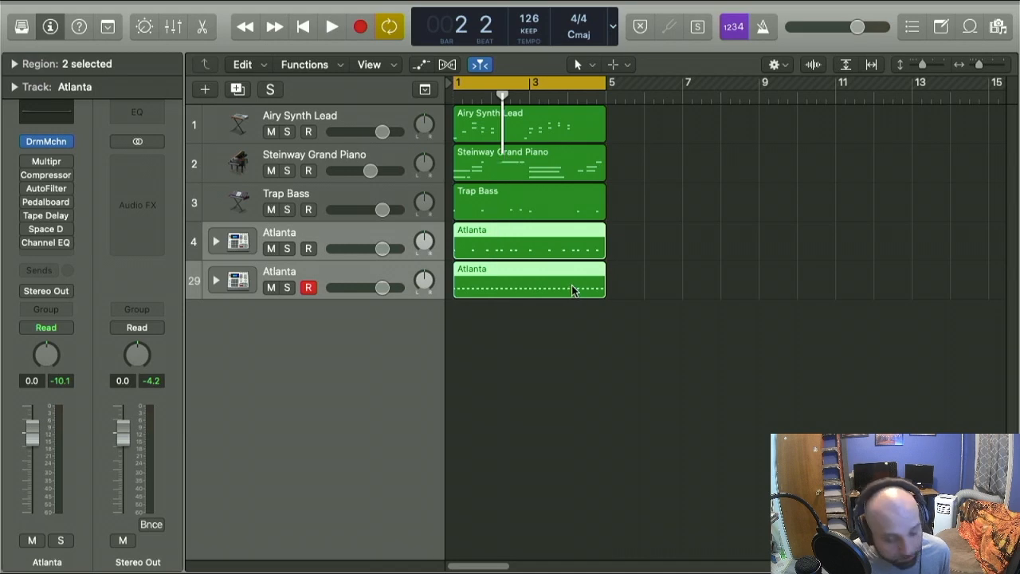
key(p)
scroll(613, 361, down, 10)
scroll(613, 361, up, 4)
key(space)
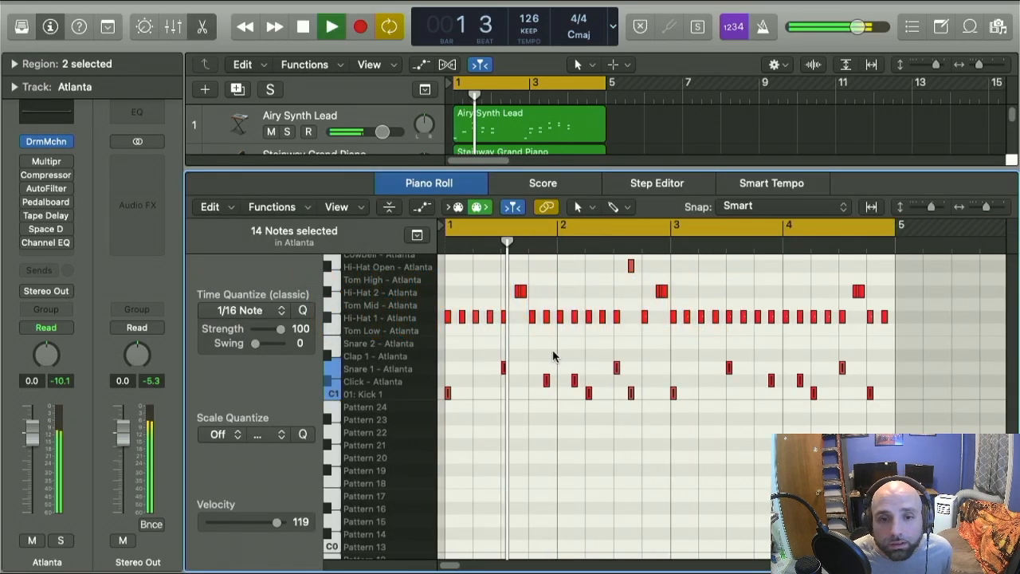
key(space)
scroll(534, 395, up, 3)
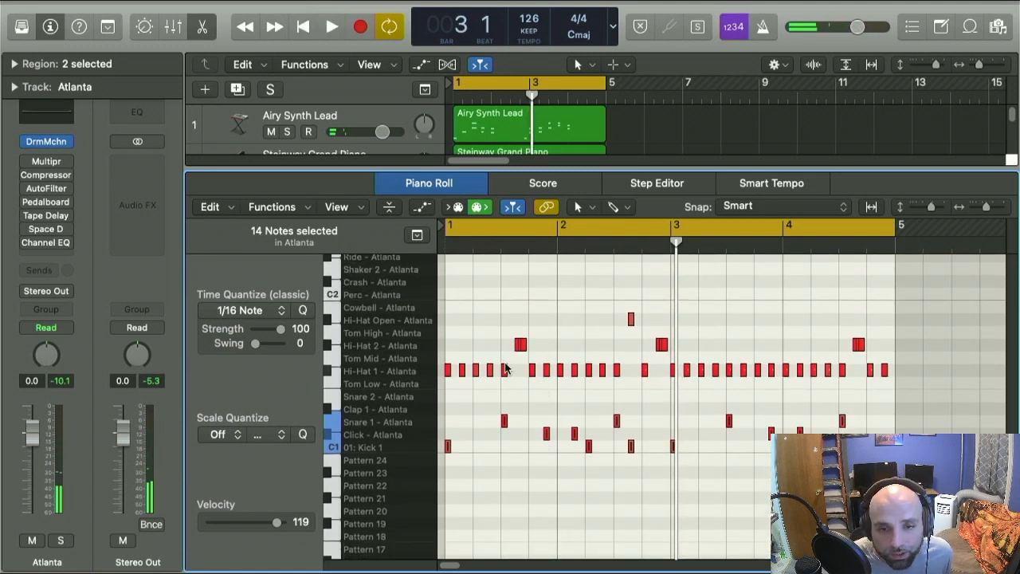
- Delete the Hi-Hat 1 notes that coincide with snare, click and kick hits after the first beat, and play the loop
click(504, 371)
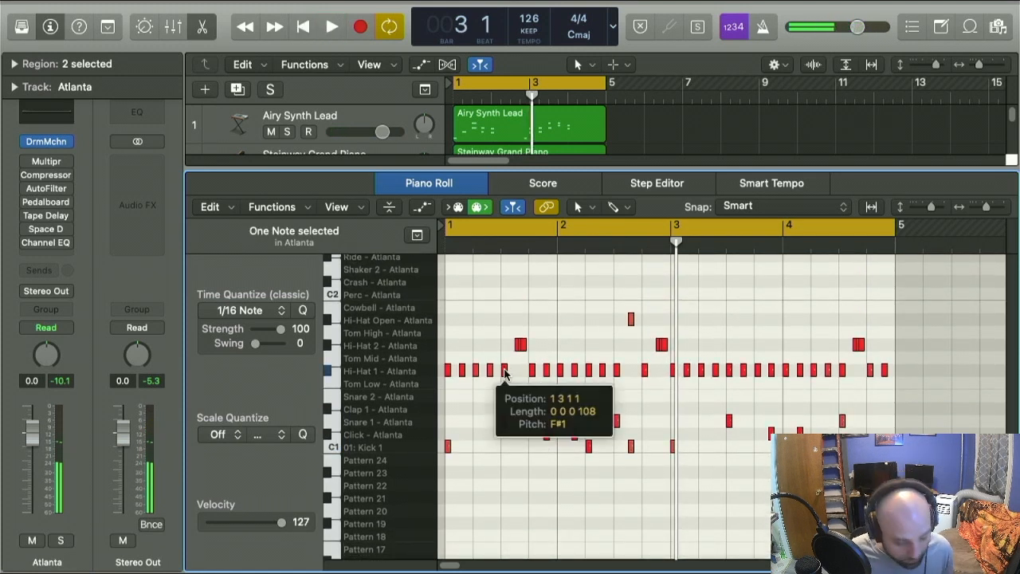
key(Delete)
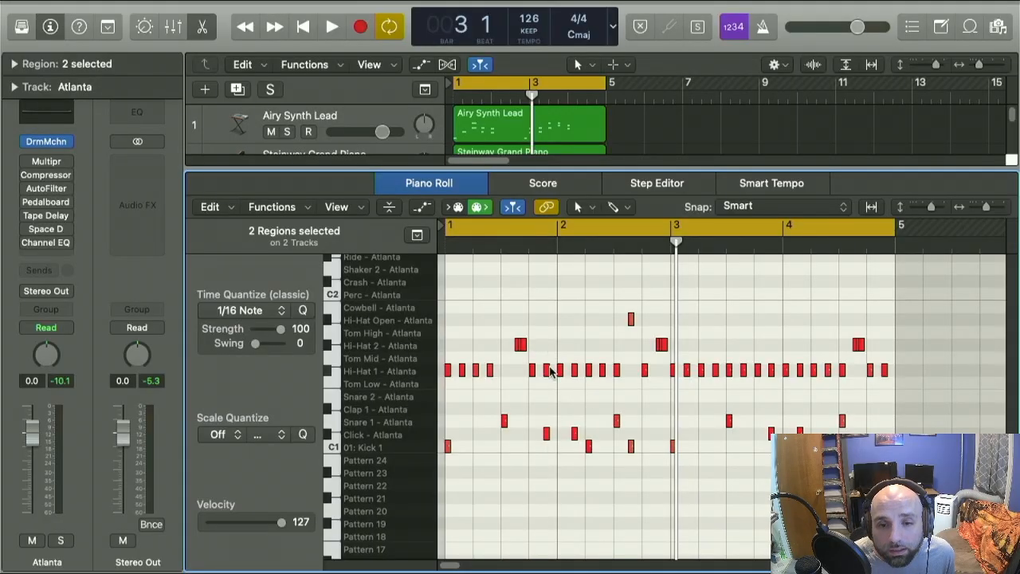
click(546, 433)
click(546, 374)
key(Delete)
click(574, 373)
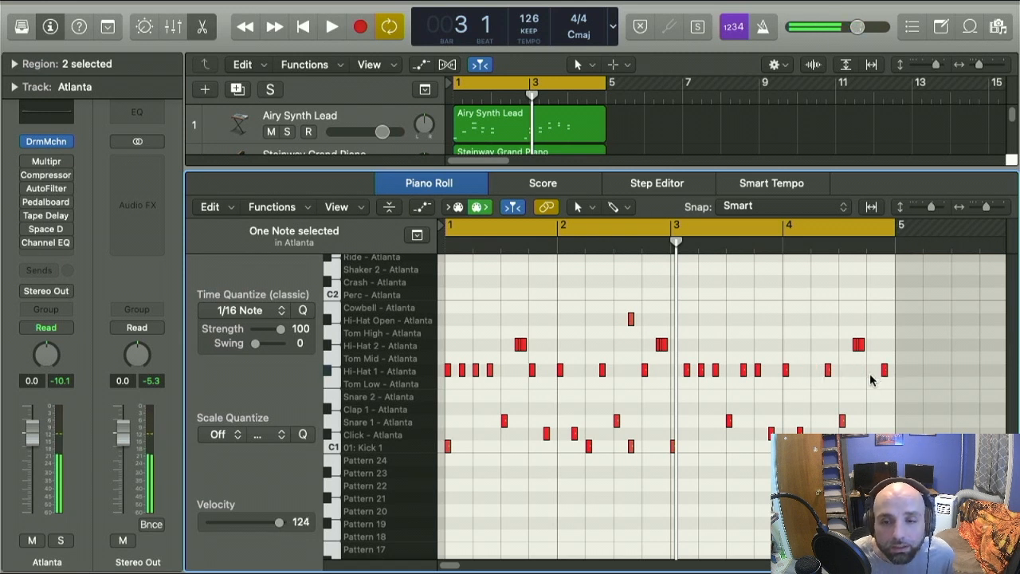
key(space)
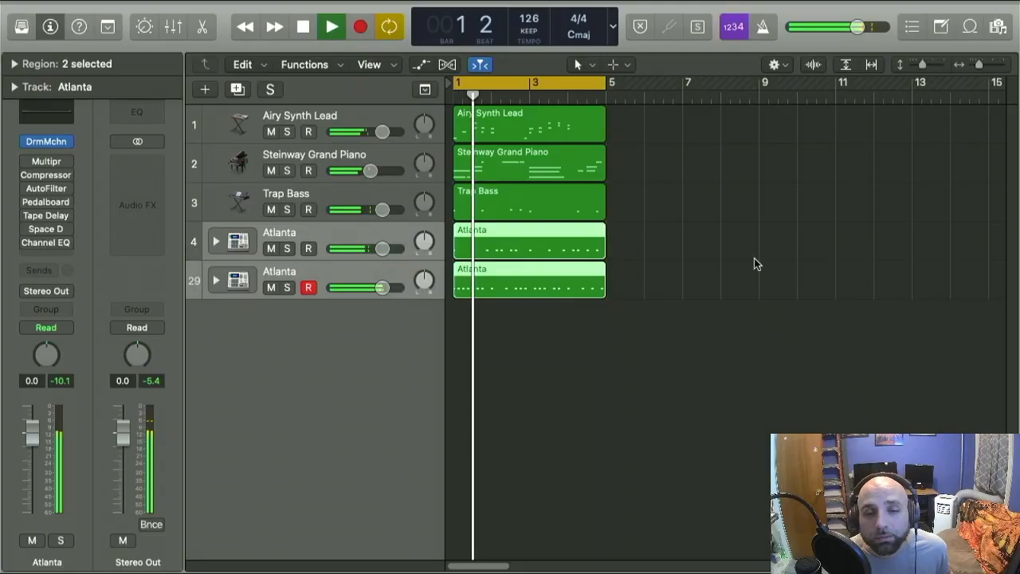
click(752, 252)
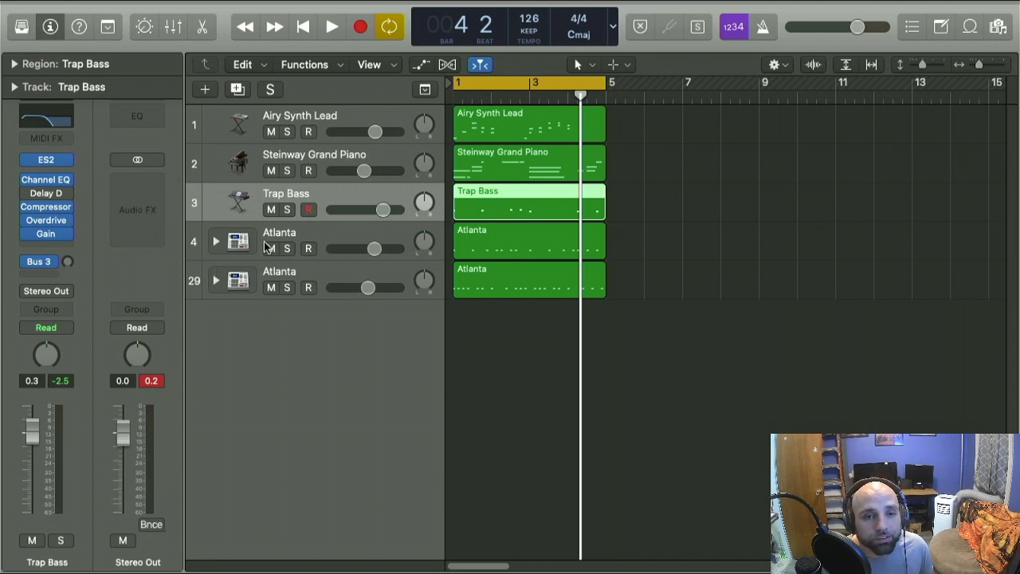
- Select the Trap Bass track, insert a stereo Compressor on the Stereo Out channel and move its window clear of the channel strips
click(332, 233)
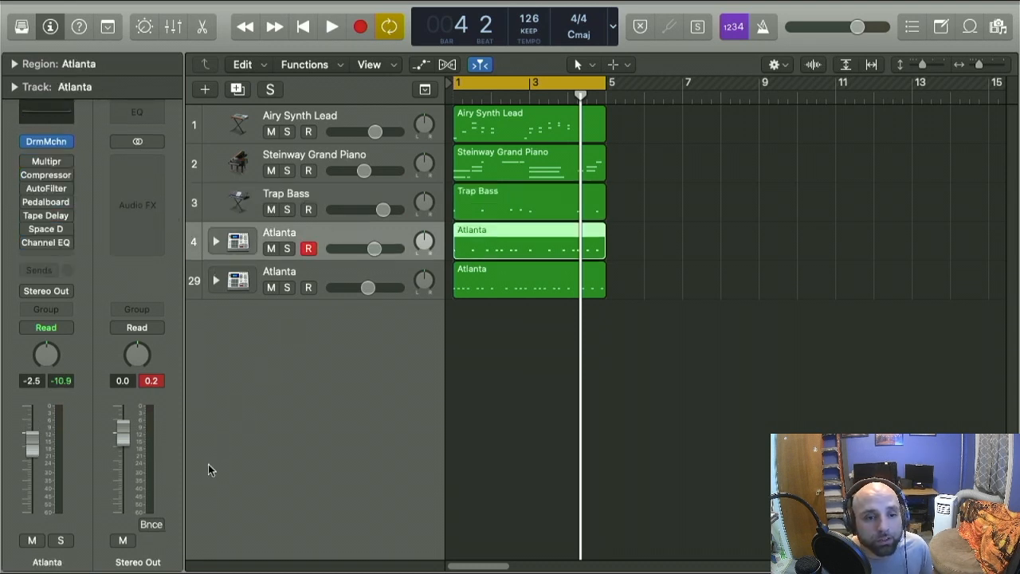
click(220, 189)
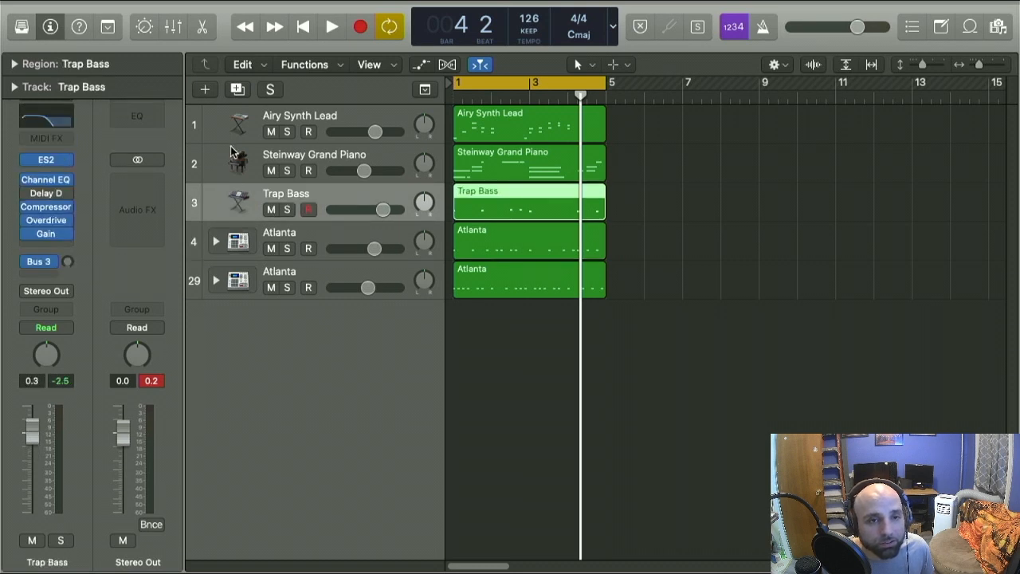
click(230, 147)
click(247, 205)
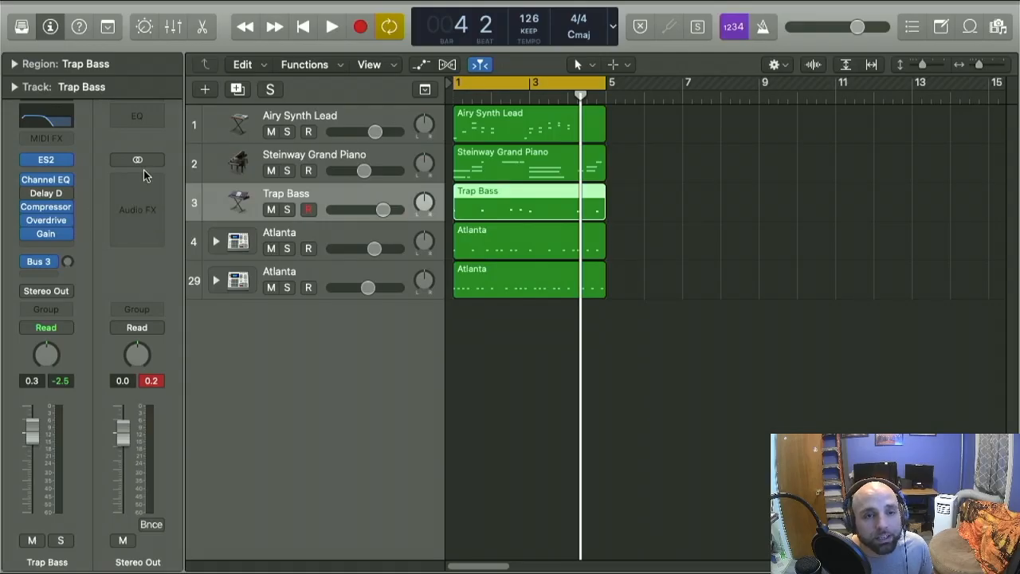
click(142, 179)
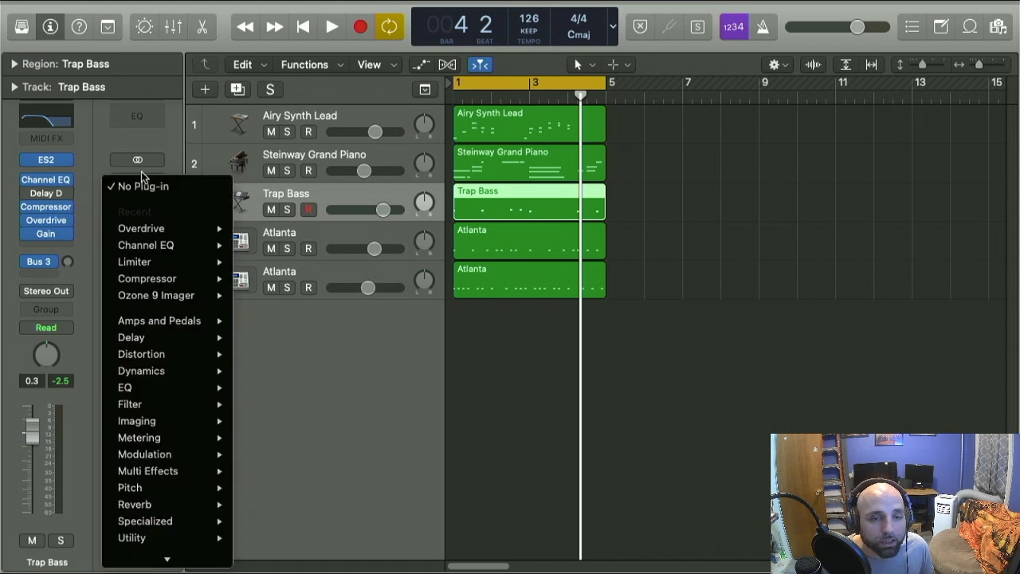
mouse_move(156, 284)
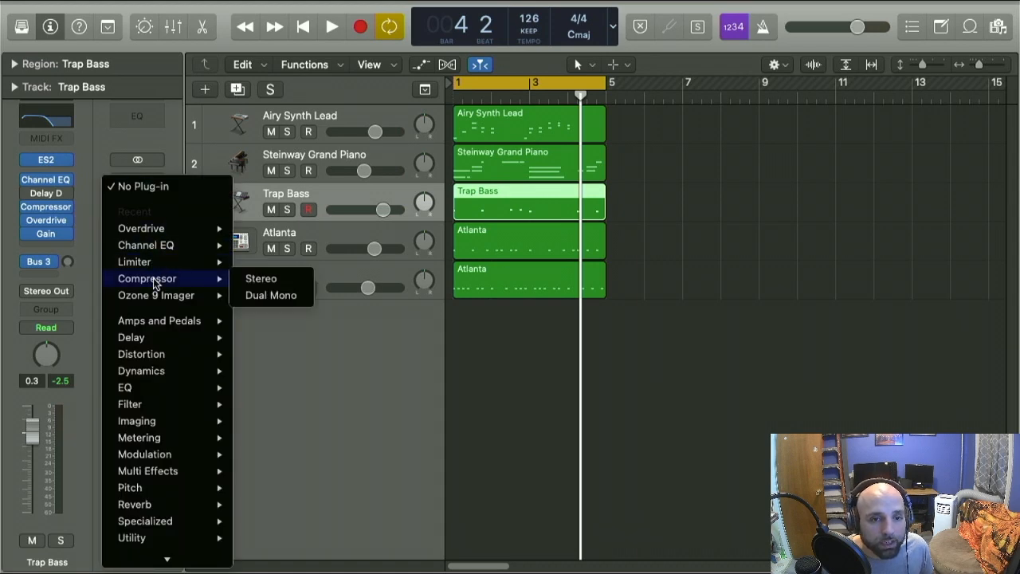
click(262, 279)
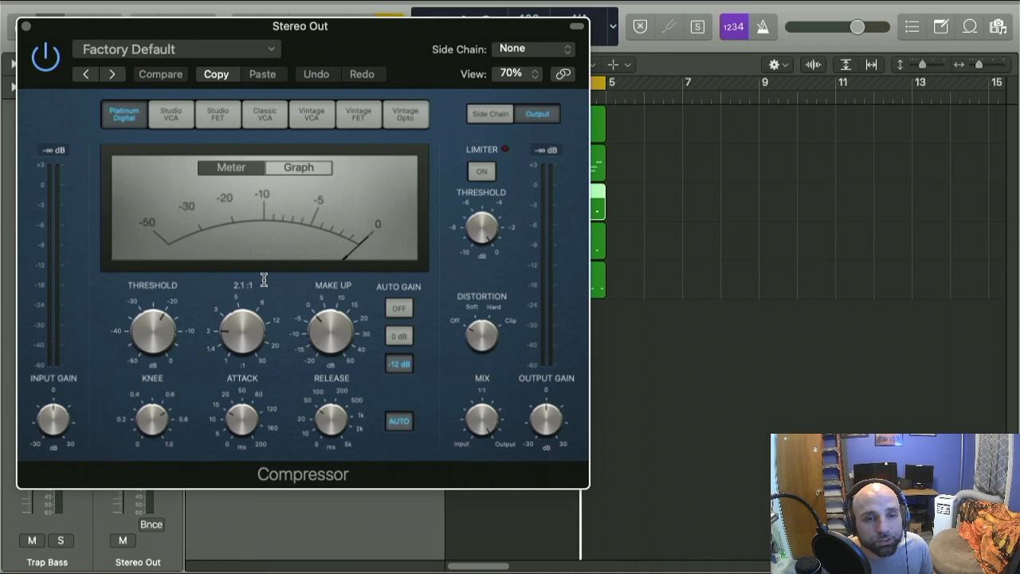
drag(165, 27, 508, 67)
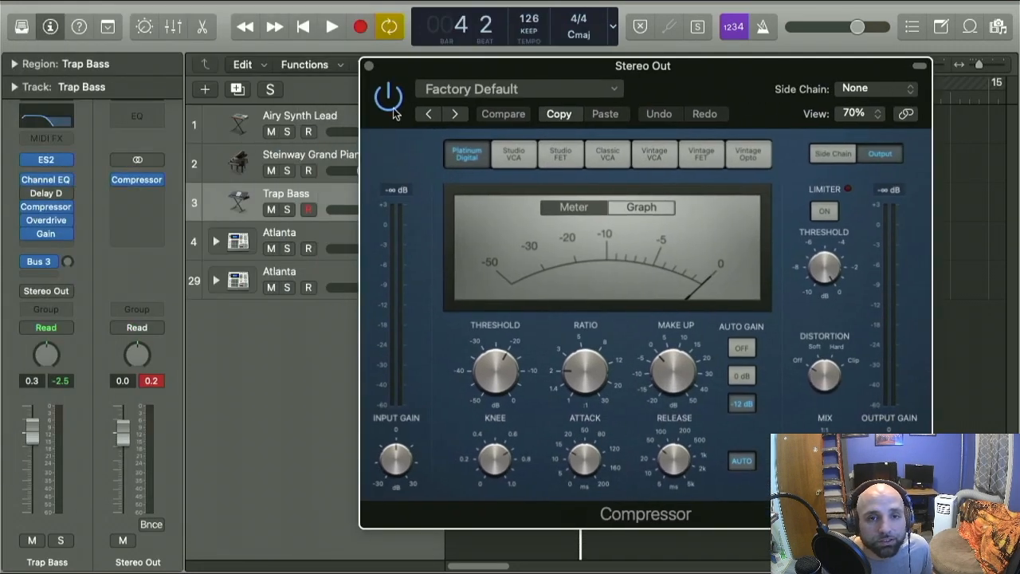
- Turn down the Compressor's Mix during playback and compare the sound with the plug-in bypassed and active
key(space)
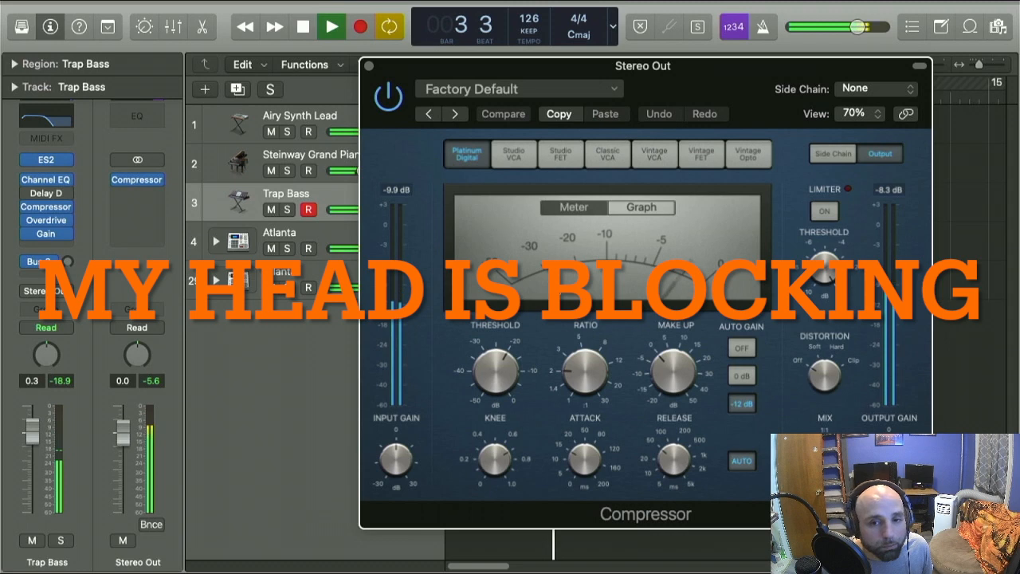
drag(825, 460, 825, 515)
click(389, 98)
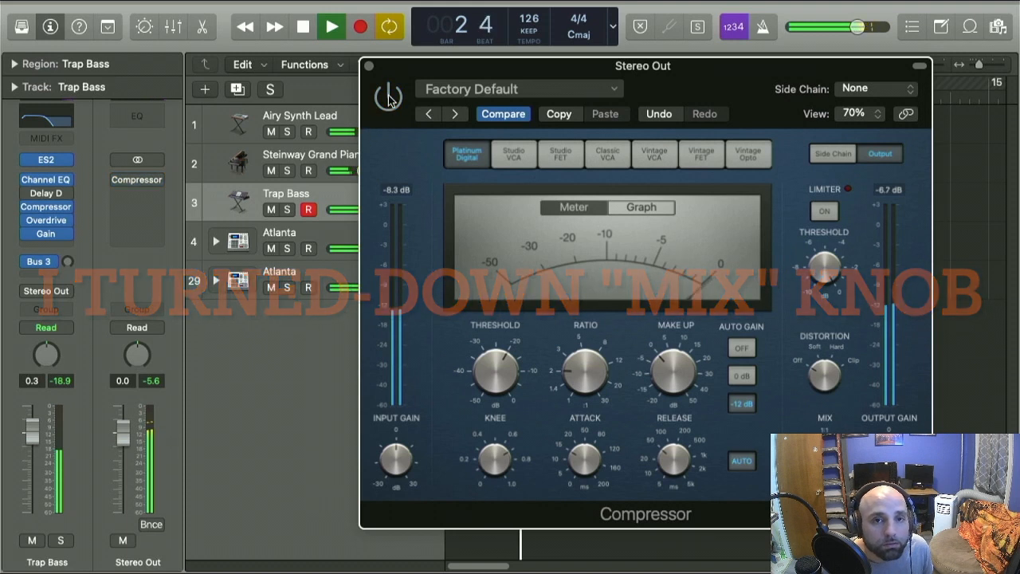
click(389, 98)
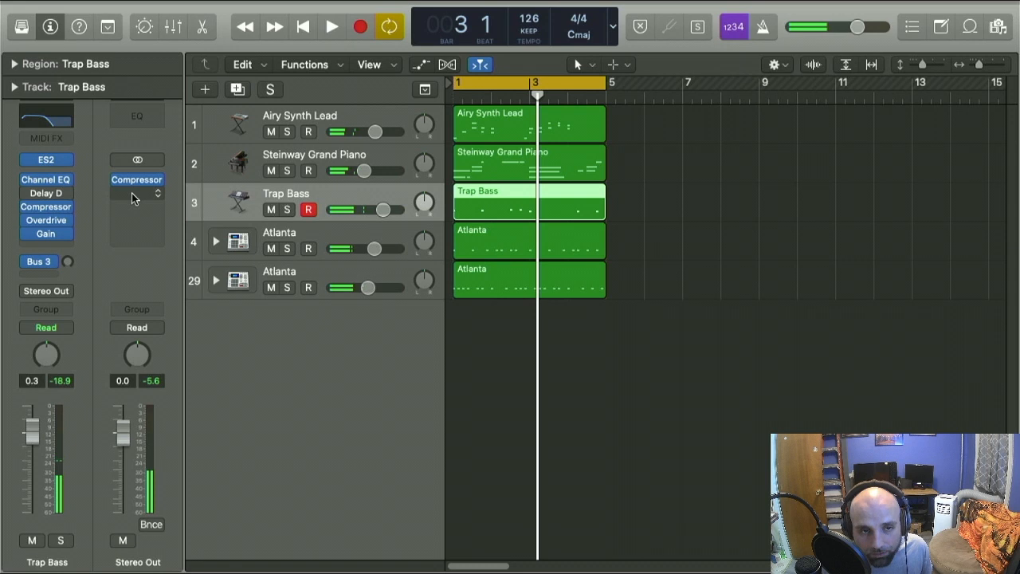
- Insert a stereo Limiter below the Compressor on the Stereo Out channel
click(133, 194)
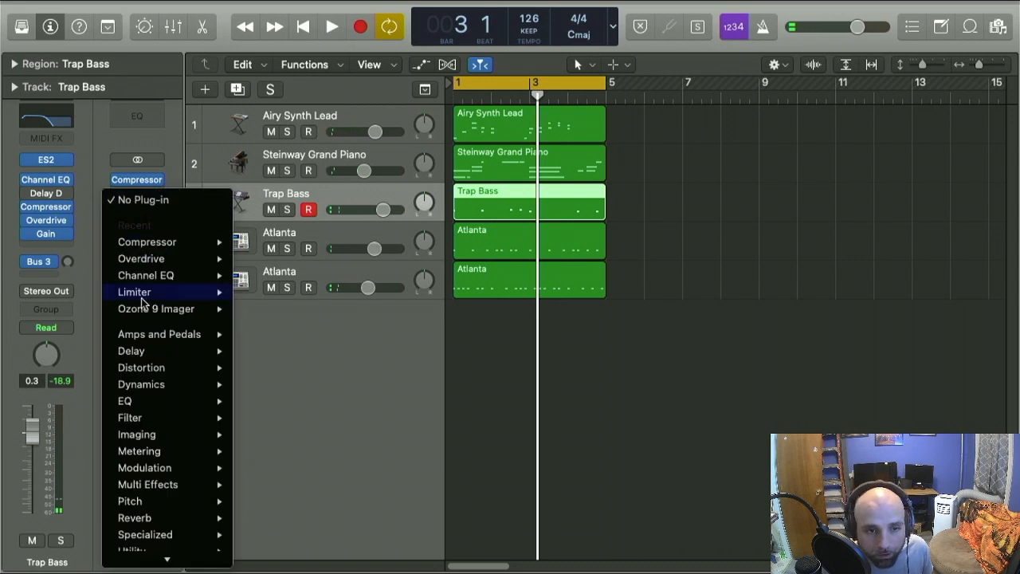
mouse_move(158, 386)
mouse_move(336, 386)
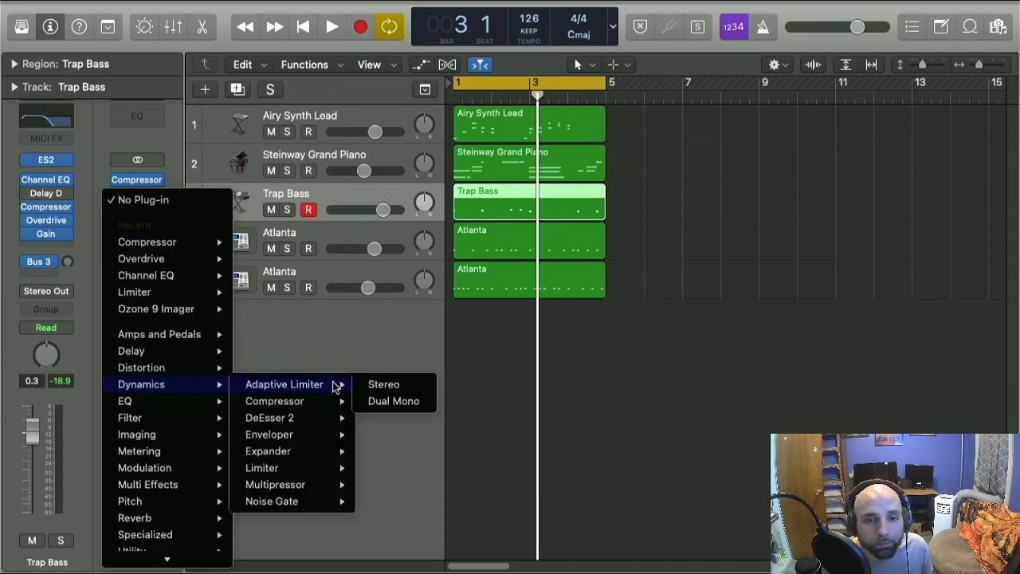
mouse_move(291, 471)
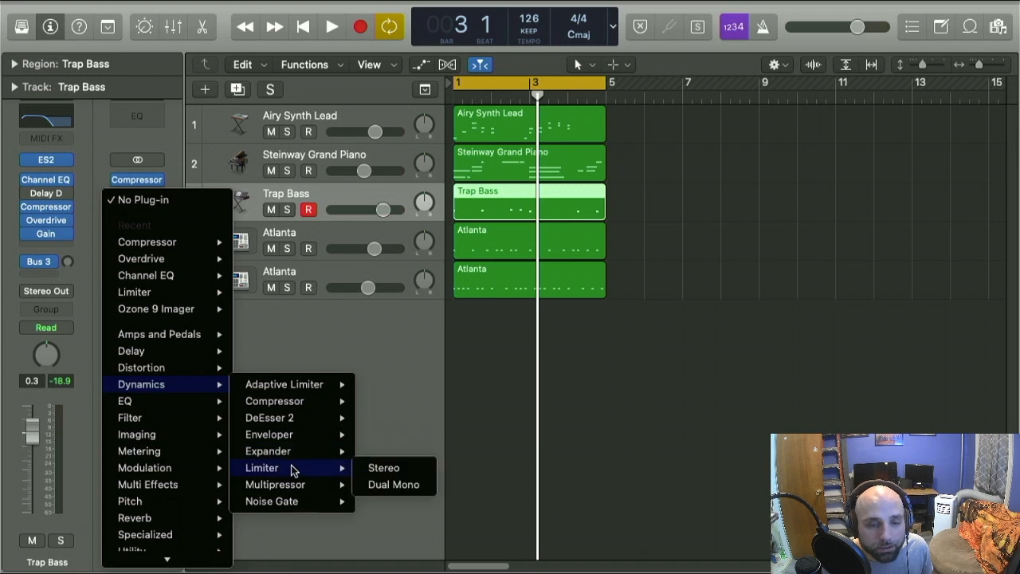
click(380, 469)
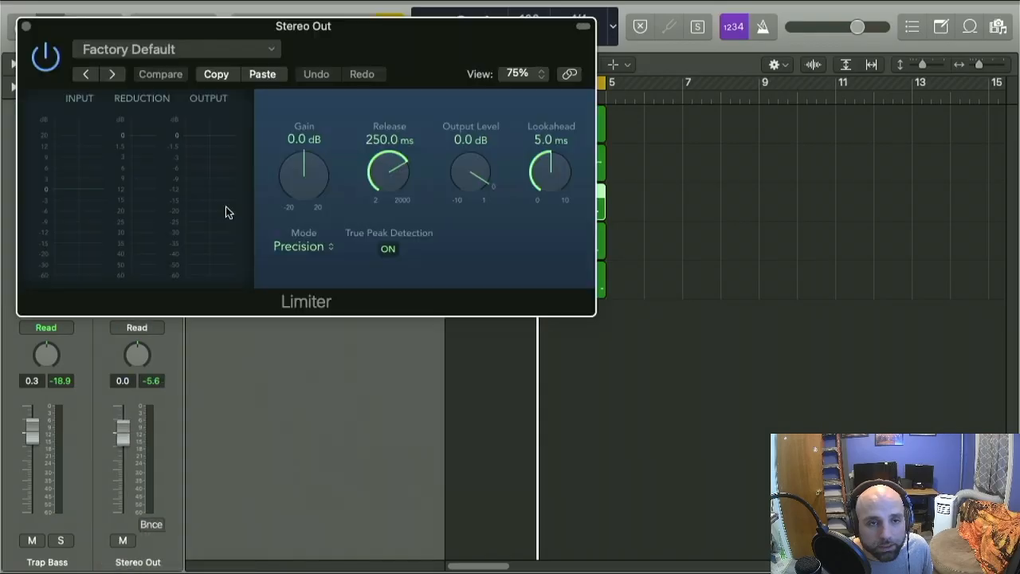
- Set the Limiter's gain to +5.5 dB during playback, close its window and listen to the loop
key(space)
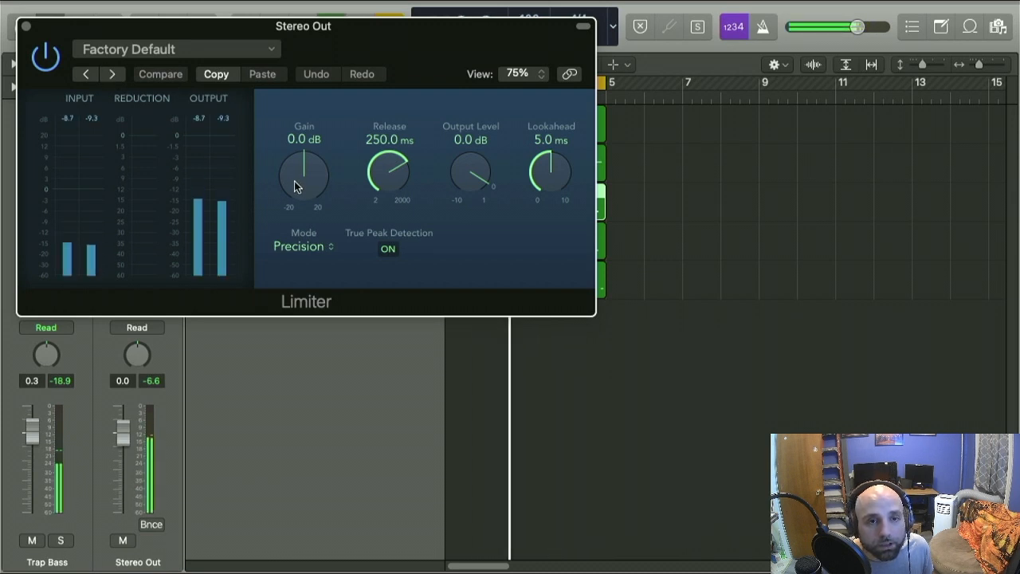
drag(273, 31, 488, 120)
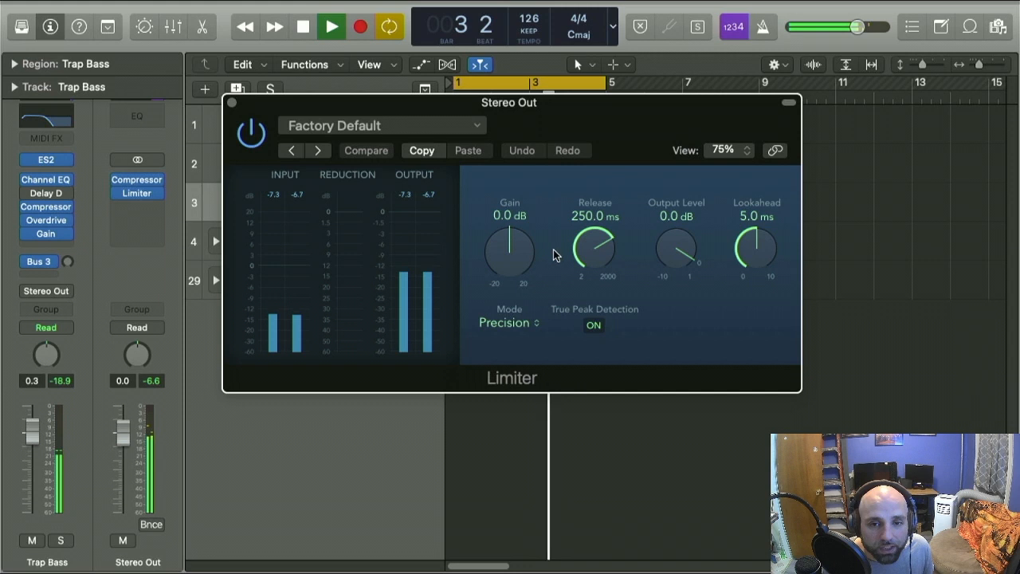
drag(510, 246, 514, 230)
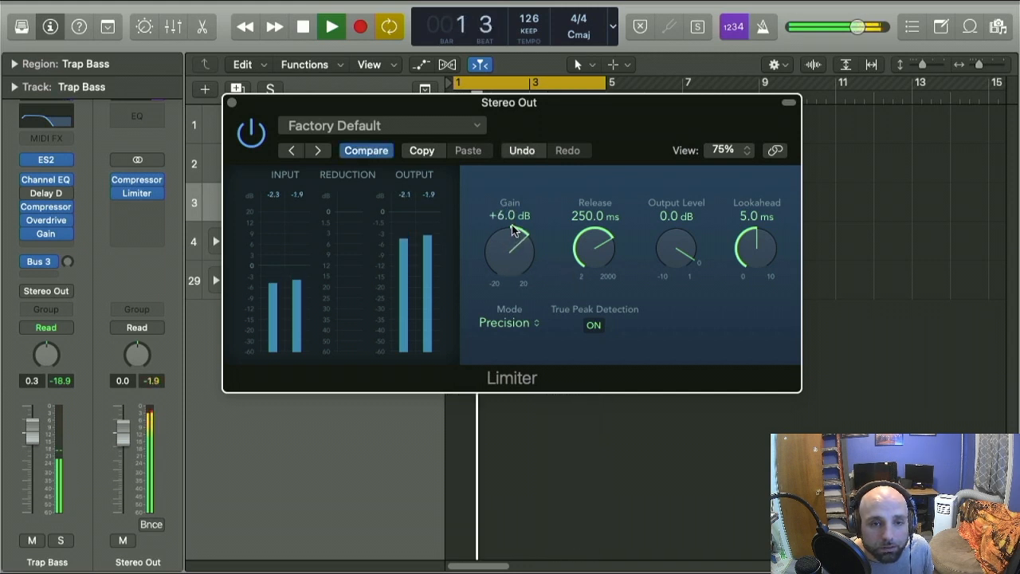
drag(515, 238, 515, 235)
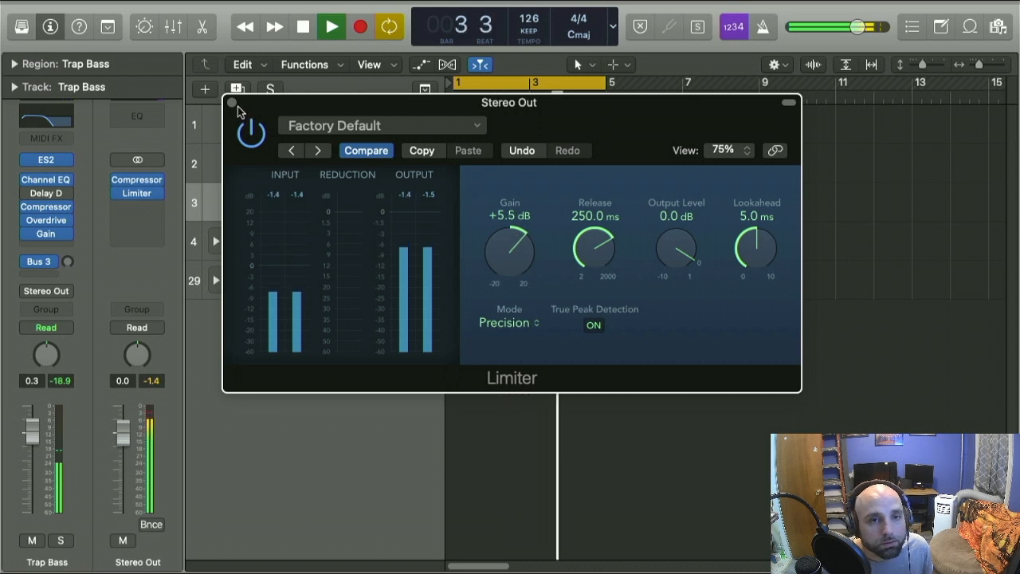
click(233, 103)
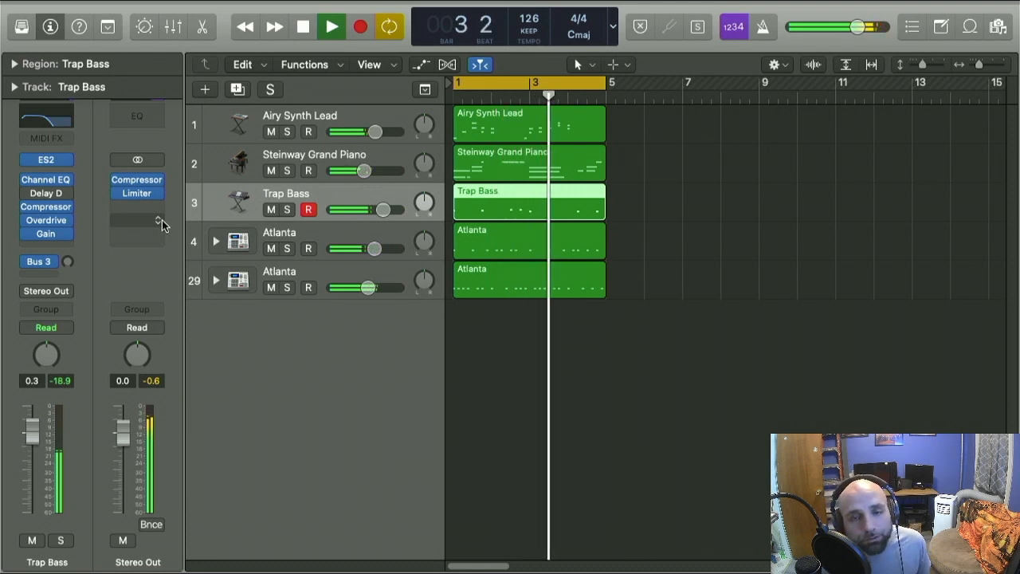
key(space)
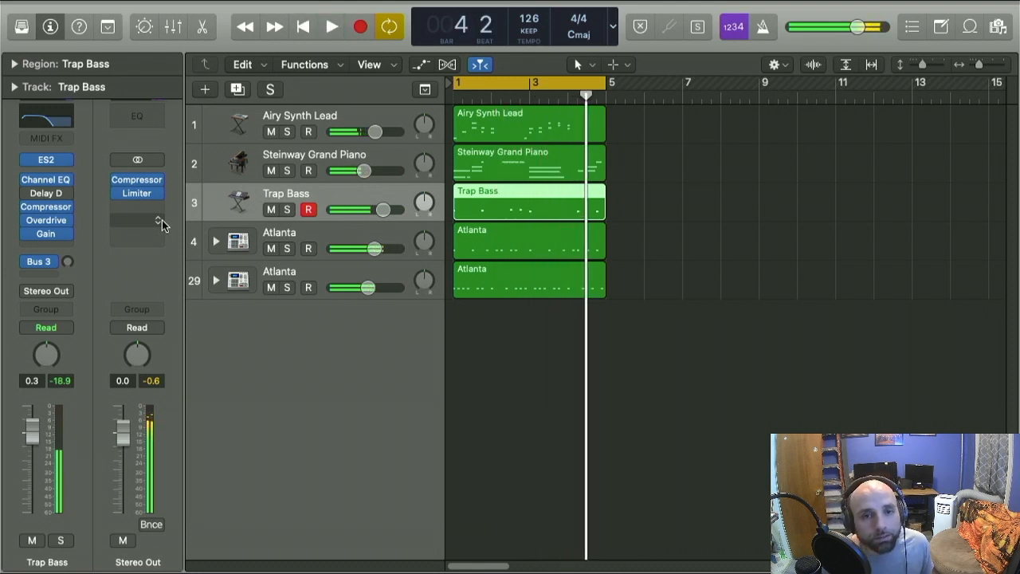
key(space)
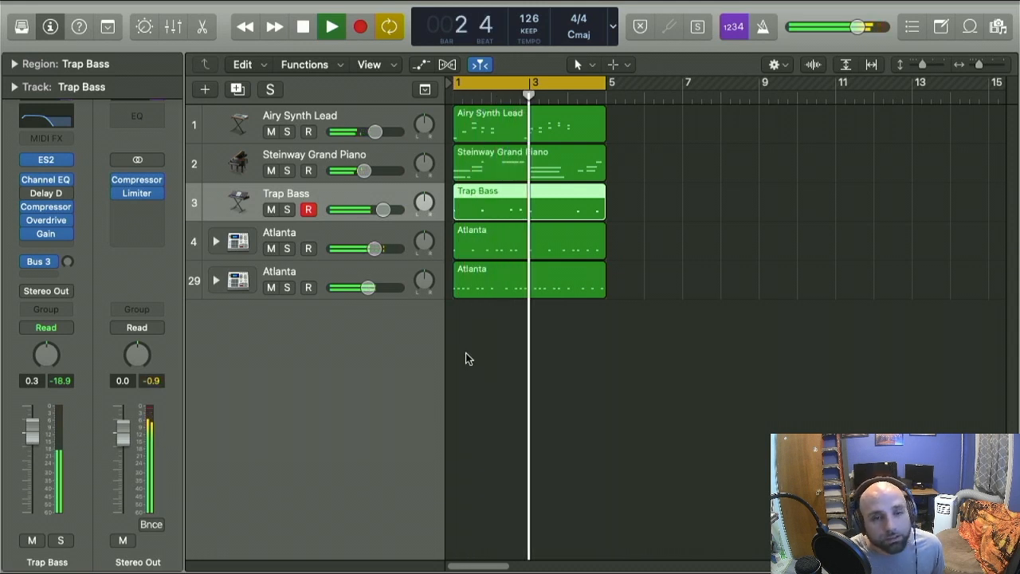
key(space)
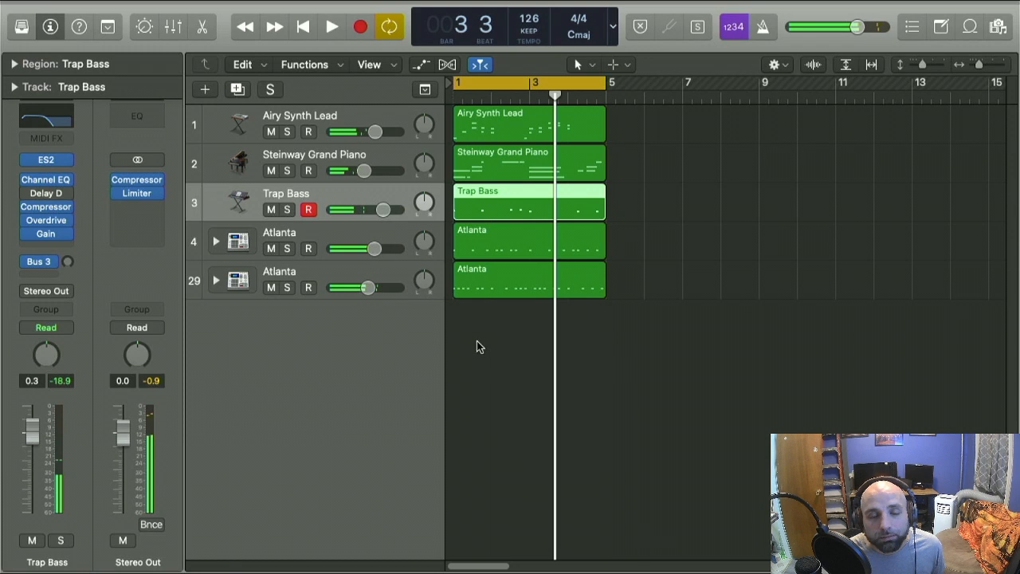